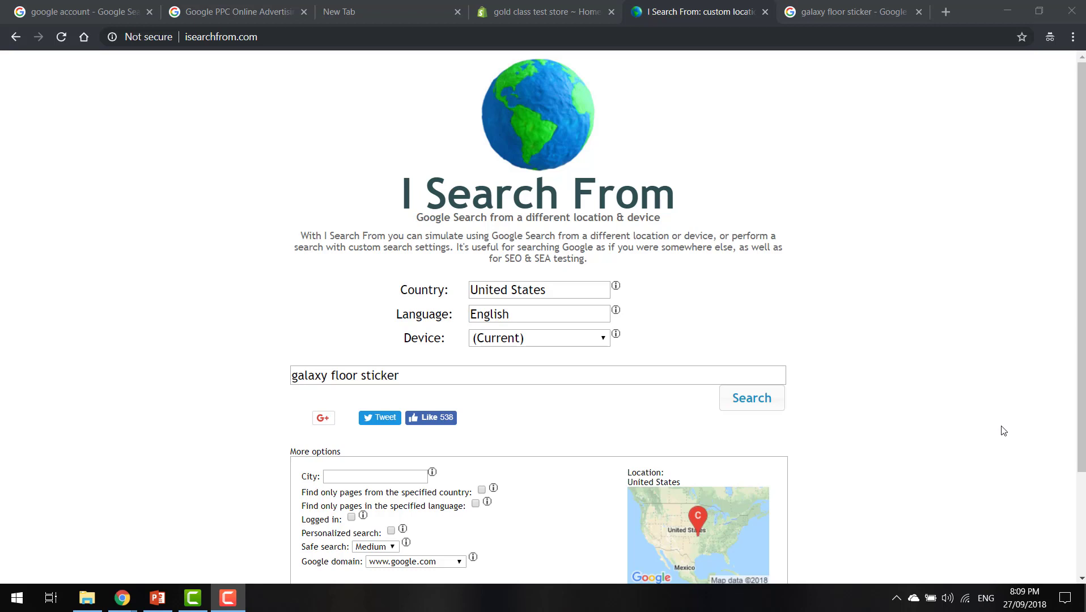
- Choose Android phone as the simulated device for the United States, English search for galaxy floor sticker
left_click(534, 291)
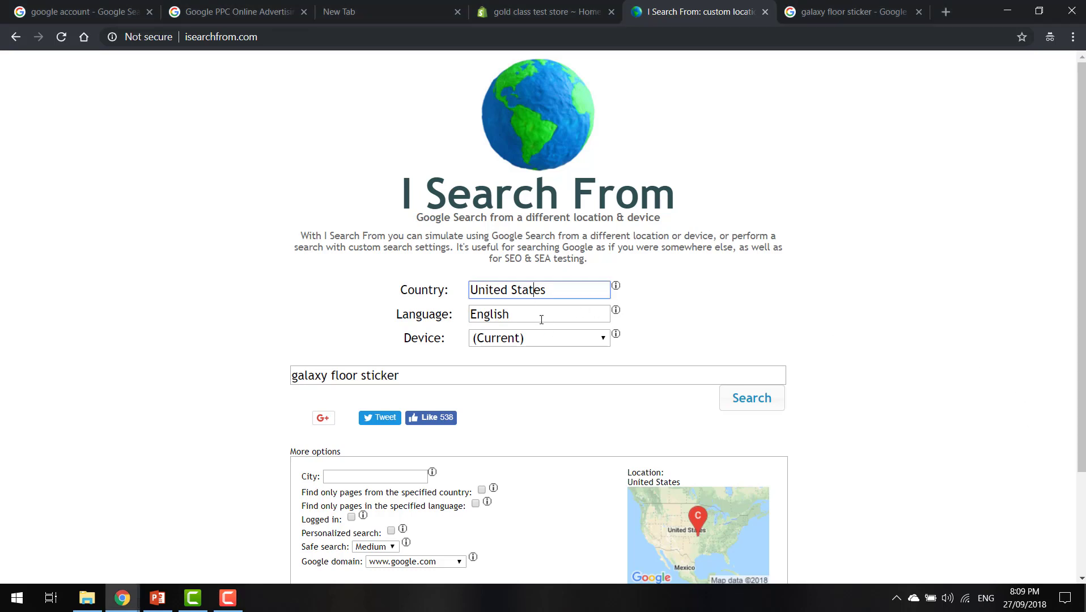
left_click(541, 319)
left_click(546, 337)
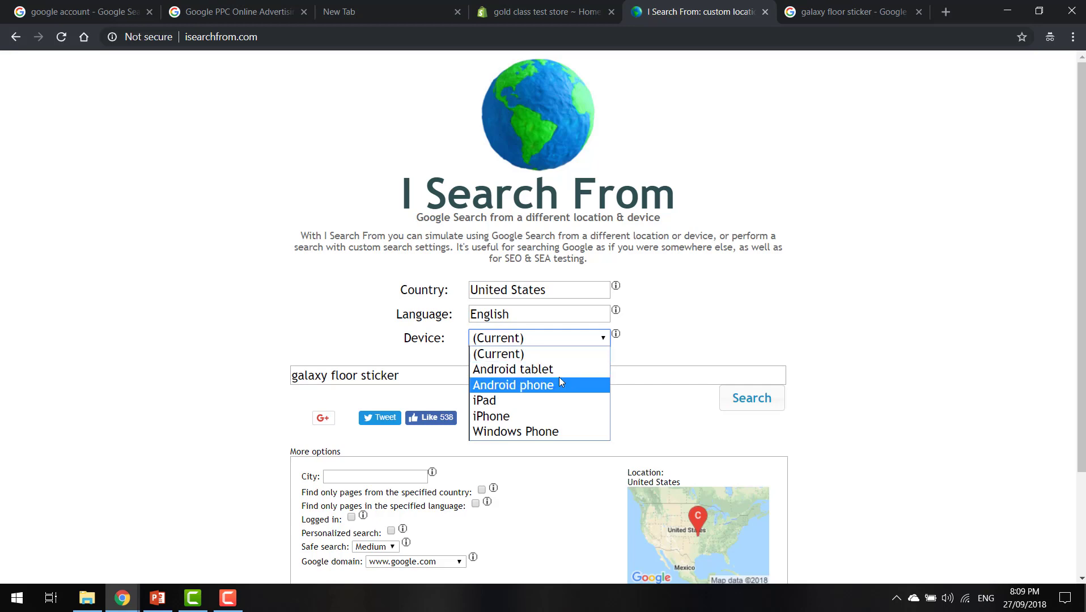
left_click(561, 382)
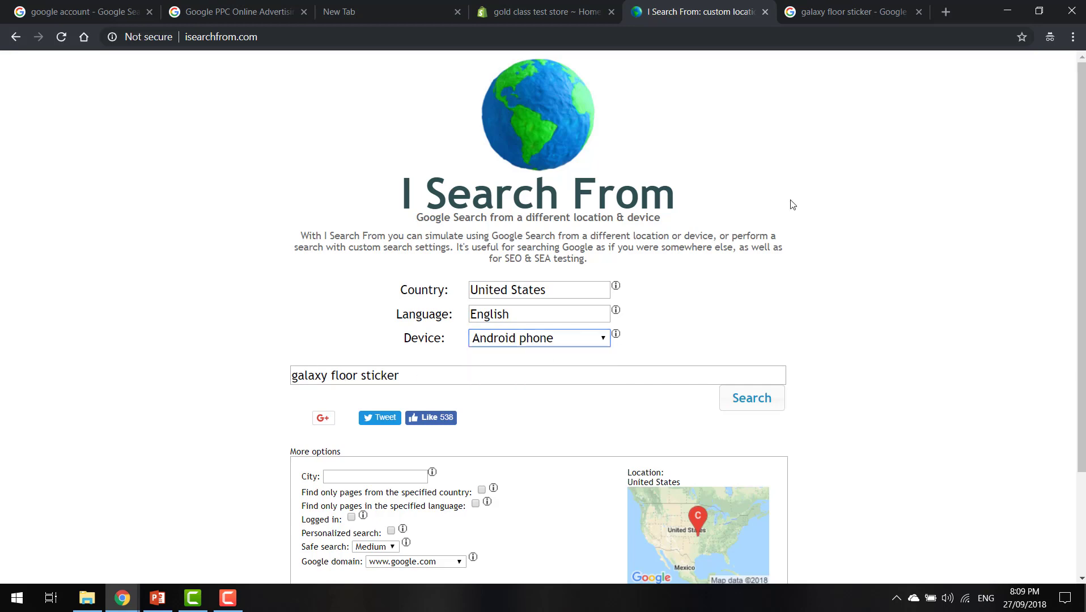
- Examine the sponsored product listings in the desktop results for galaxy floor sticker, including their prices, sellers and delivery offers
left_click(825, 15)
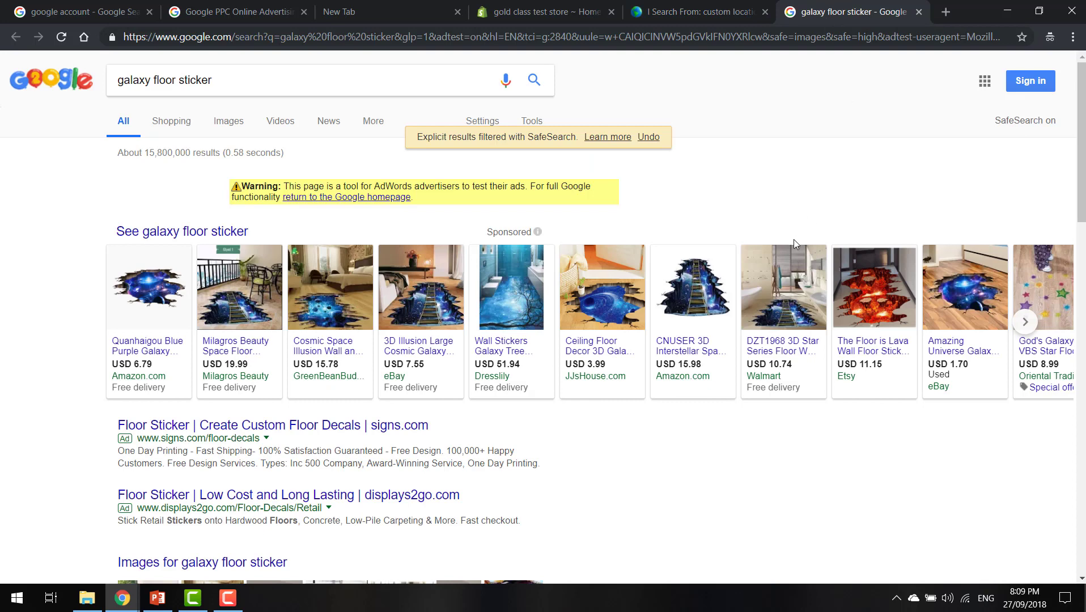
mouse_move(126, 320)
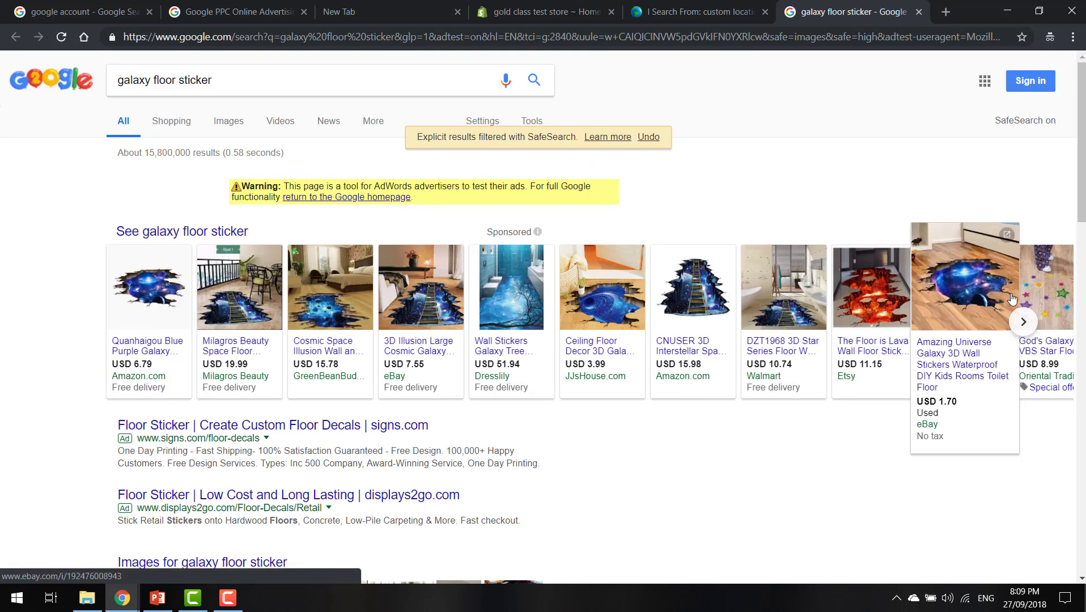
mouse_move(874, 356)
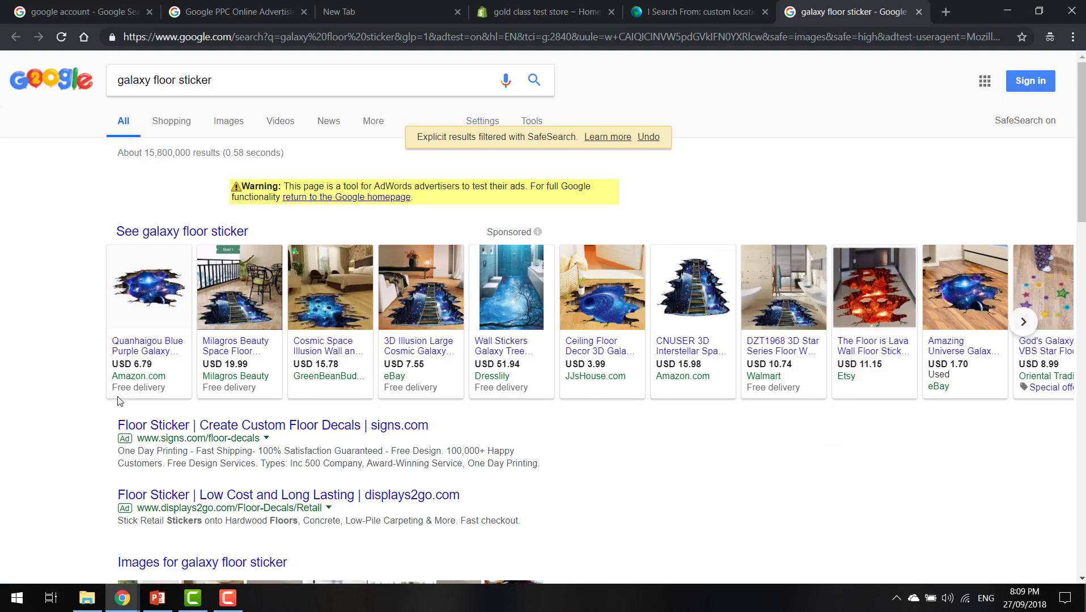
double_click(137, 390)
left_click(137, 390)
left_click(1023, 321)
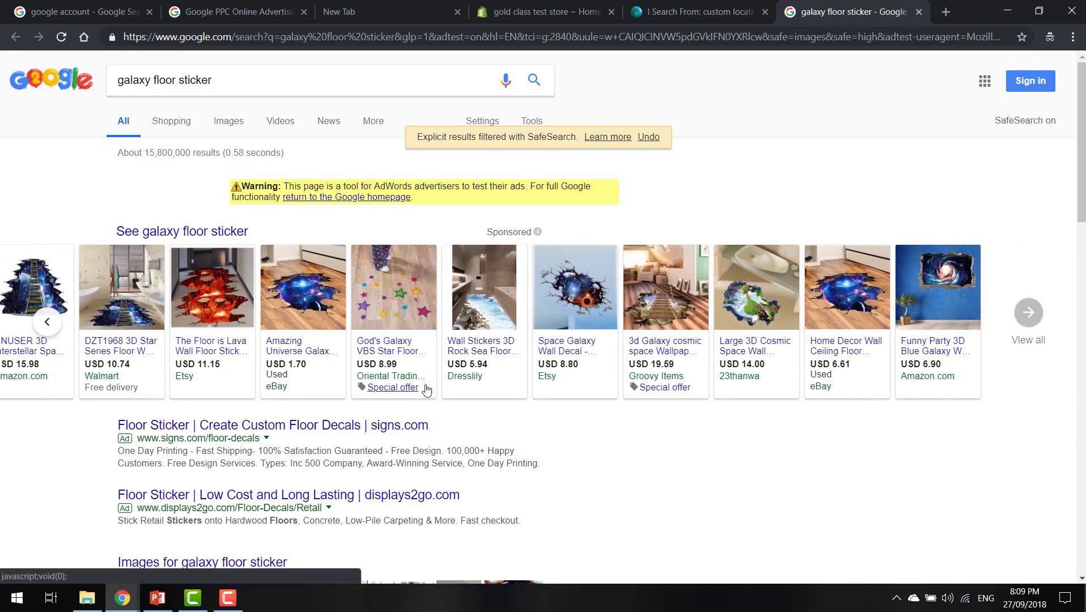
left_click(47, 323)
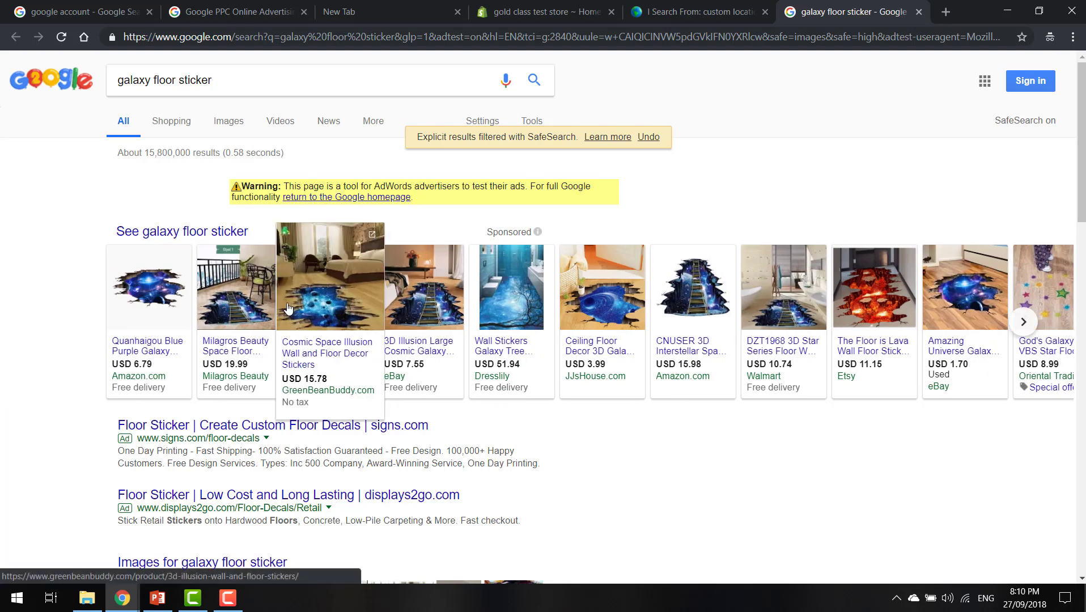
mouse_move(154, 353)
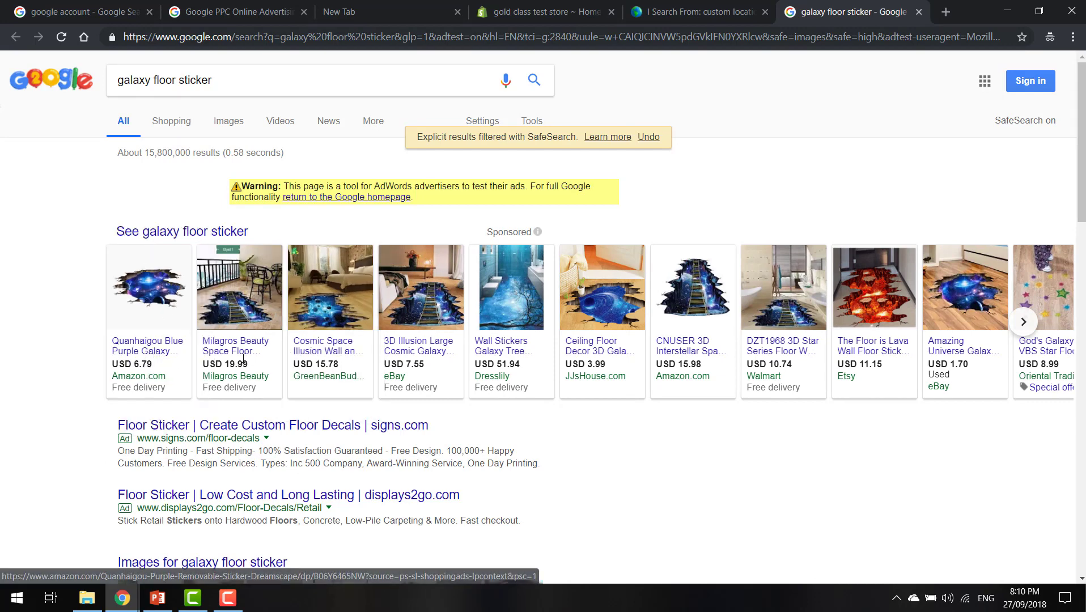
mouse_move(242, 349)
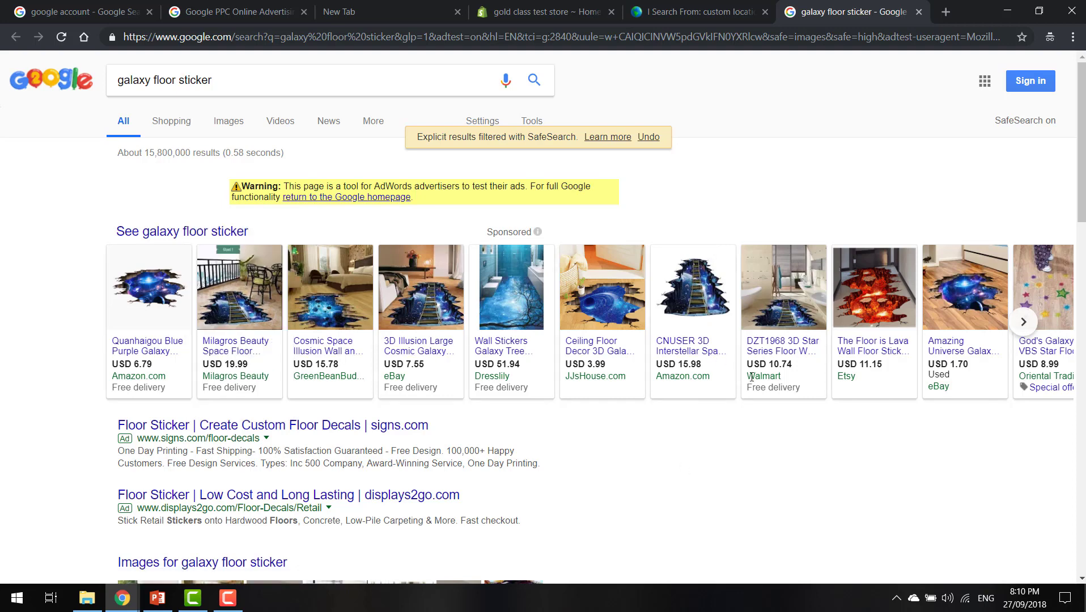
- Run the galaxy floor sticker search as an Android phone and examine the mobile shopping and text ads
left_click(703, 17)
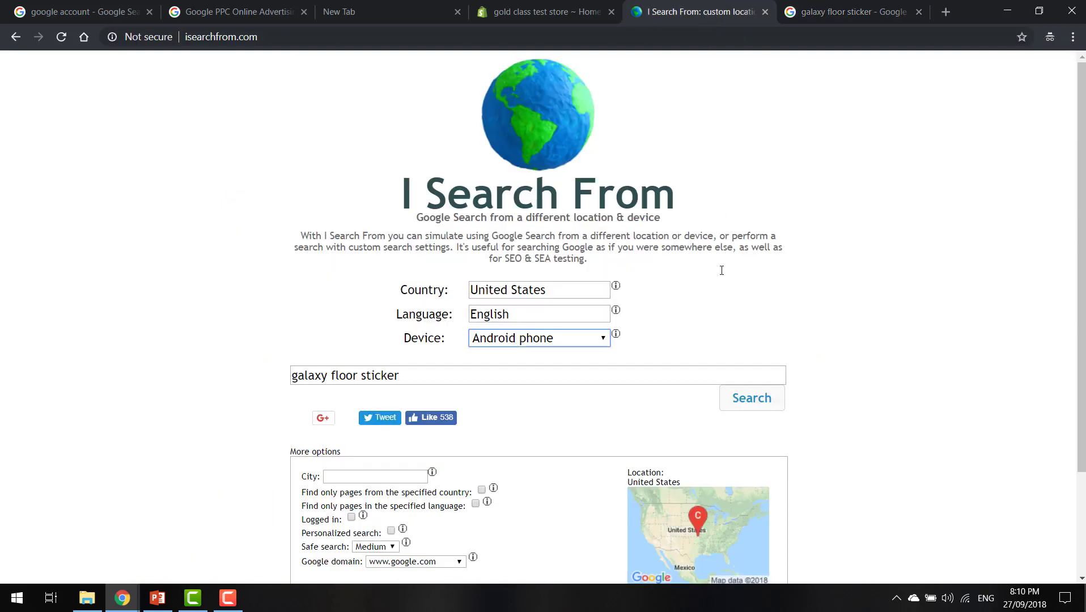
left_click(574, 340)
left_click(569, 386)
left_click(749, 405)
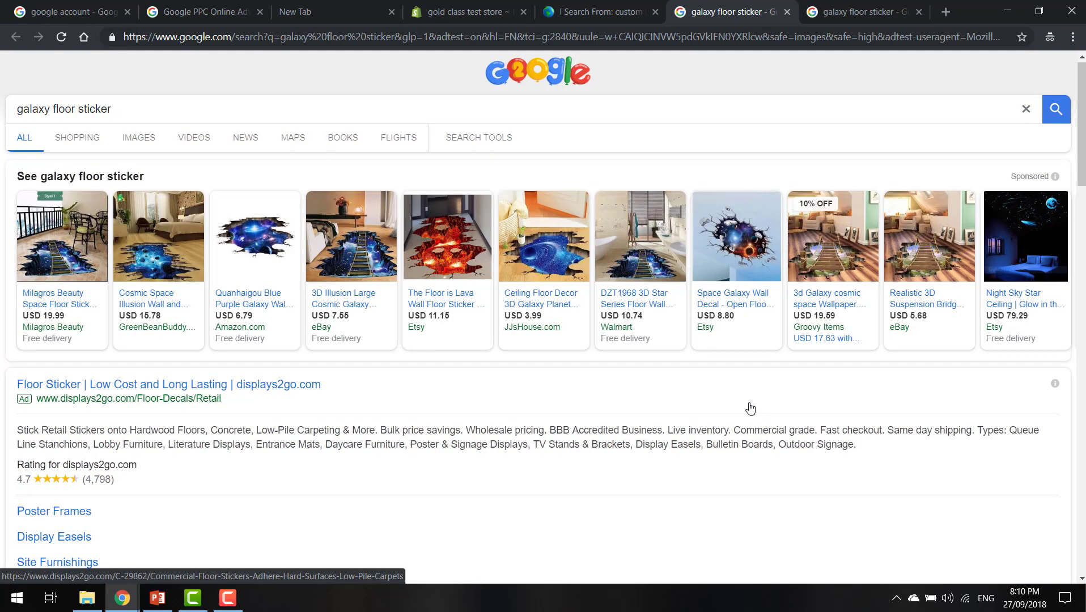
left_click(601, 11)
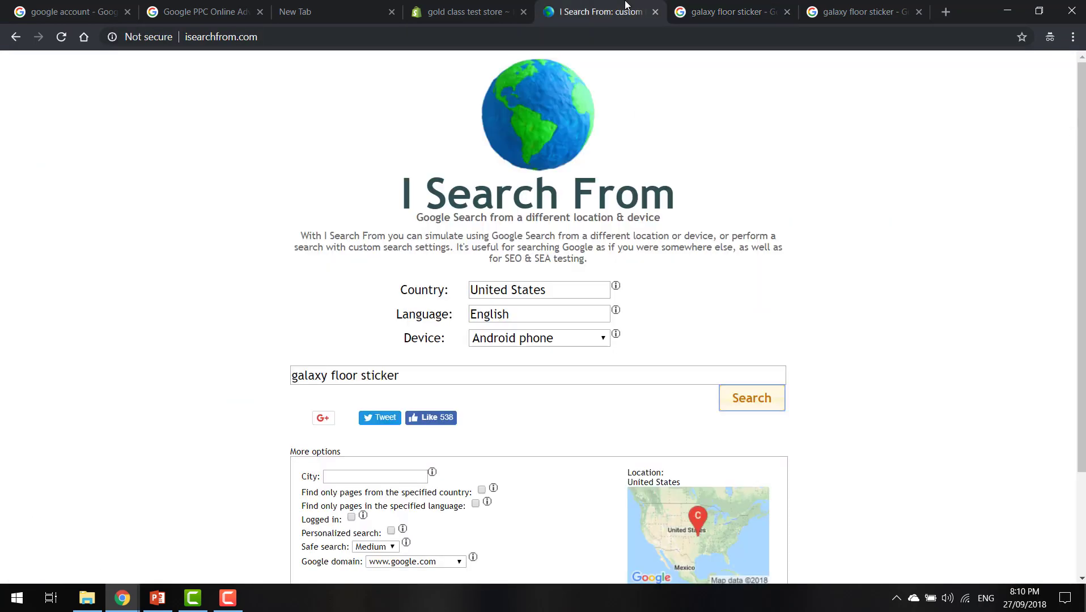
left_click(707, 4)
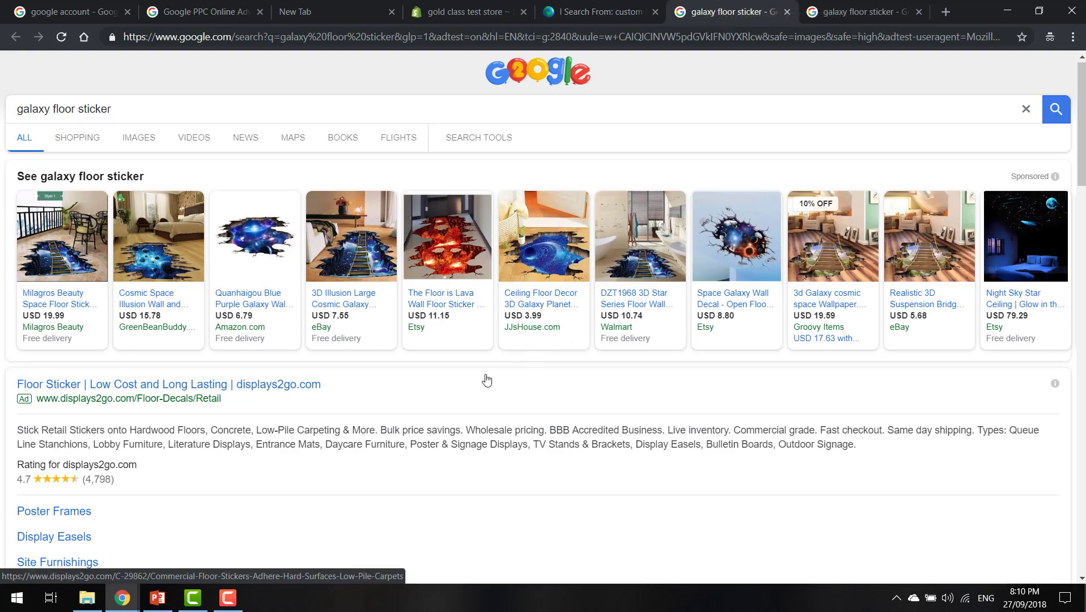
scroll(486, 381, "down", 3)
scroll(485, 379, "up", 3)
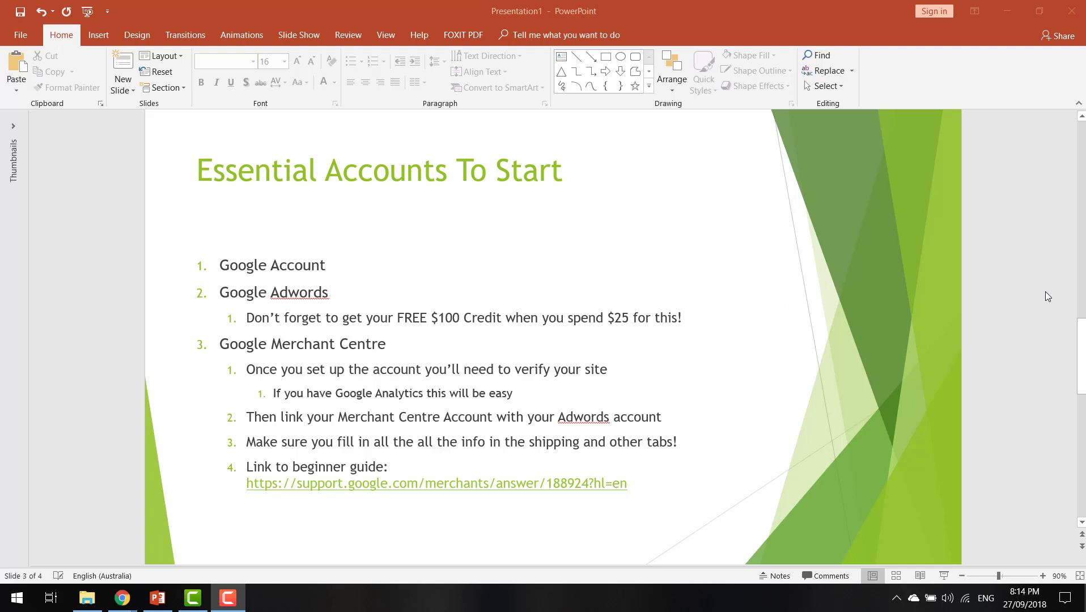
- Switch to Chrome and open the Google Accounts sign-in page from the google account search results
mouse_move(122, 609)
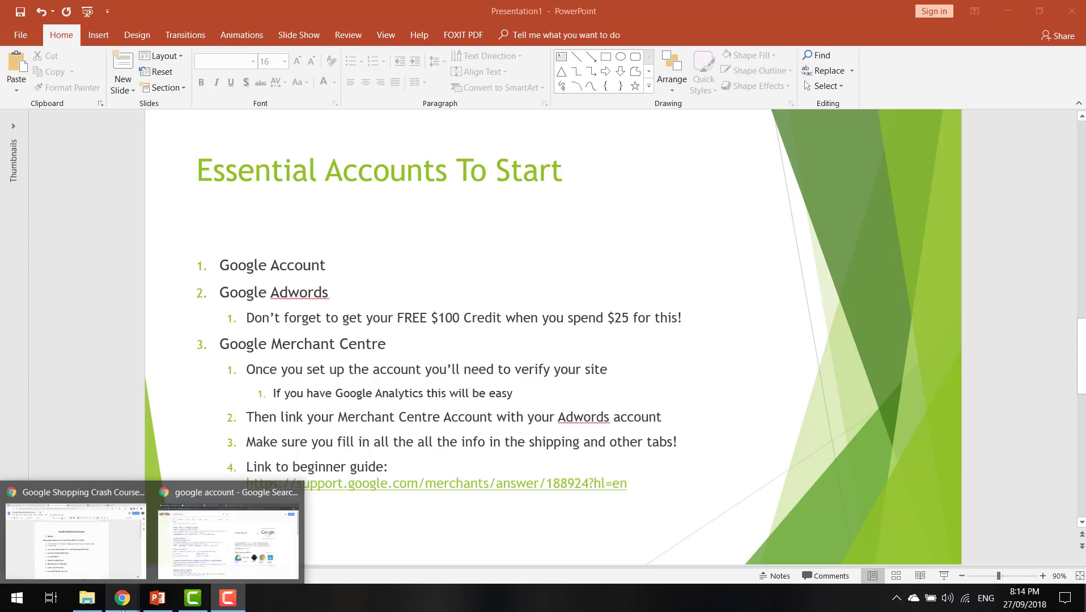
left_click(213, 565)
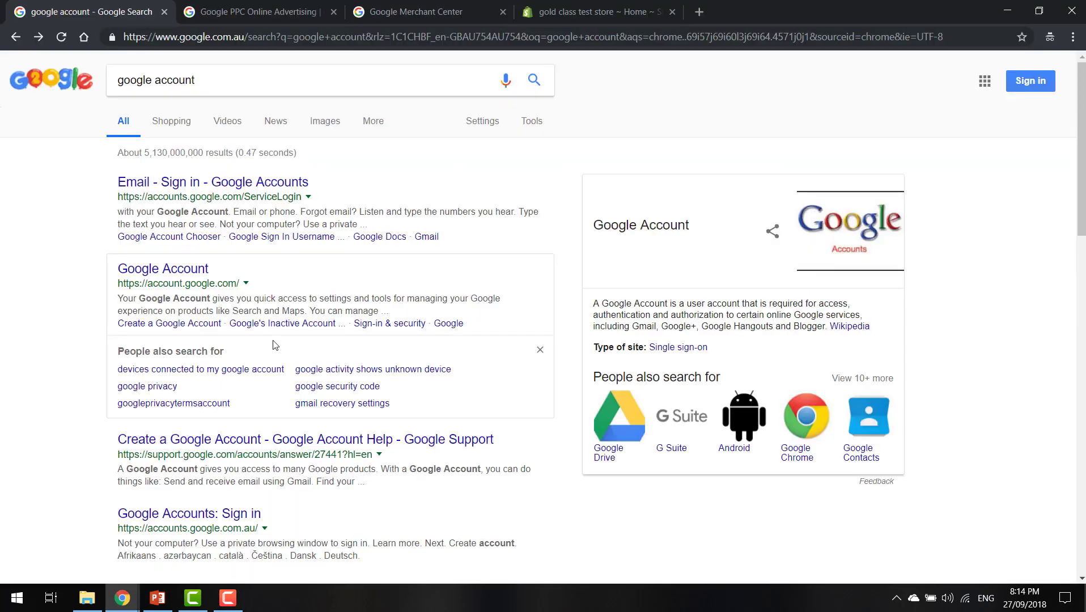
left_click(220, 194)
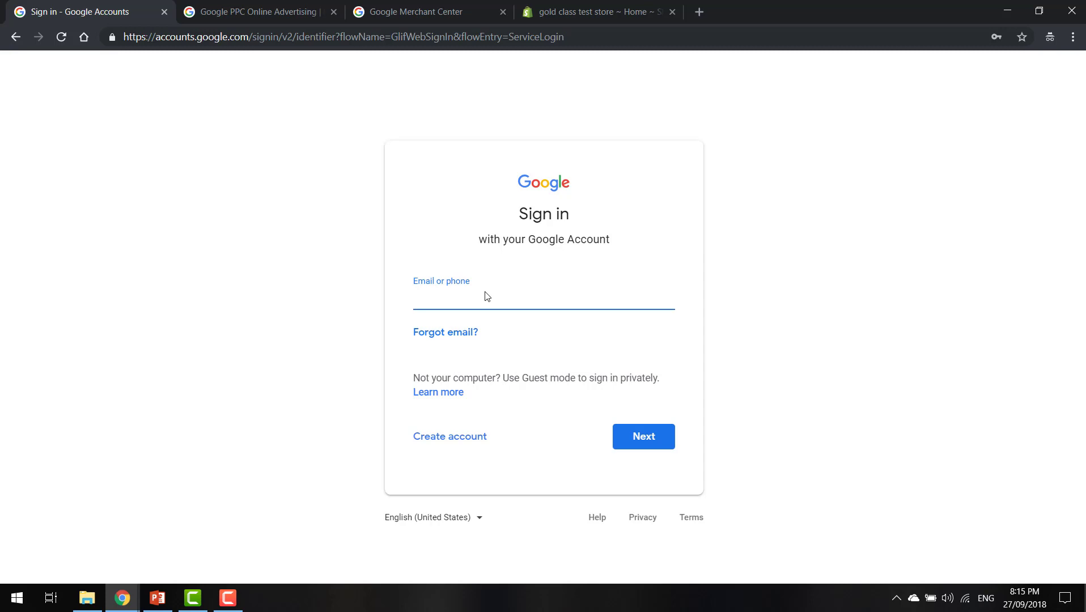
- Complete the shop front image verification on the Google Ads landing page and request the $100 ad credit offer code
left_click(285, 10)
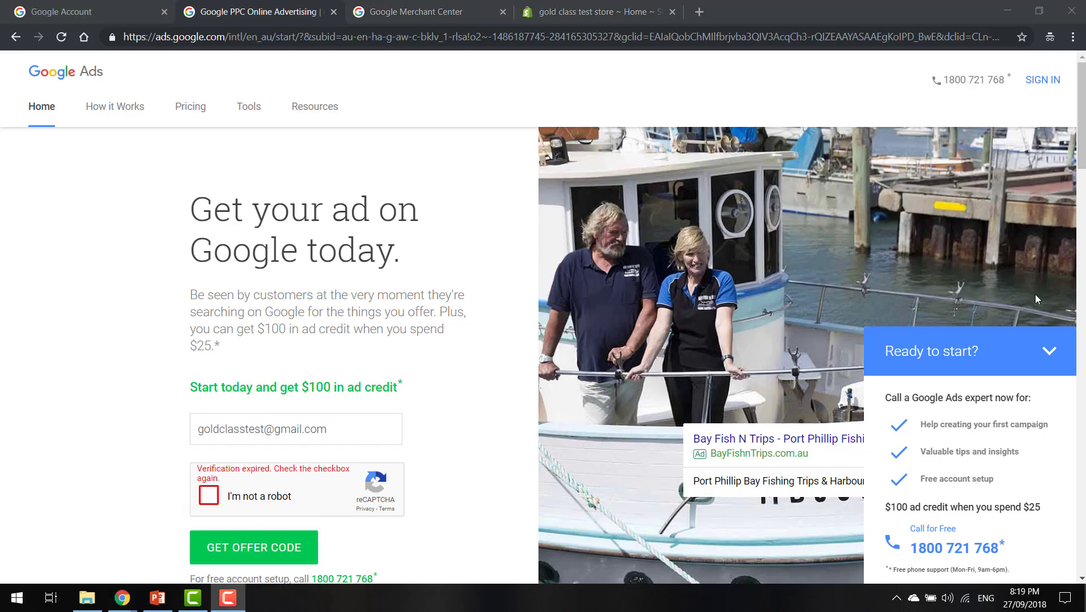
left_click(209, 496)
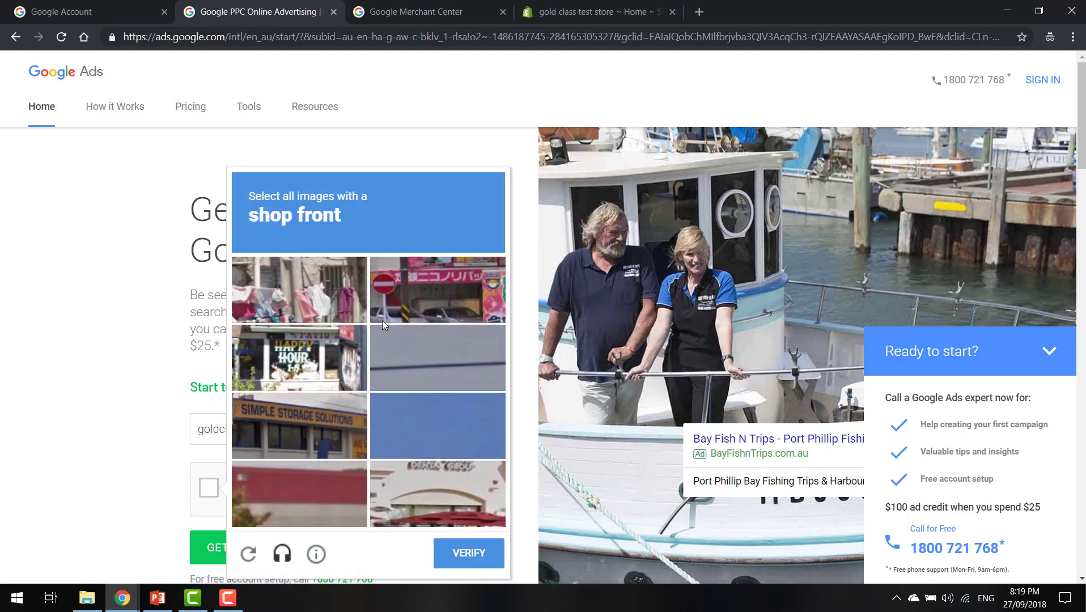
left_click(311, 348)
left_click(304, 422)
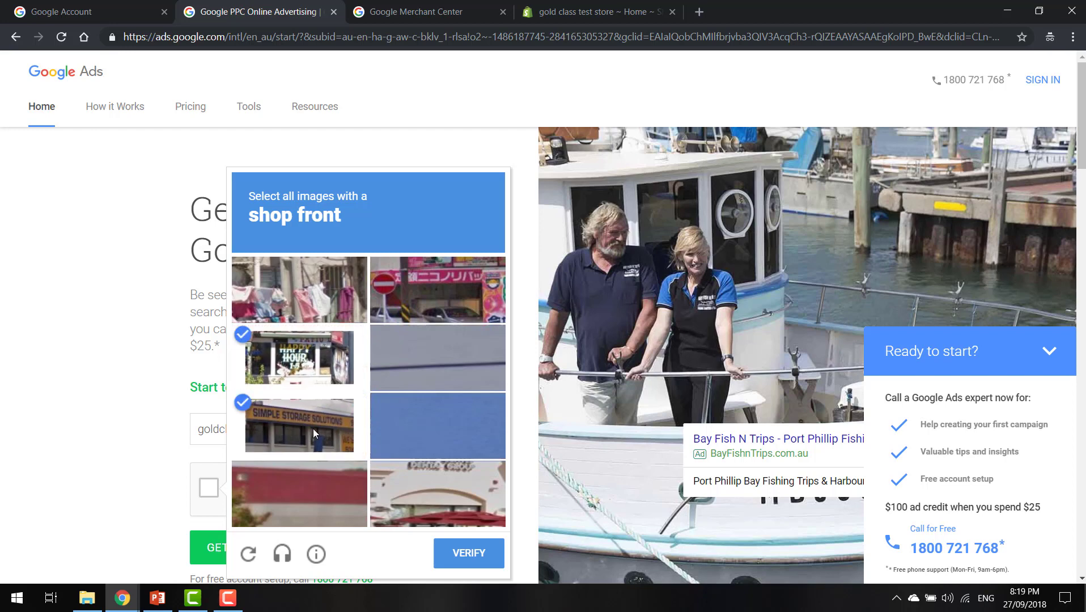
left_click(410, 485)
left_click(432, 277)
left_click(468, 558)
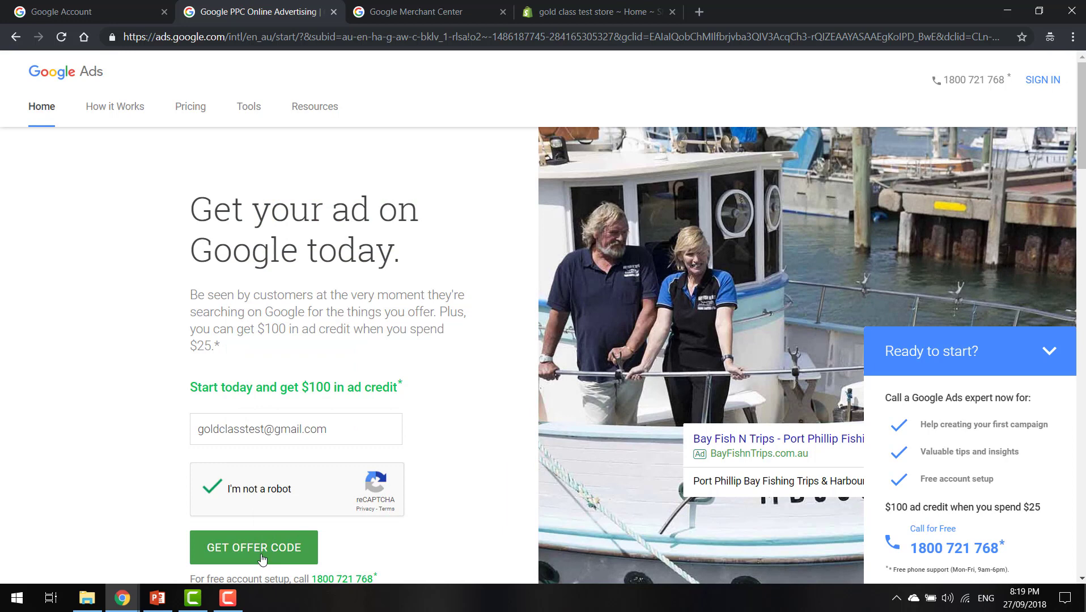
left_click(262, 559)
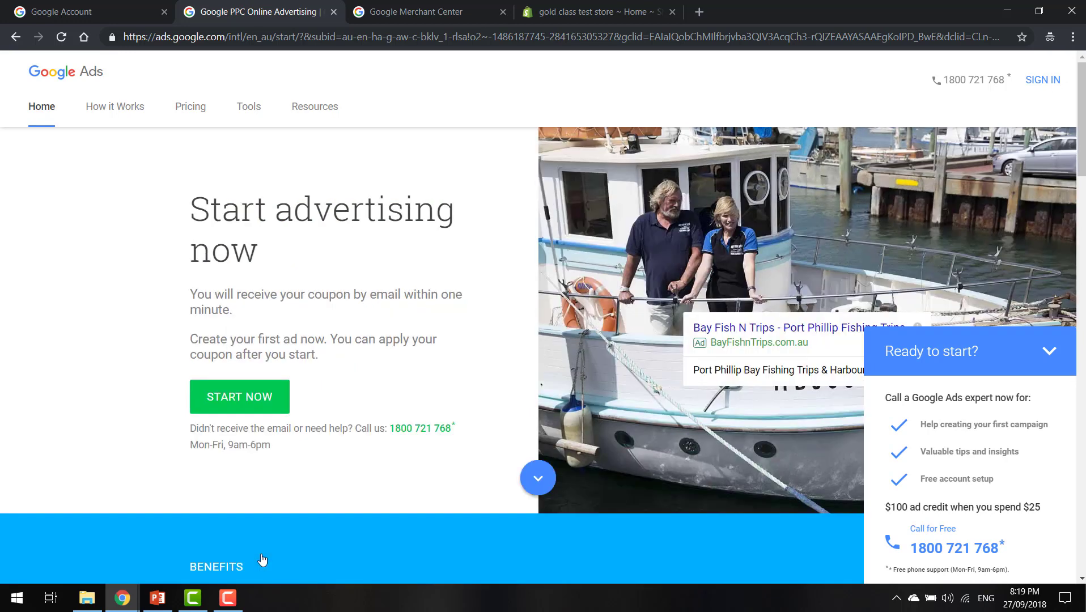
- Skip guided setup and create the Google Ads account without a campaign, submitting Australia, (GMT+10:00) Brisbane Time and Australian Dollar as business information
left_click(274, 398)
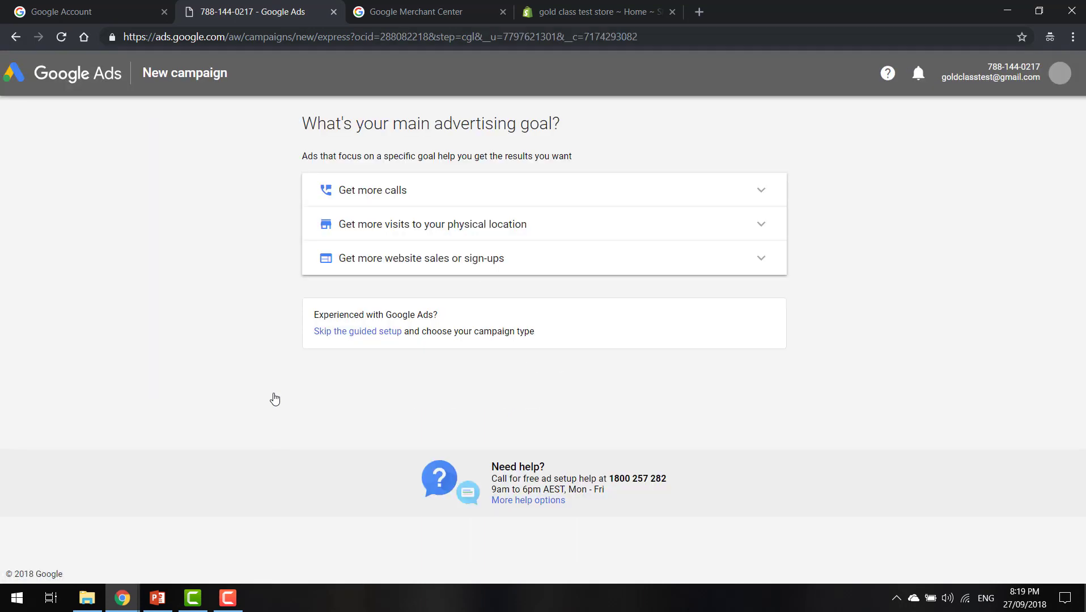
left_click(381, 336)
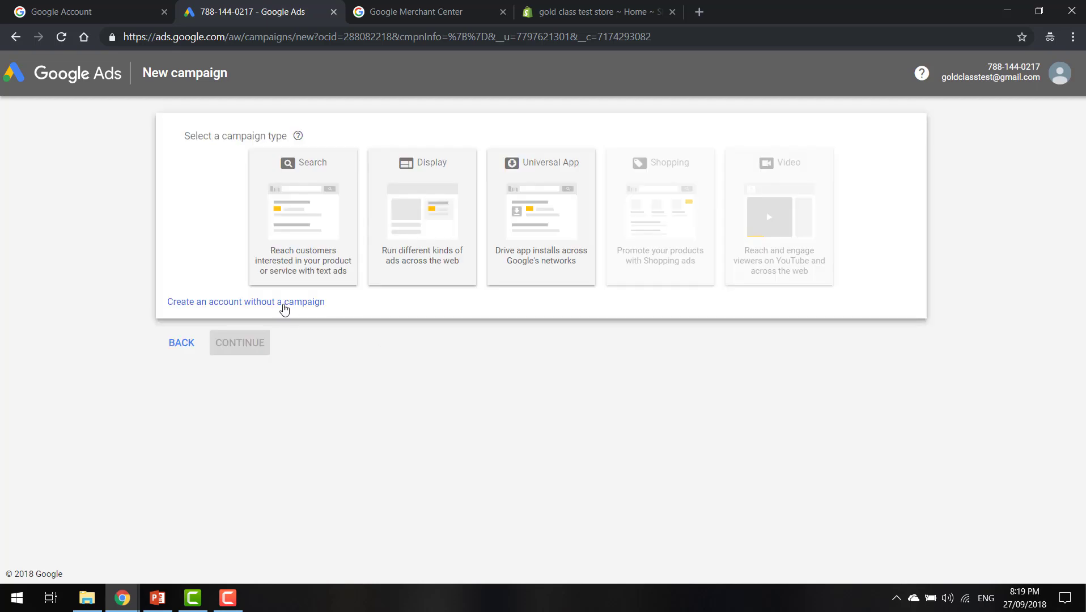
left_click(285, 309)
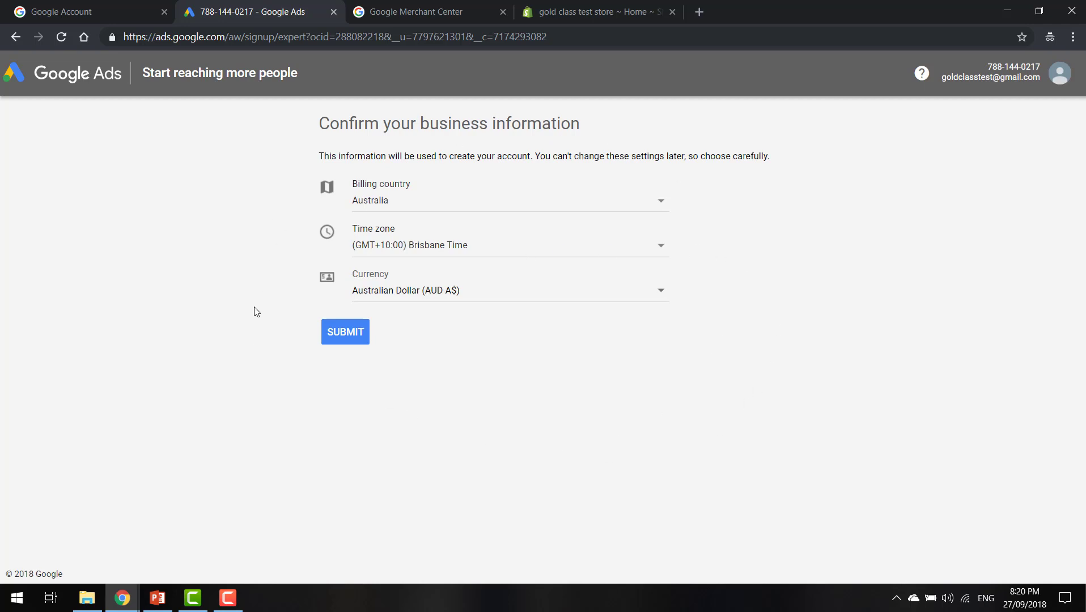
left_click(358, 339)
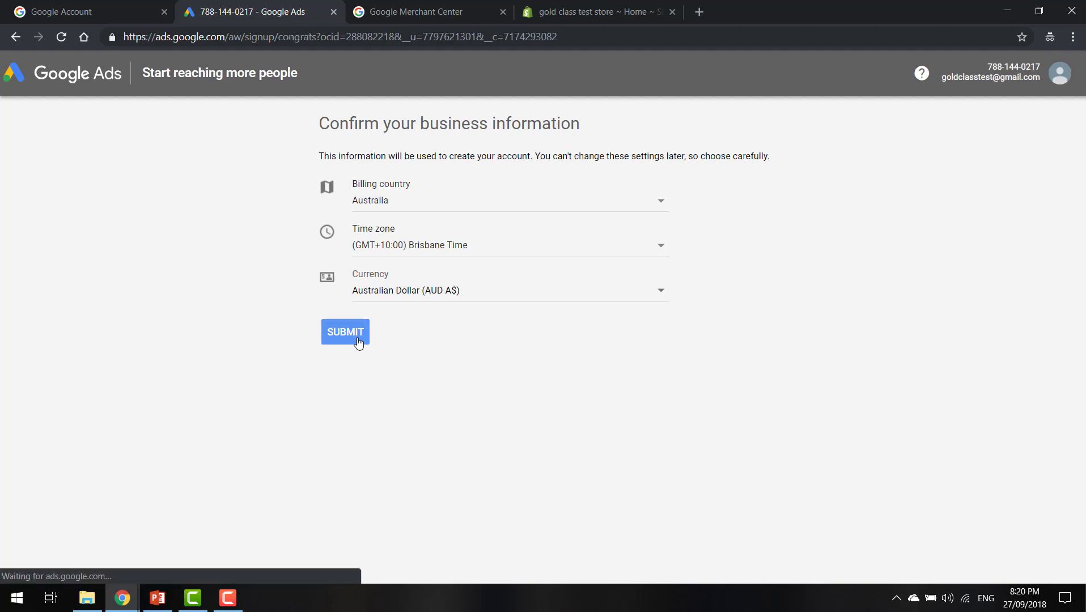
left_click(337, 170)
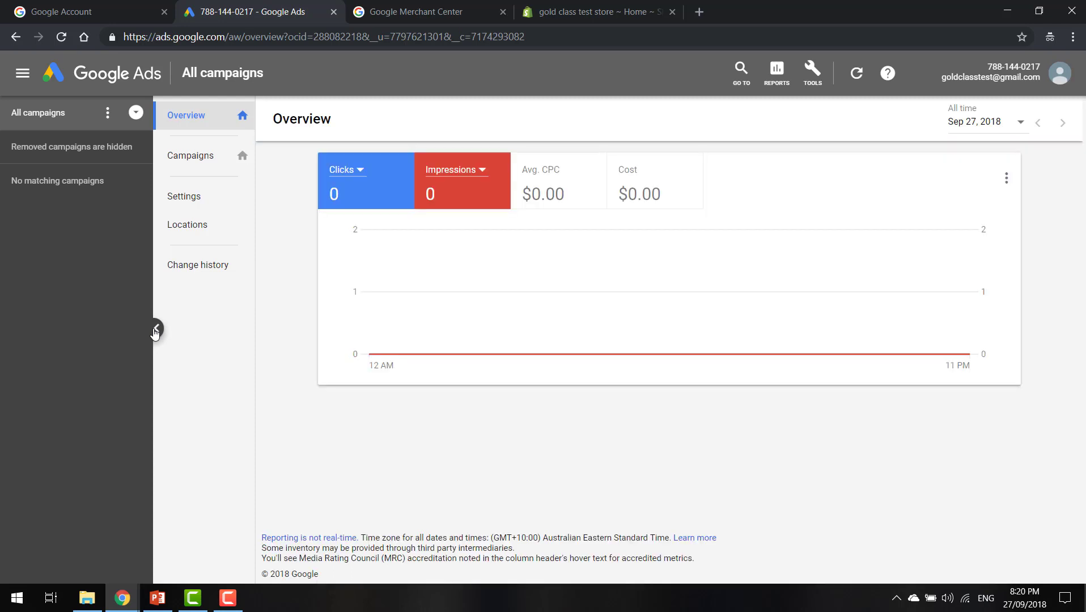
left_click(155, 328)
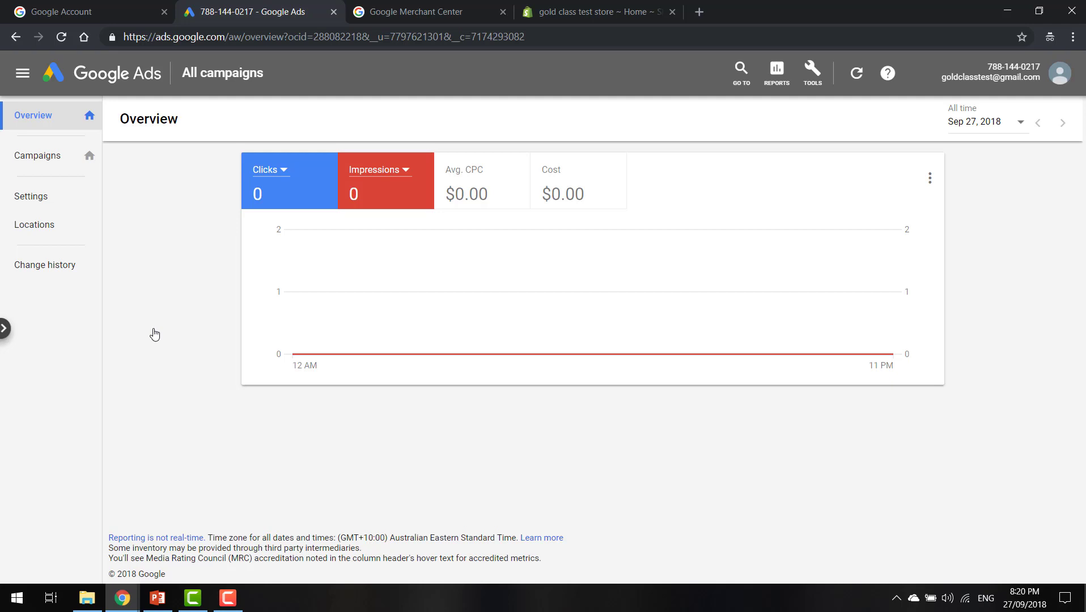
- Sign in to Google Merchant Center with the account e-mail and password, and pass the account recovery page without updating it
left_click(405, 12)
key("ctrl+v")
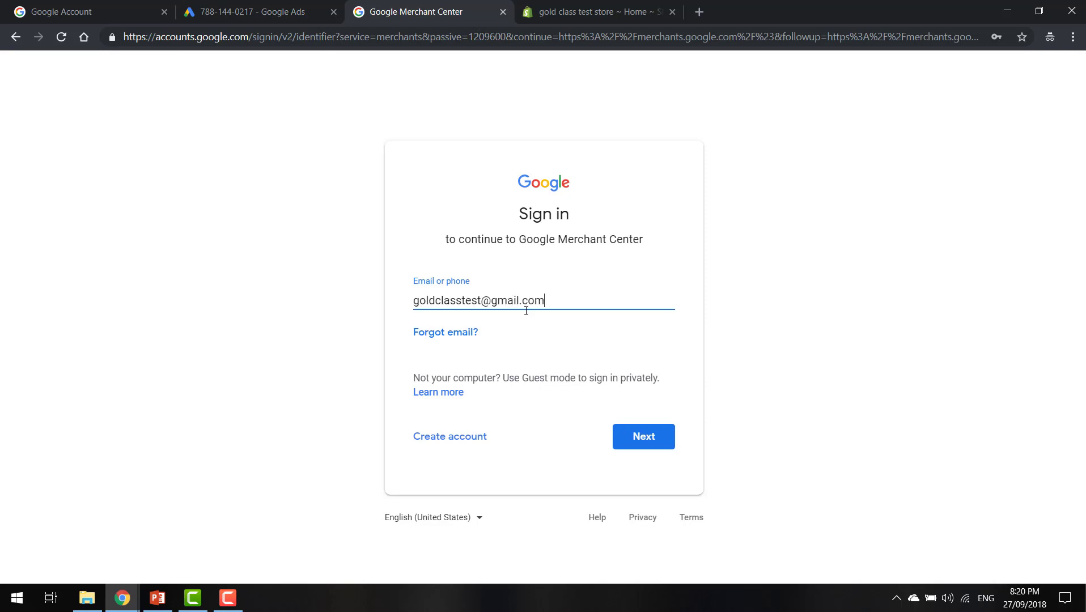
left_click(649, 445)
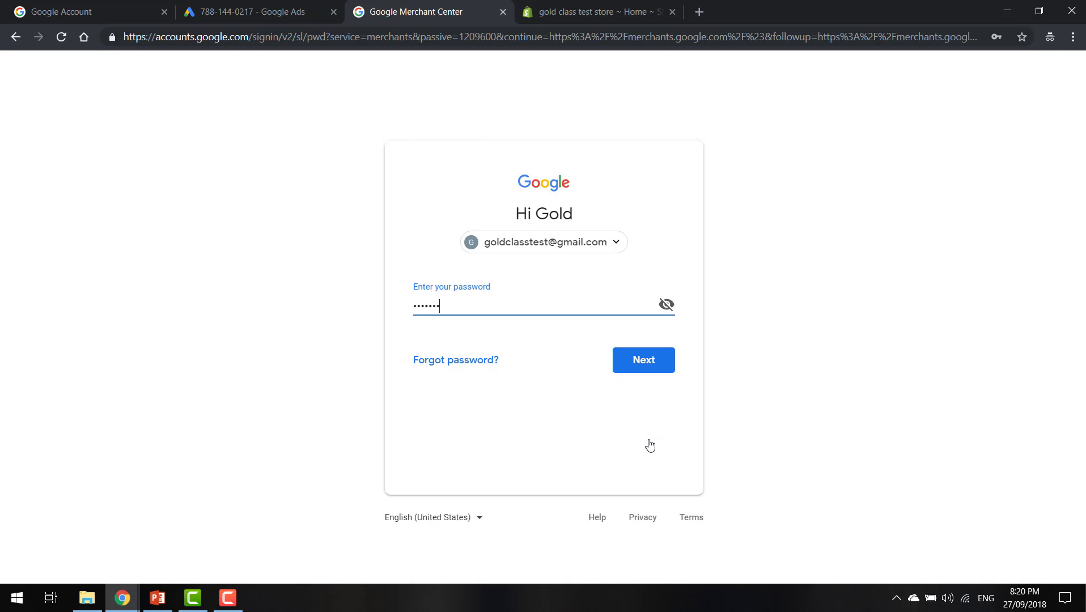
key("Return")
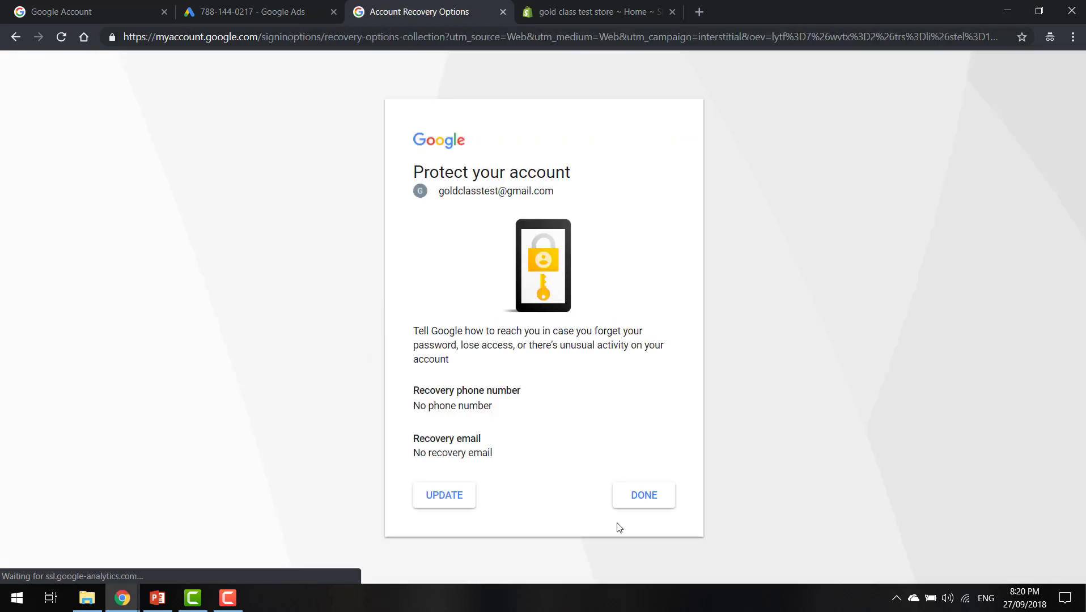
left_click(643, 496)
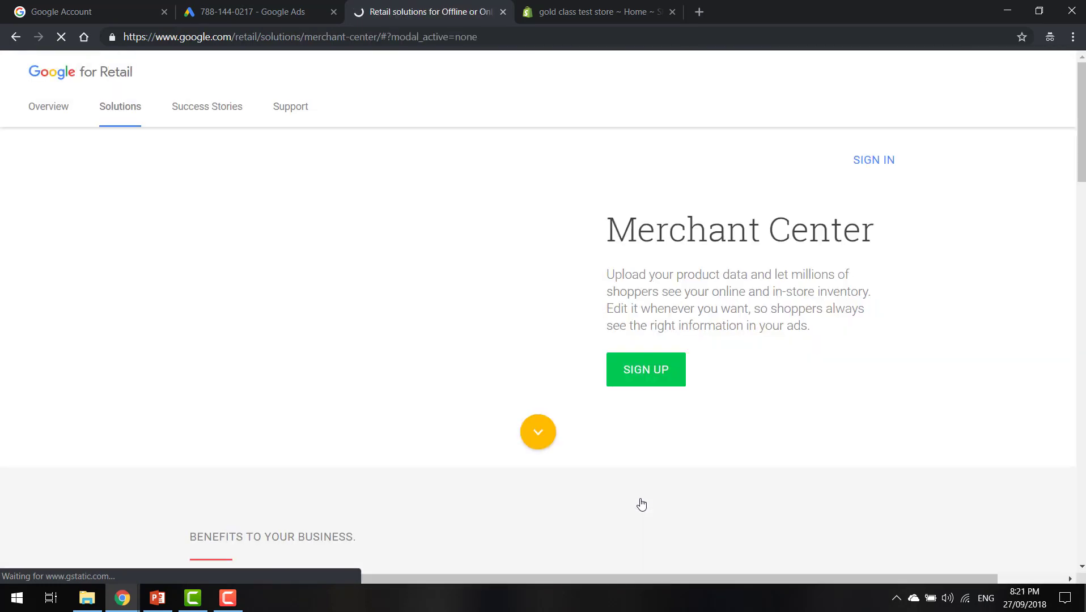
- Start the Merchant Center sign-up, setting the business country to Australia and the store name to Gold Class Test
left_click(664, 379)
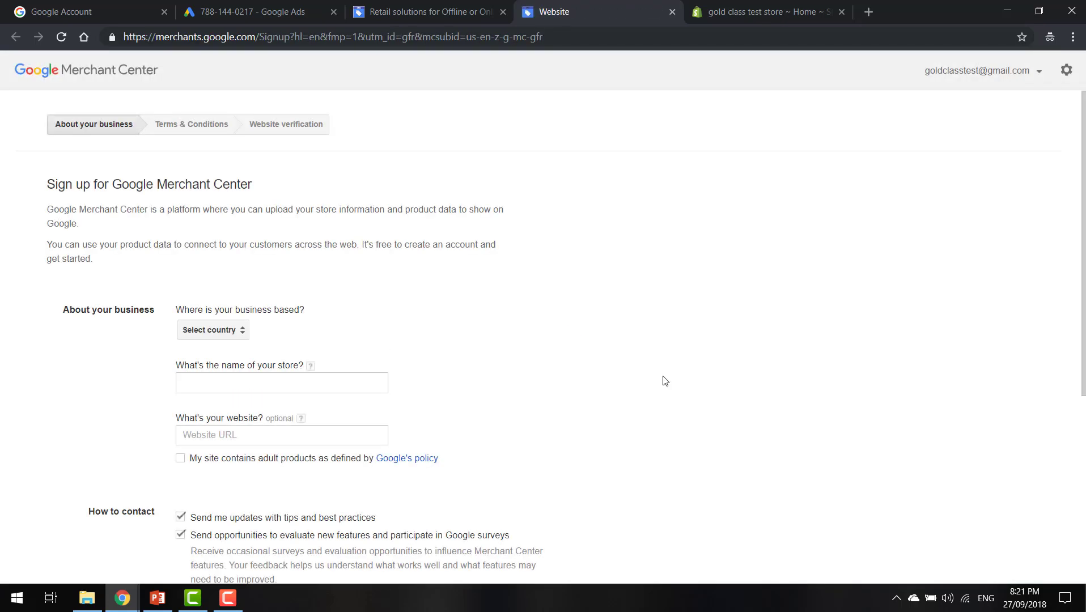
left_click(229, 330)
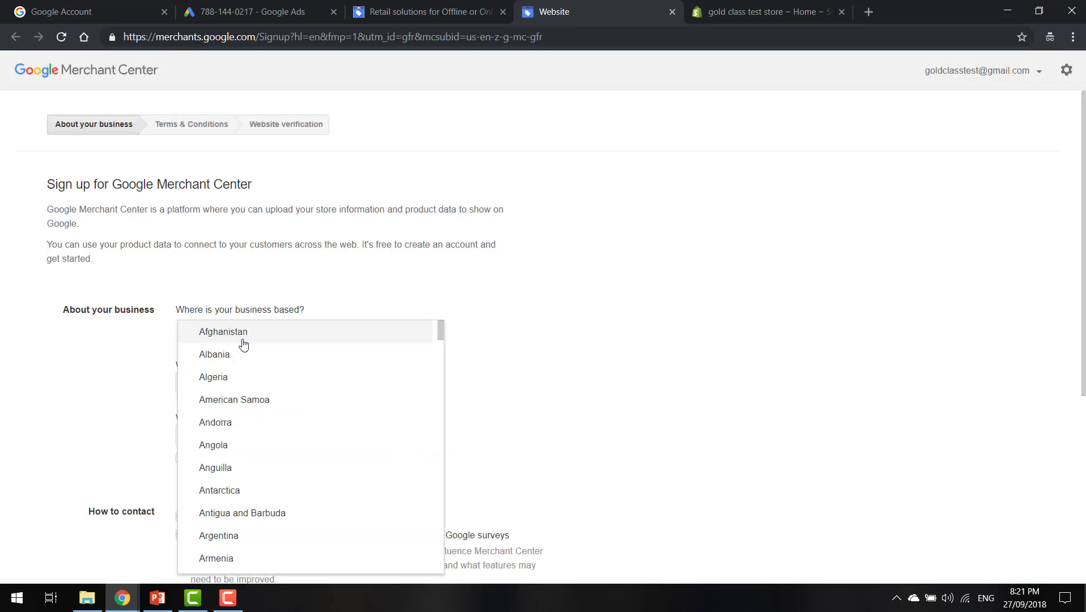
type("au")
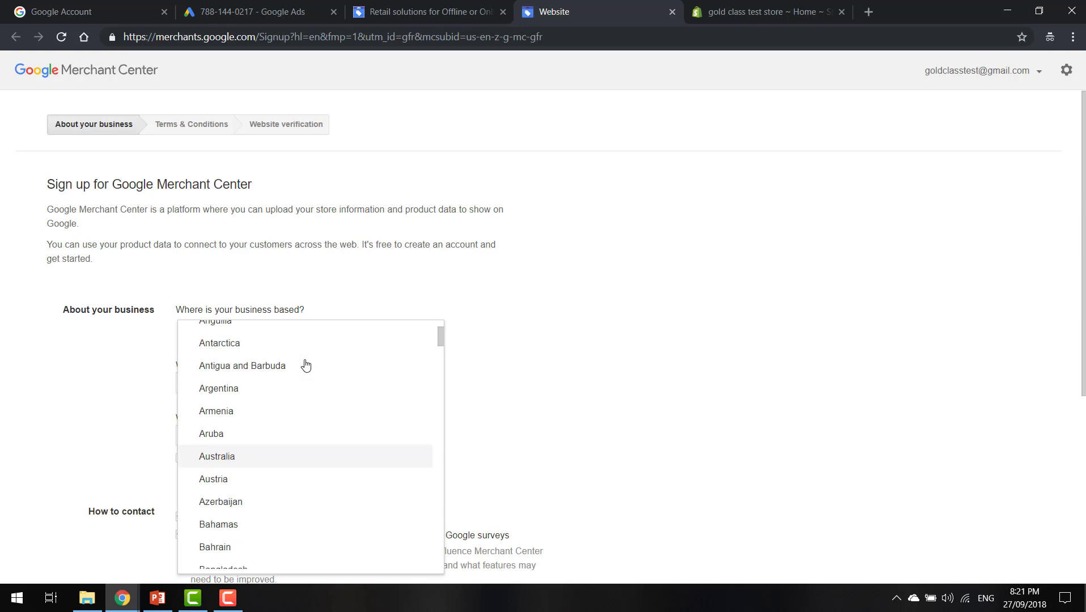
left_click(247, 458)
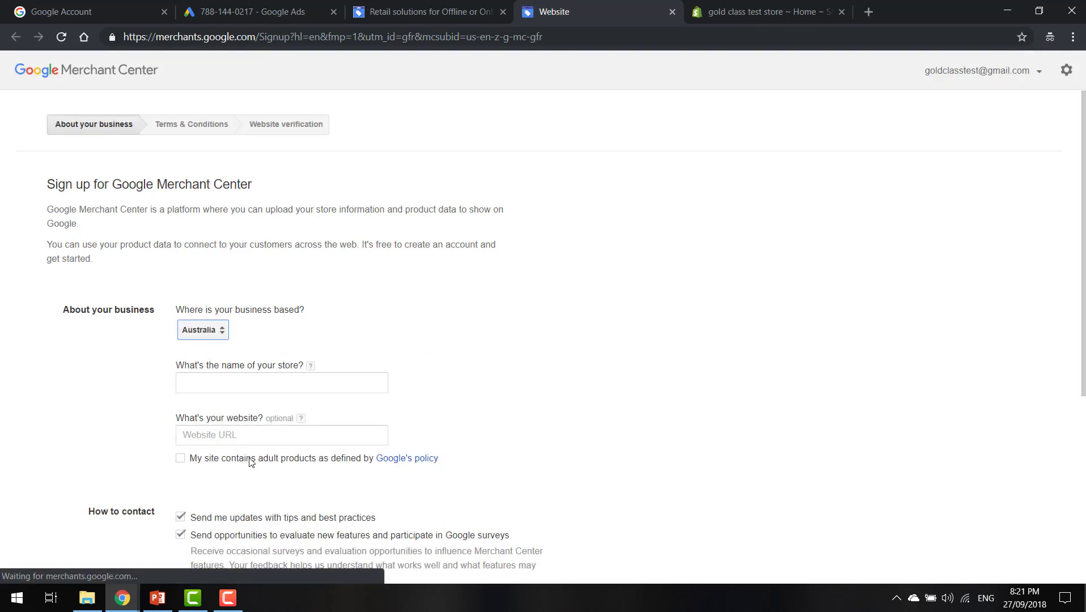
left_click(271, 379)
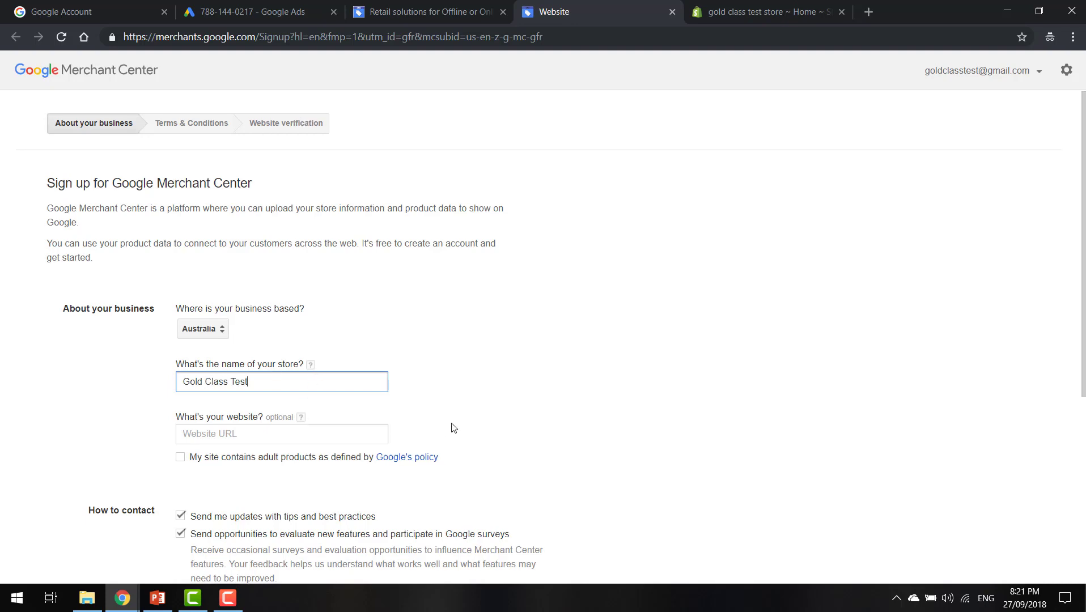
- Opt out of the tips and survey messages, leave the website blank, and accept the Merchant Center Terms & Conditions
scroll(451, 427, "down", 3)
left_click(245, 243)
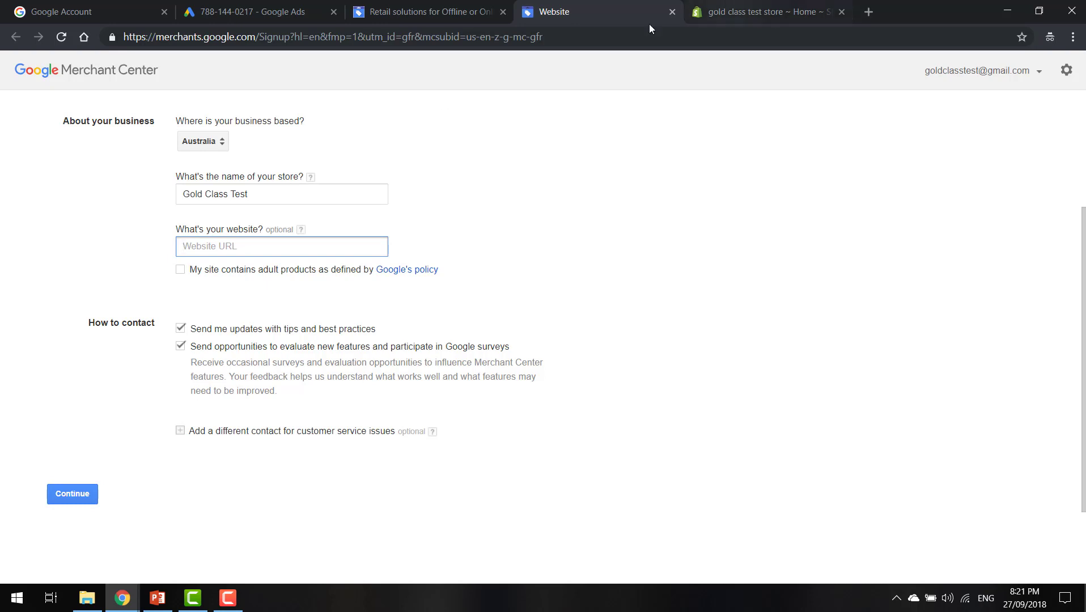
left_click(180, 327)
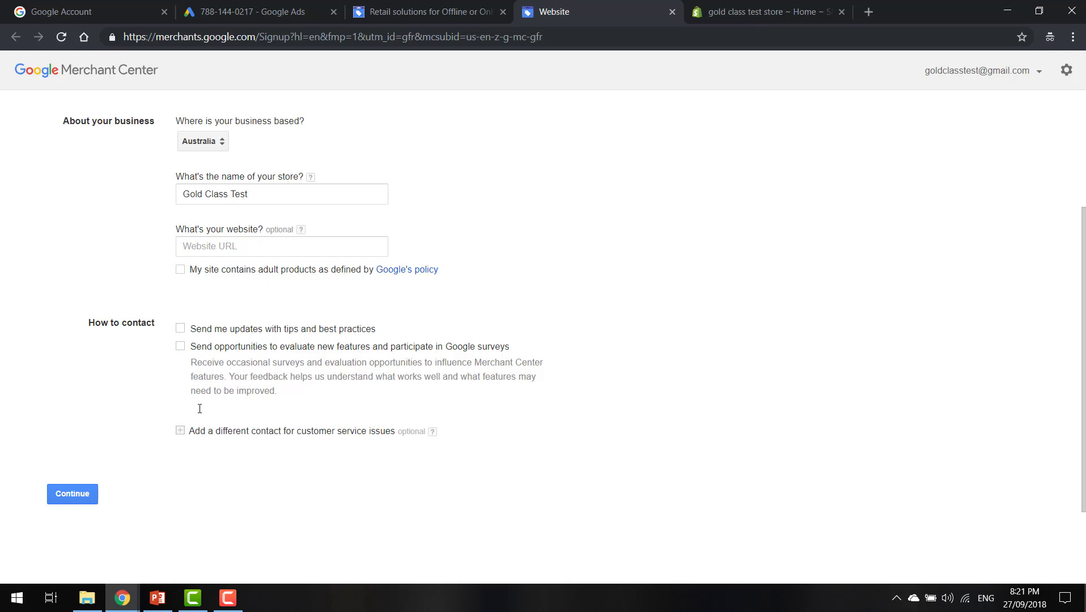
left_click(86, 494)
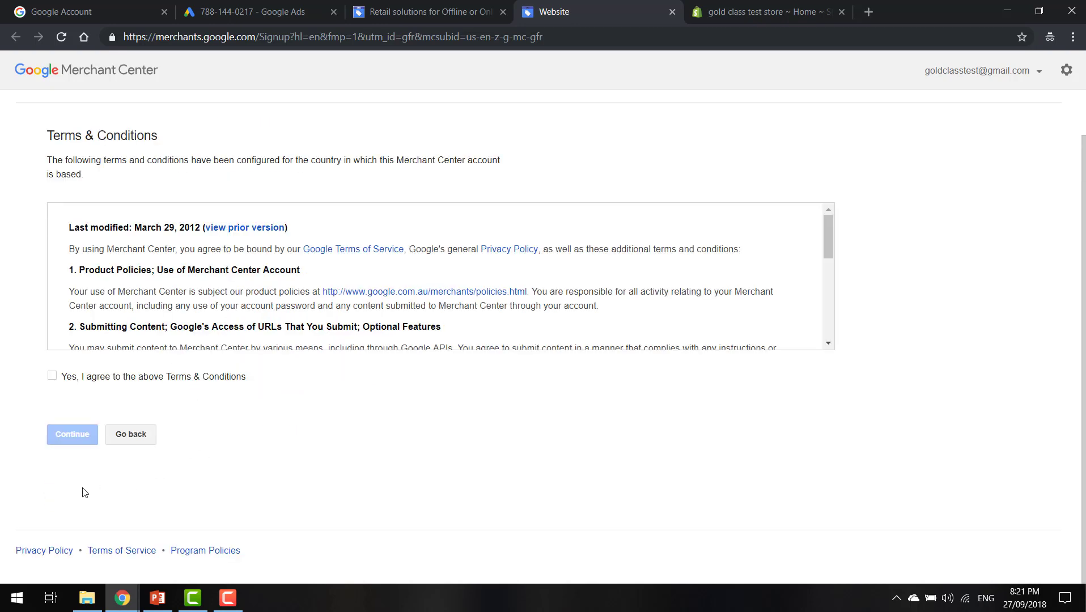
left_click(52, 376)
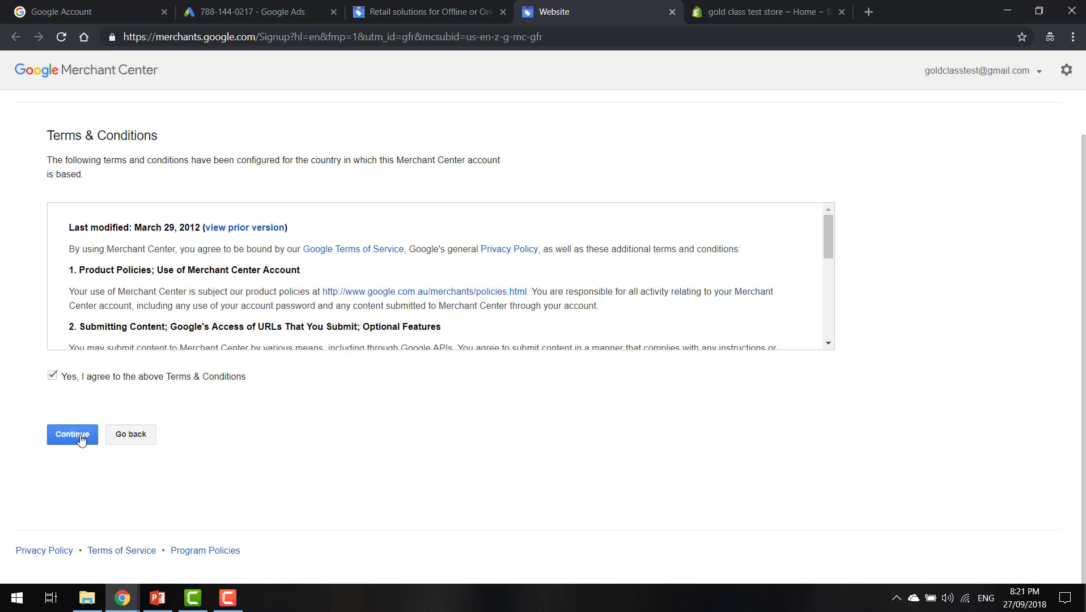
left_click(81, 437)
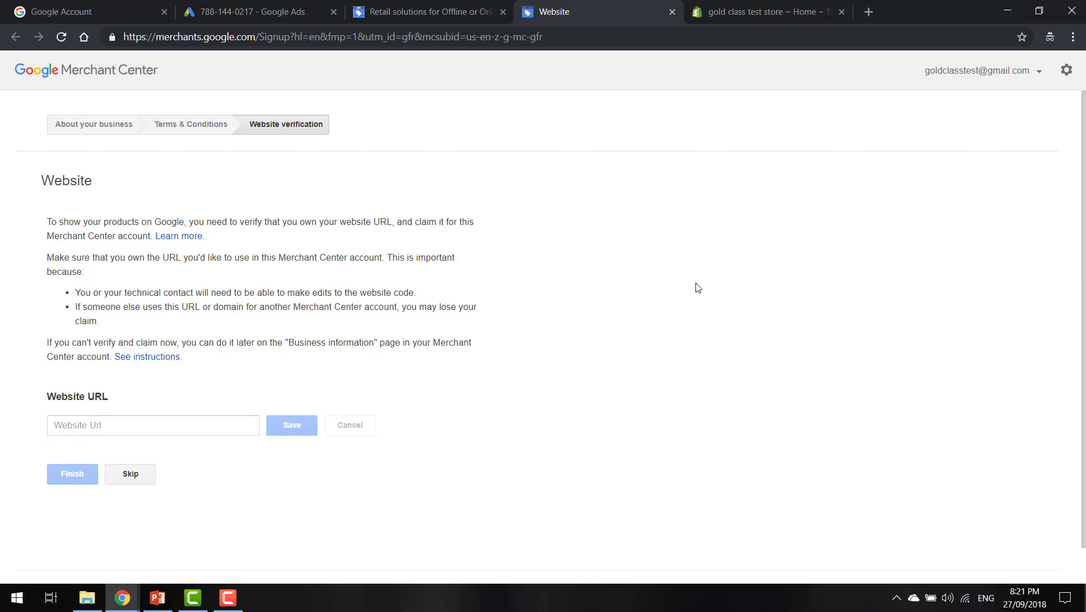
left_click(759, 10)
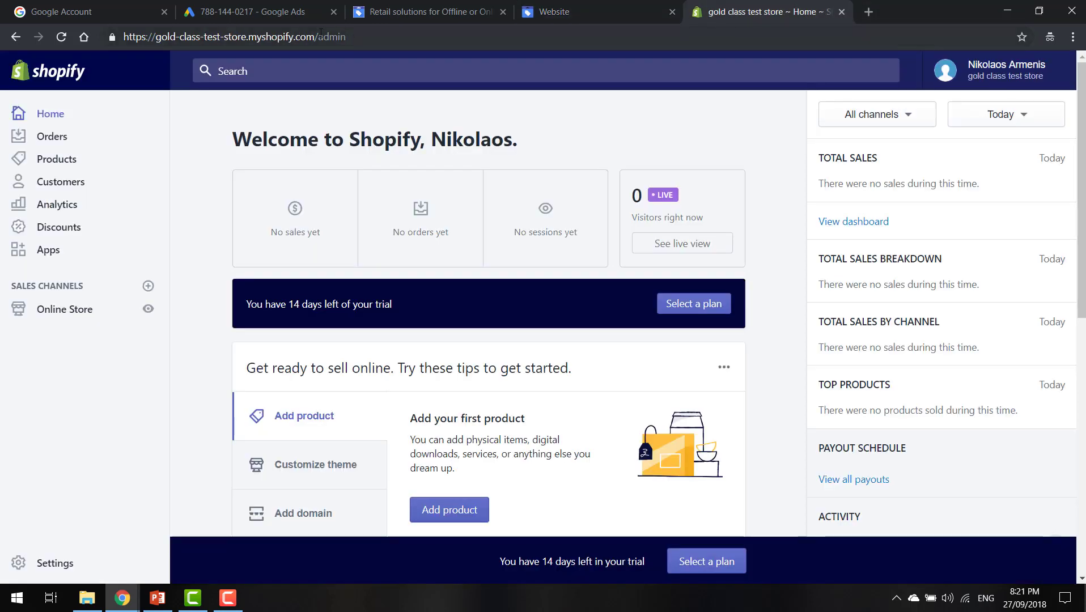
left_click_drag(316, 36, 122, 36)
key("ctrl+c")
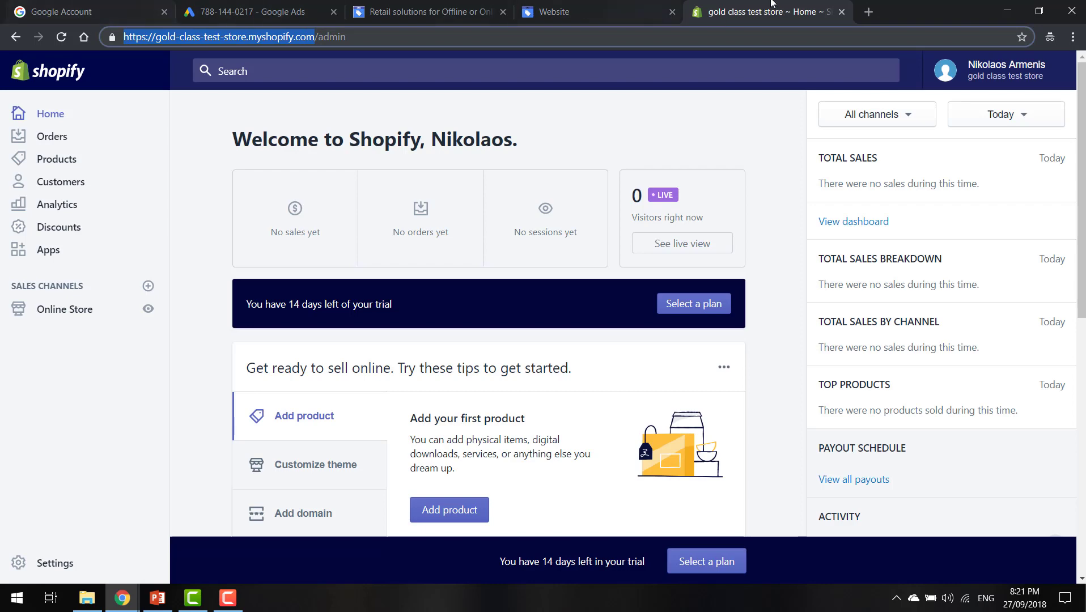
left_click(605, 5)
left_click(115, 419)
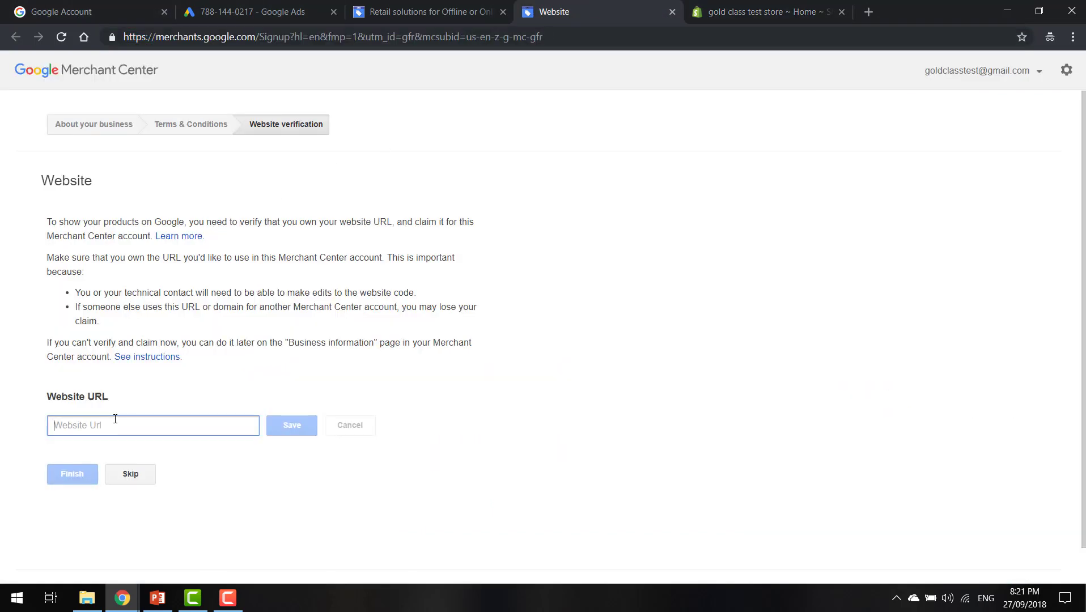
key("ctrl+v")
left_click(300, 431)
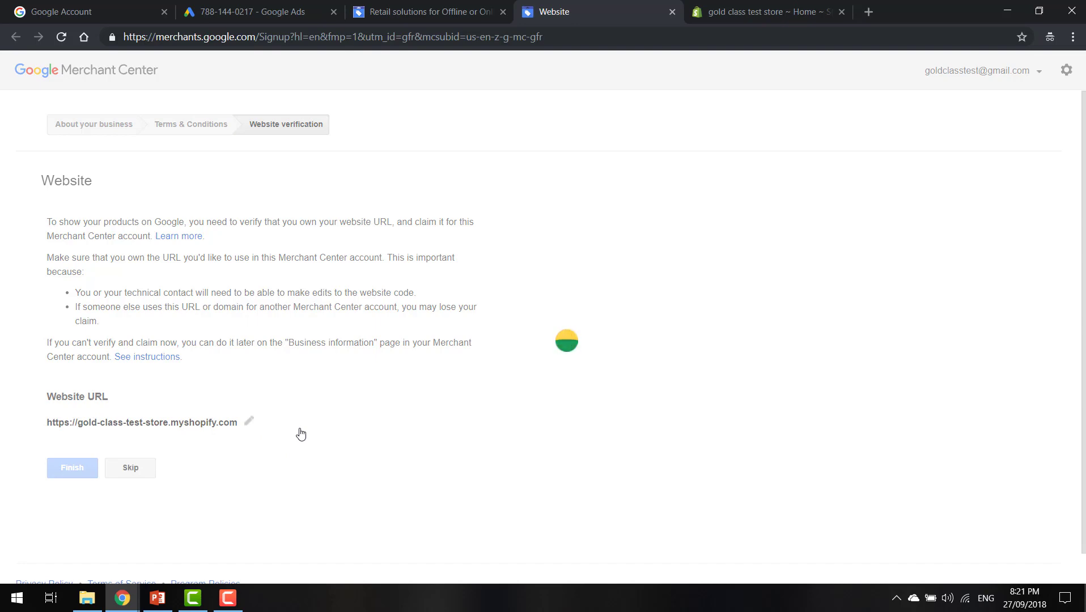
- Review the website verification methods, expand the HTML tag method and copy its google-site-verification meta tag
scroll(350, 429, "down", 3)
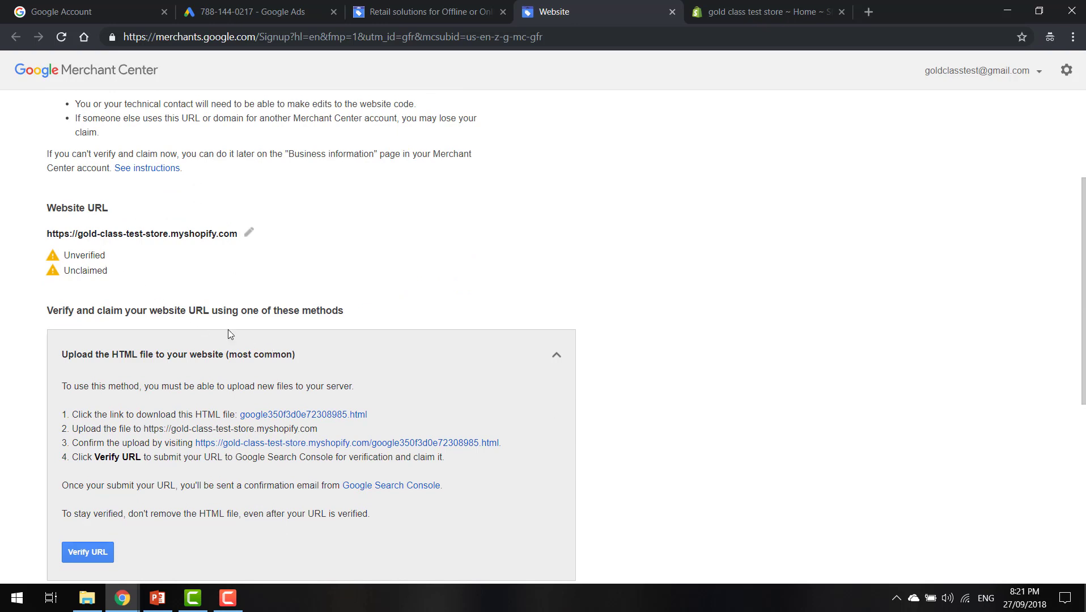
scroll(141, 411, "down", 2)
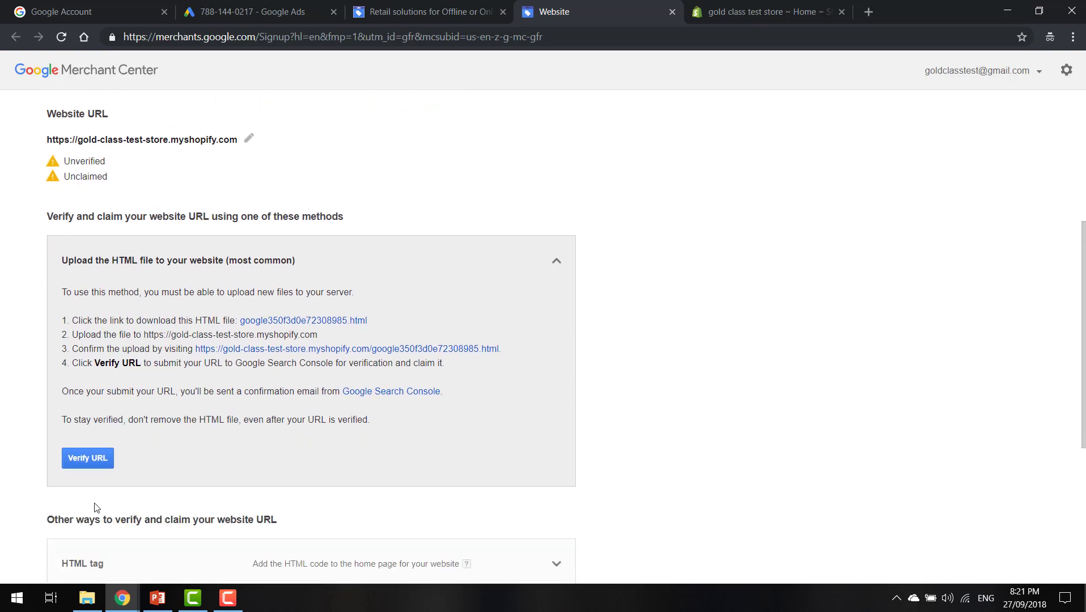
scroll(129, 452, "down", 2)
scroll(147, 482, "down", 2)
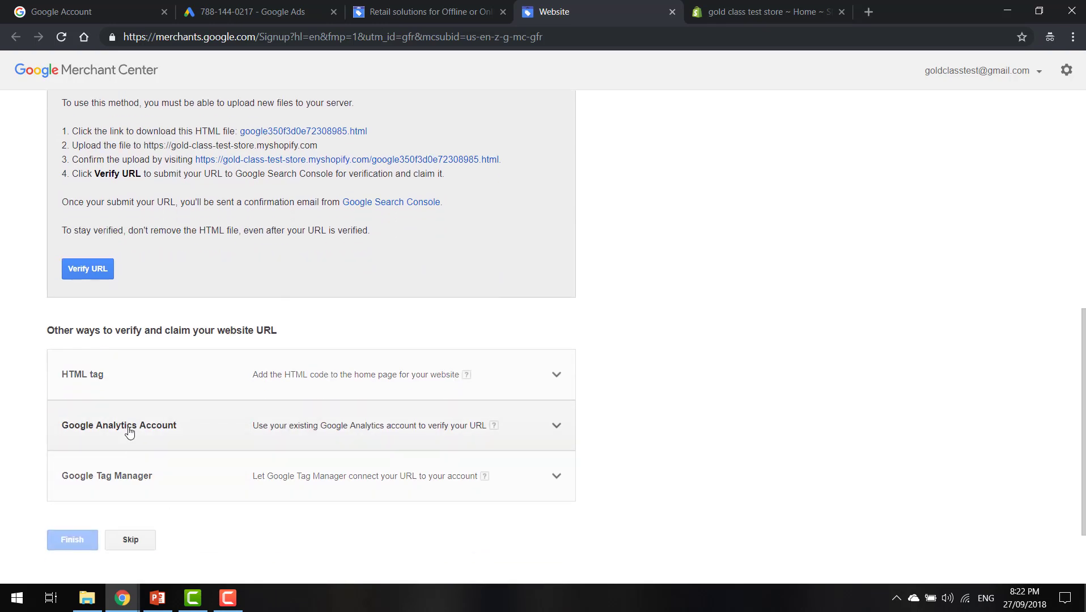
left_click(176, 429)
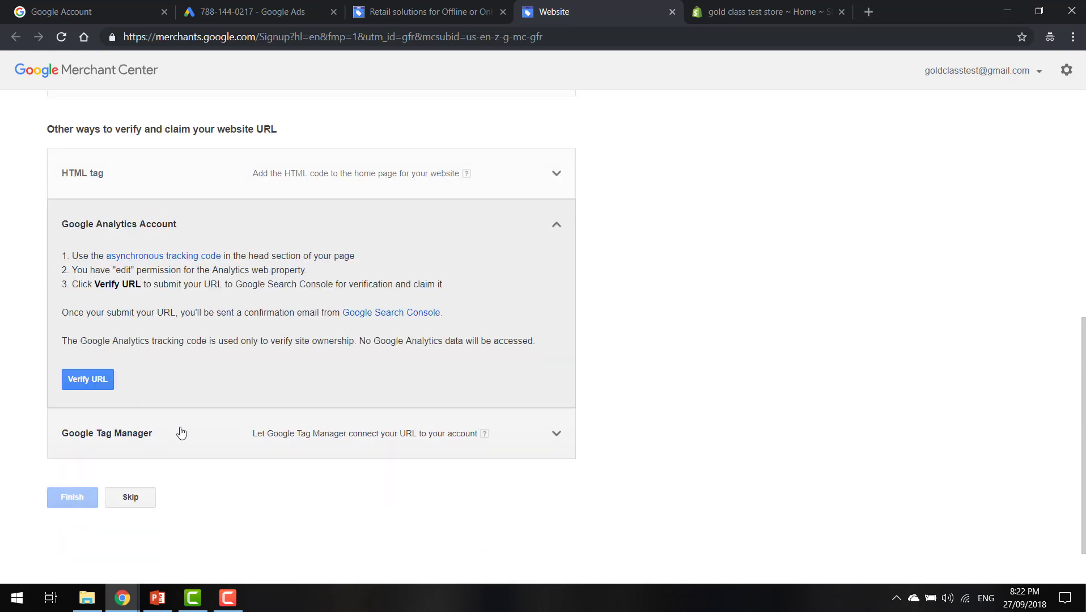
left_click(168, 174)
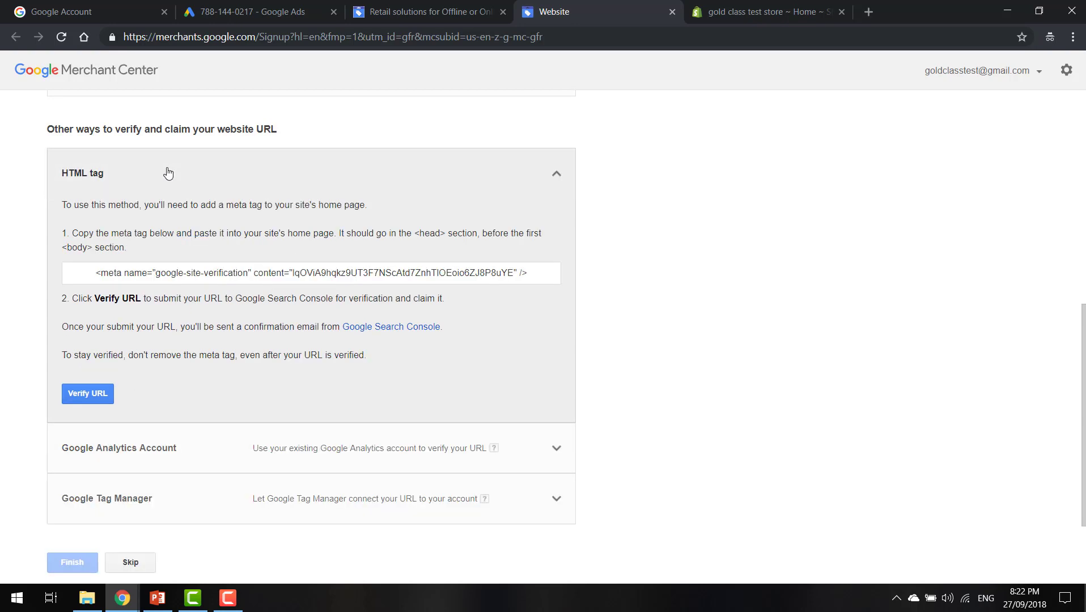
triple_click(225, 270)
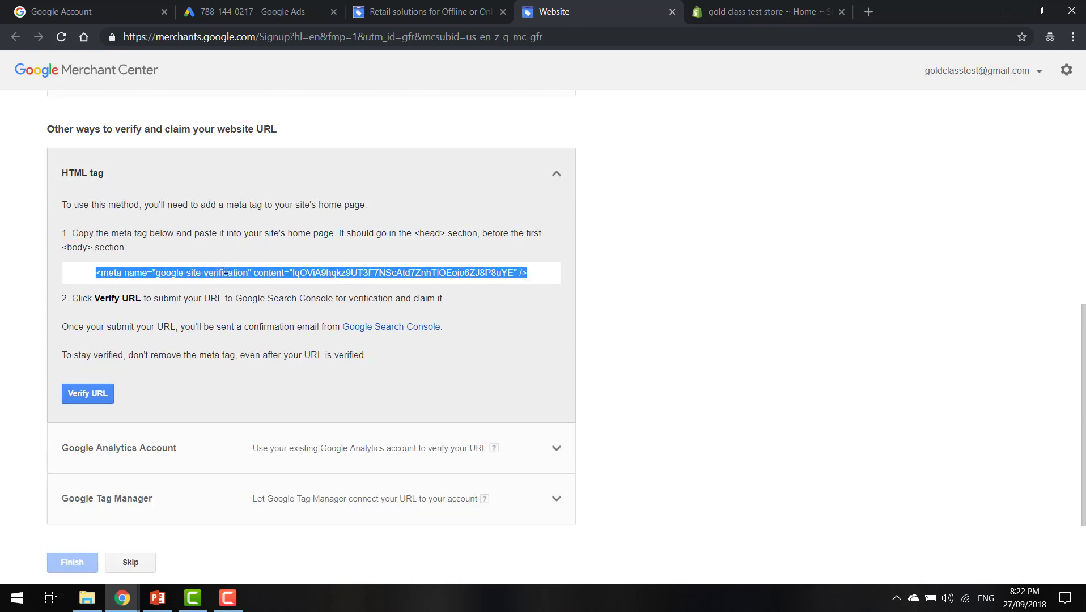
- Switch to the Shopify admin and open the Debut theme's theme.liquid layout file in the code editor
left_click(793, 11)
left_click(100, 321)
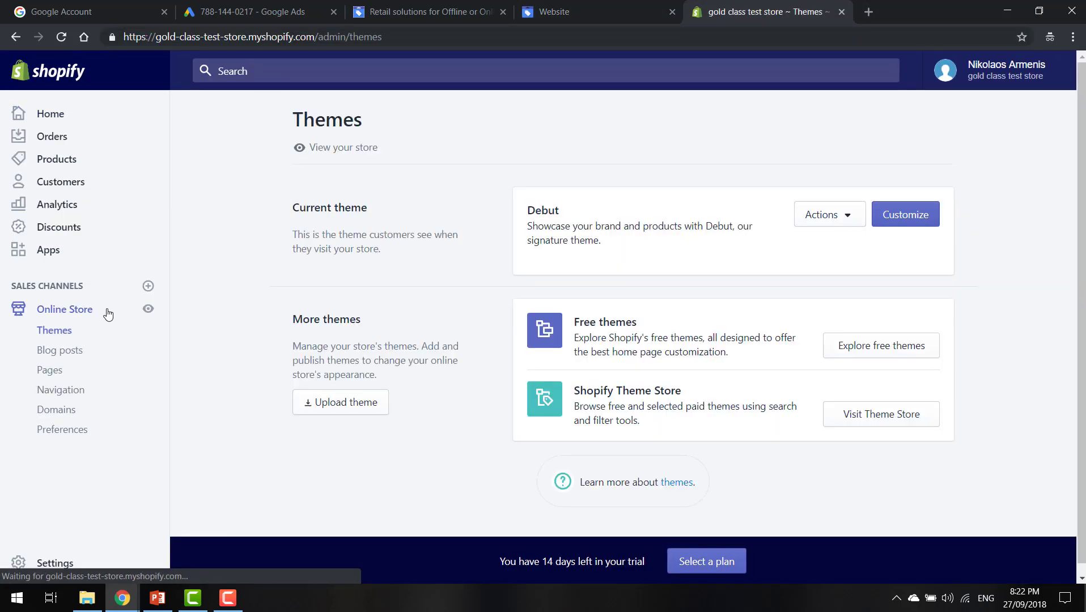
left_click(848, 218)
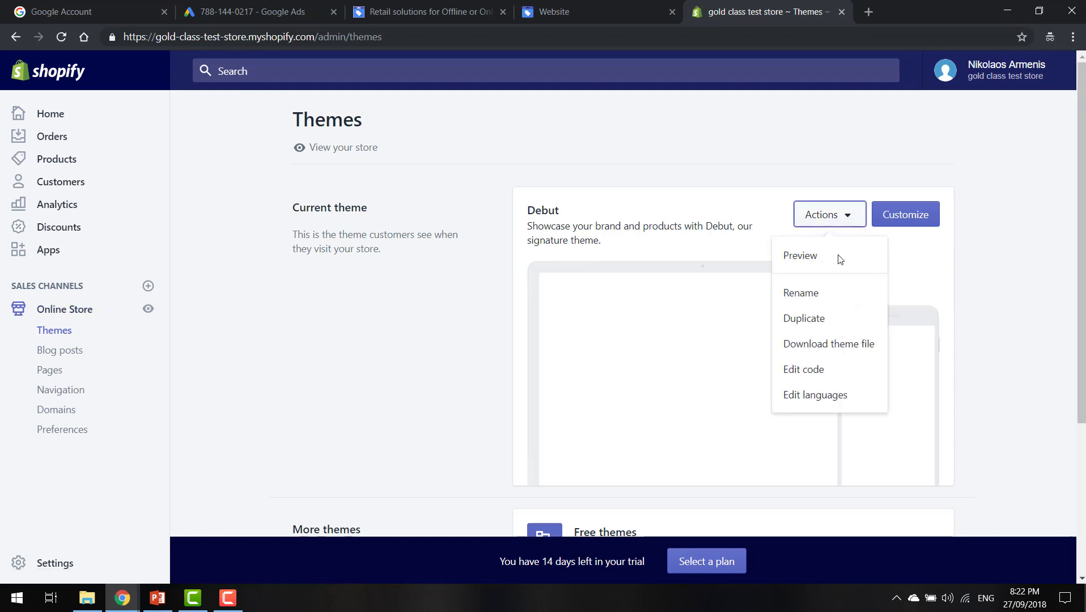
left_click(856, 369)
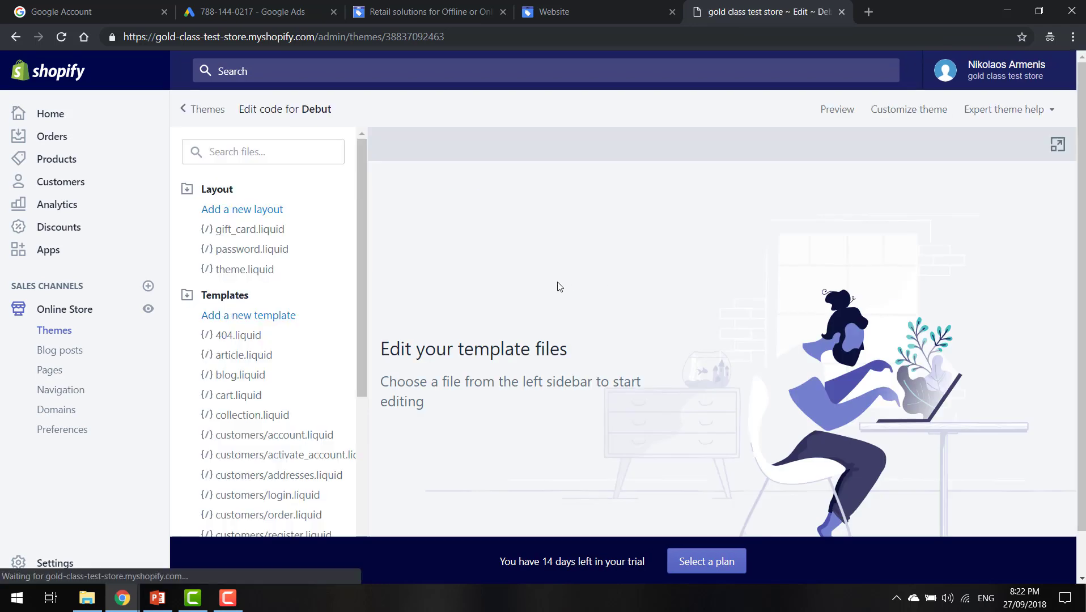
scroll(337, 422, "down", 5)
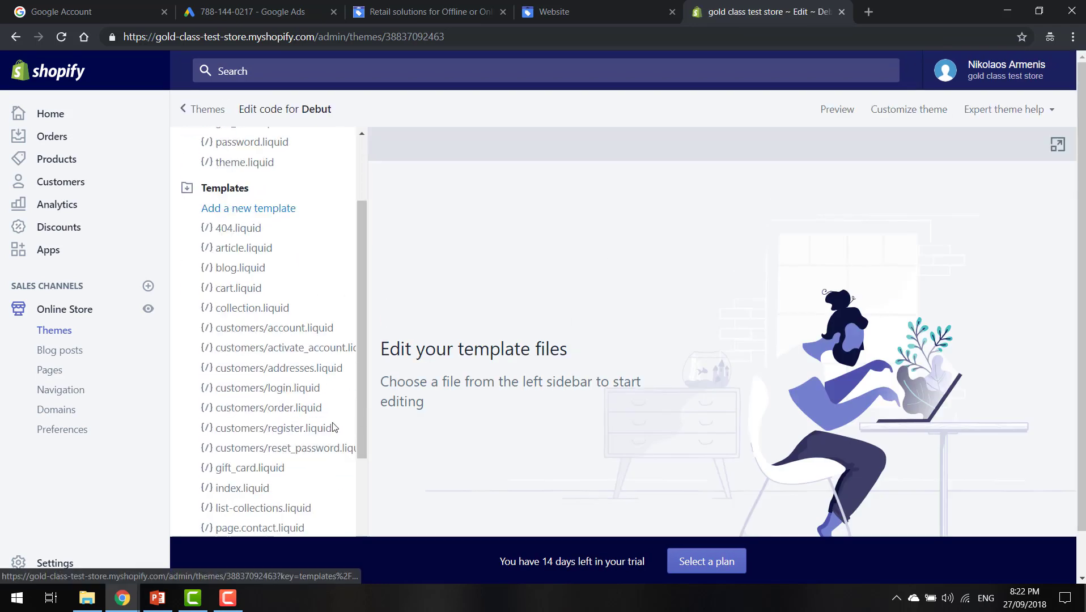
scroll(335, 425, "up", 5)
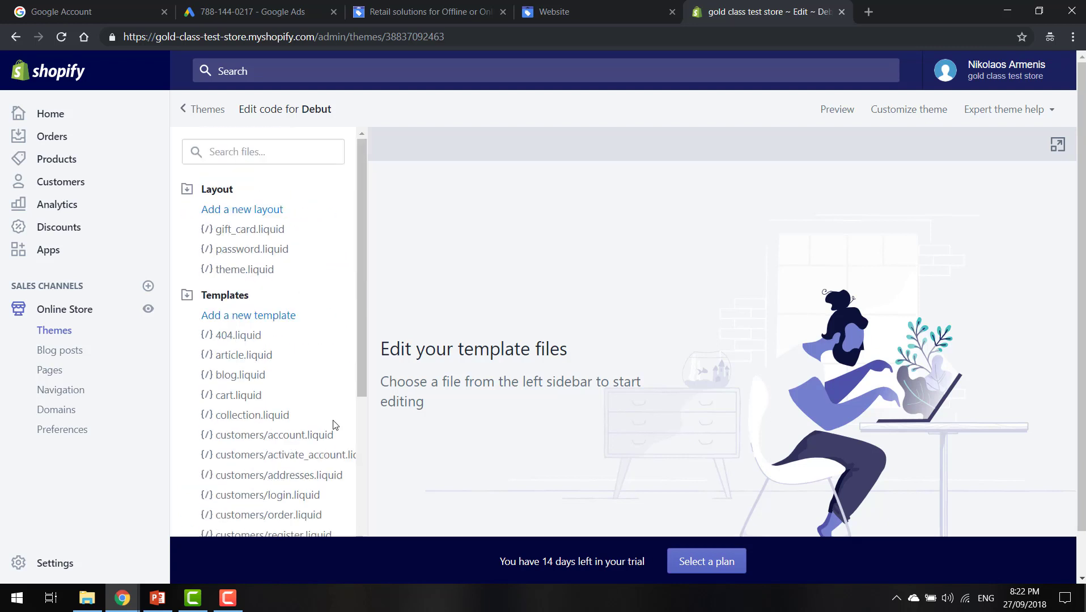
left_click(274, 151)
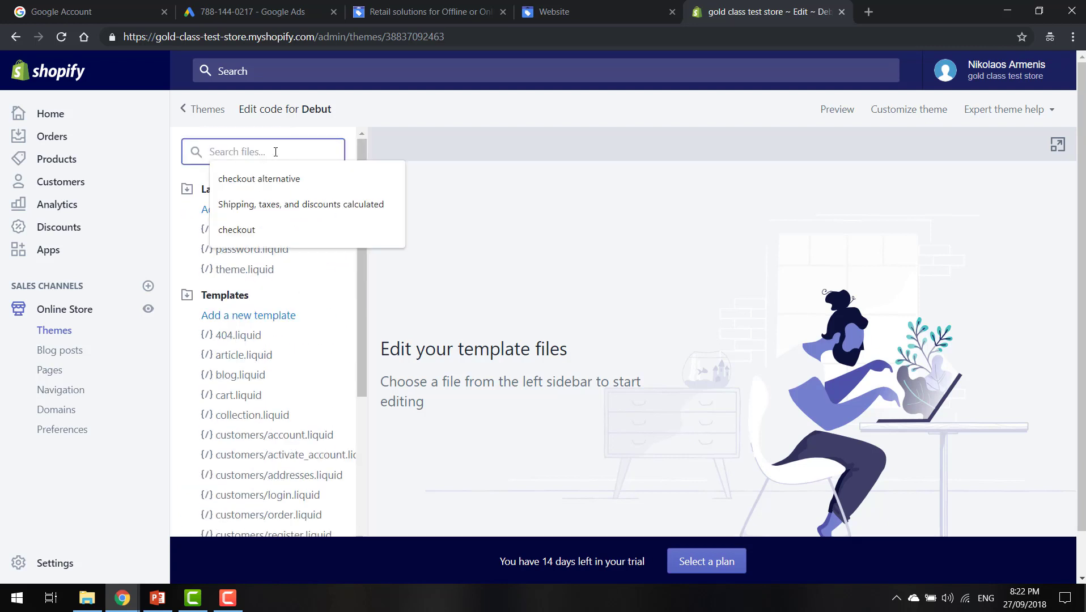
type("liqui")
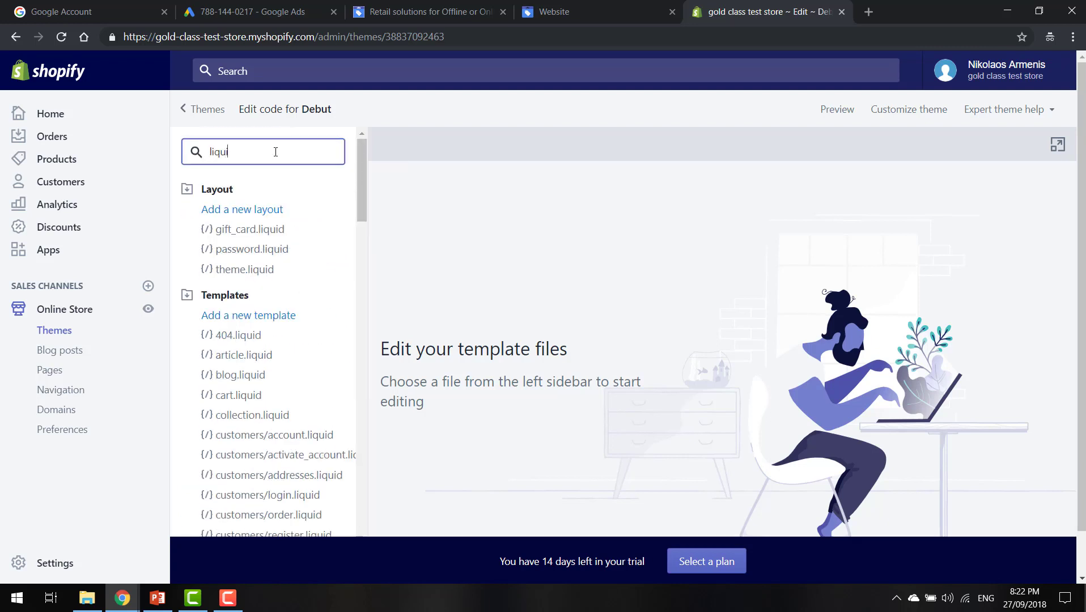
left_click(236, 273)
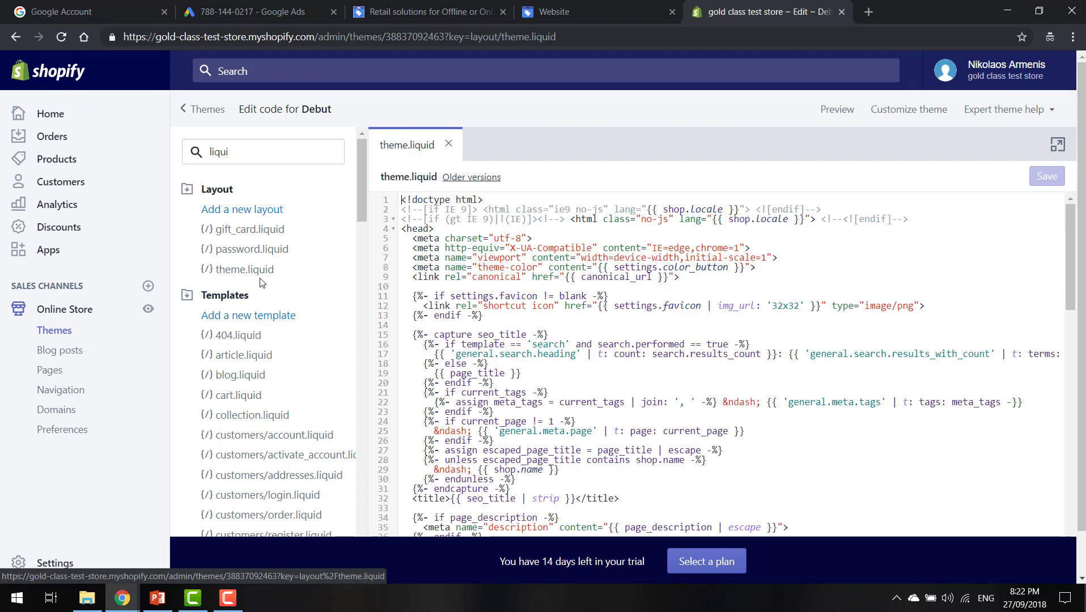
- Paste the google-site-verification meta tag on a new line directly below the opening <head> tag in theme.liquid and save the file
left_click(452, 228)
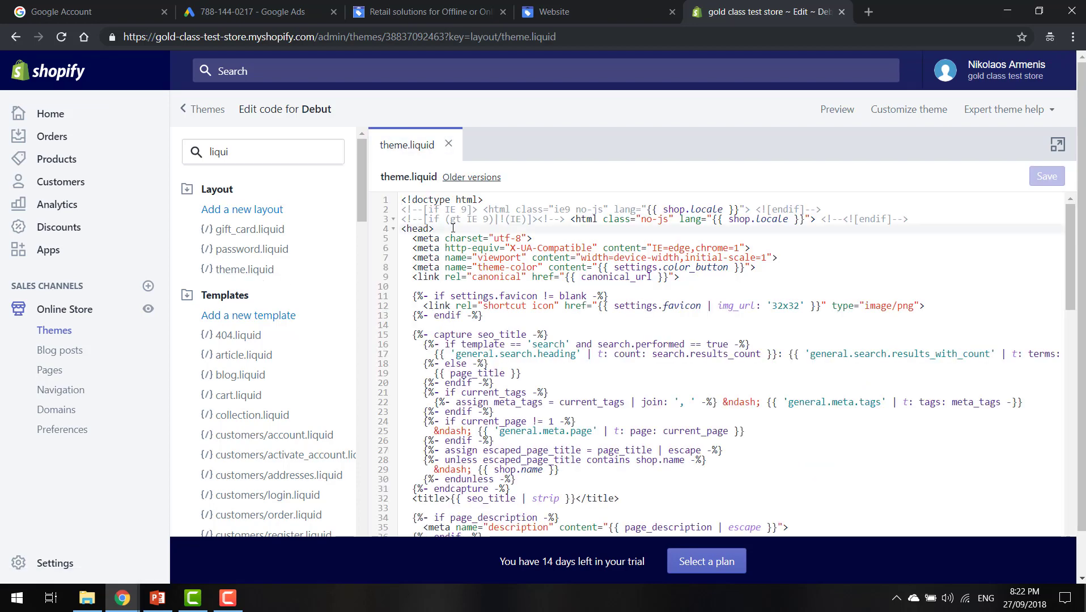
key("Return")
type("<meta name=\"google-site-verification\" content=\"lqOViA9hqkz9UT3F7NScAtd7ZnhTlOEoio6ZJ8P8uYE\" />")
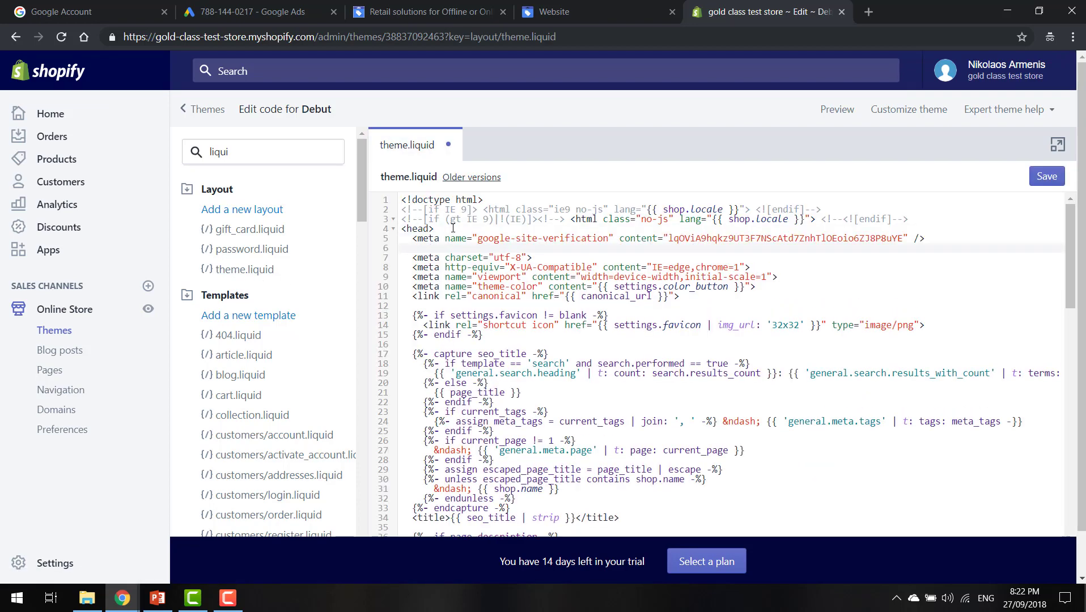
key("BackSpace")
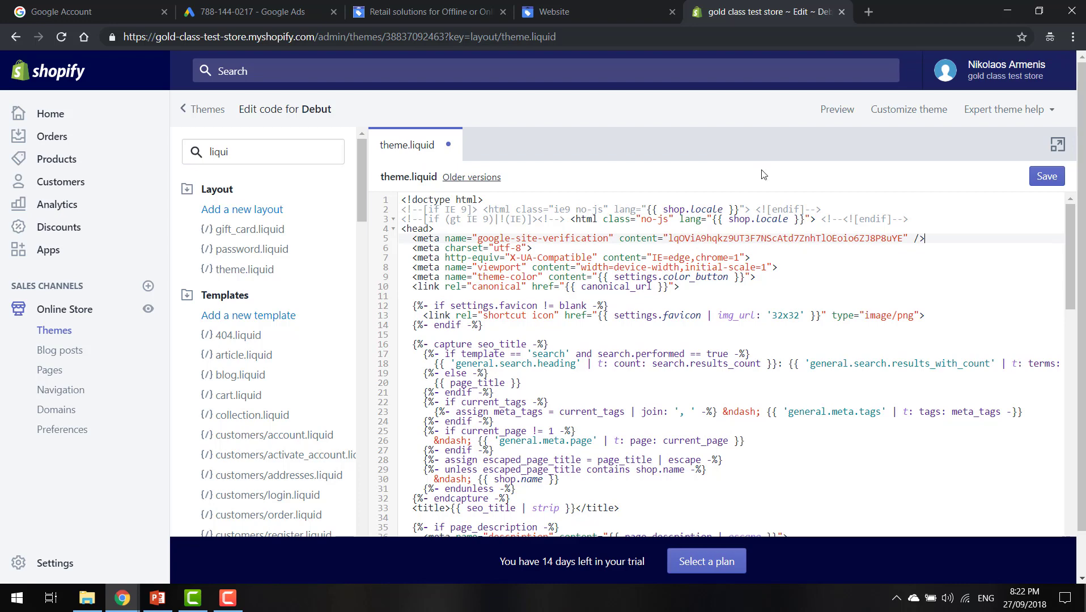
left_click(1047, 178)
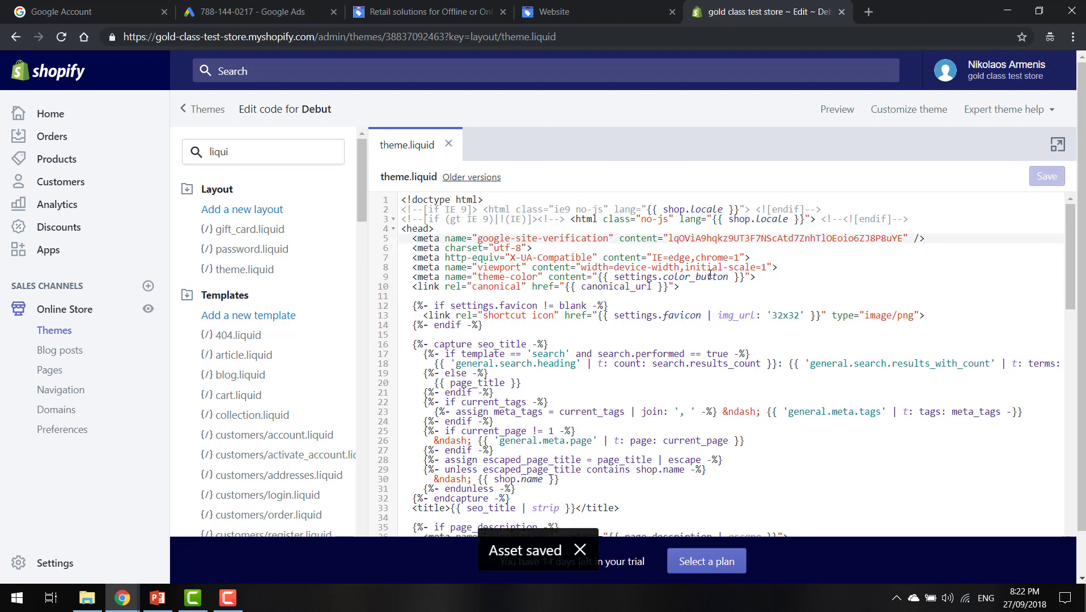
- Return to Merchant Center and submit the website URL for verification with the HTML tag method
left_click(593, 6)
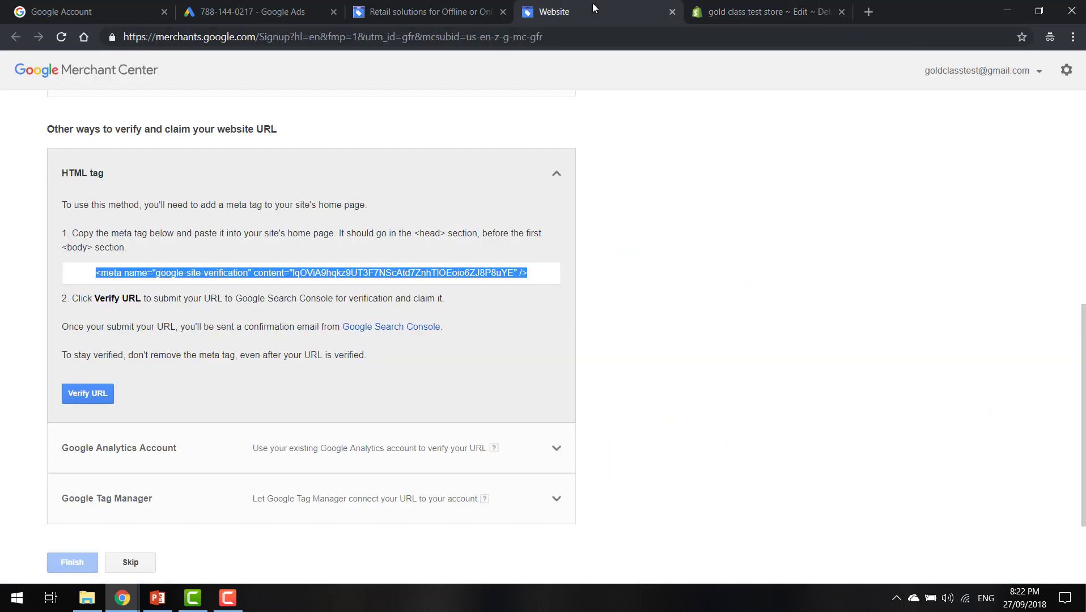
left_click(81, 397)
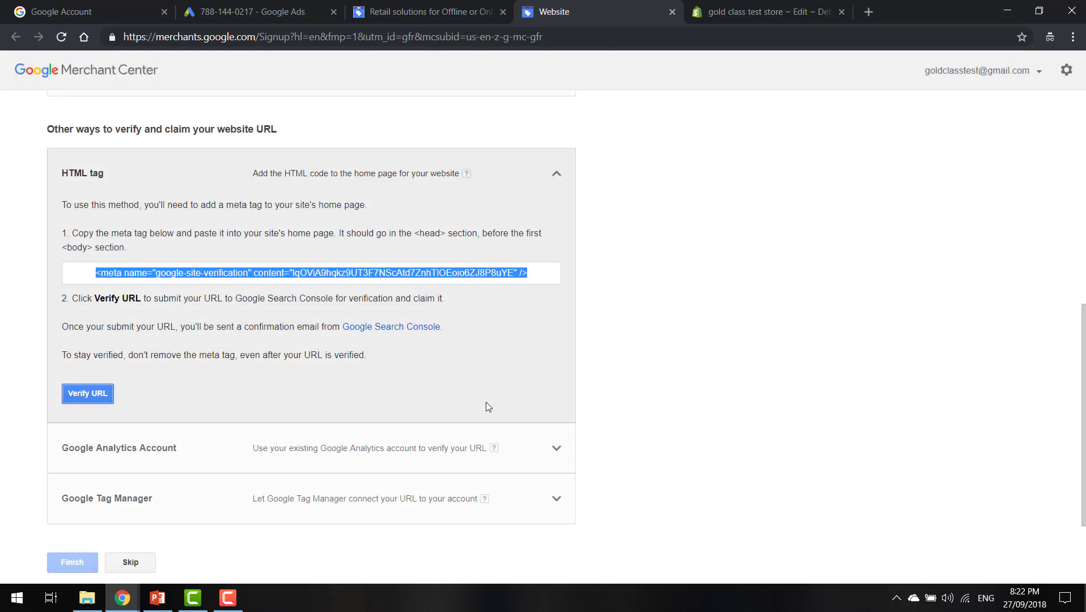
scroll(476, 406, "up", 2)
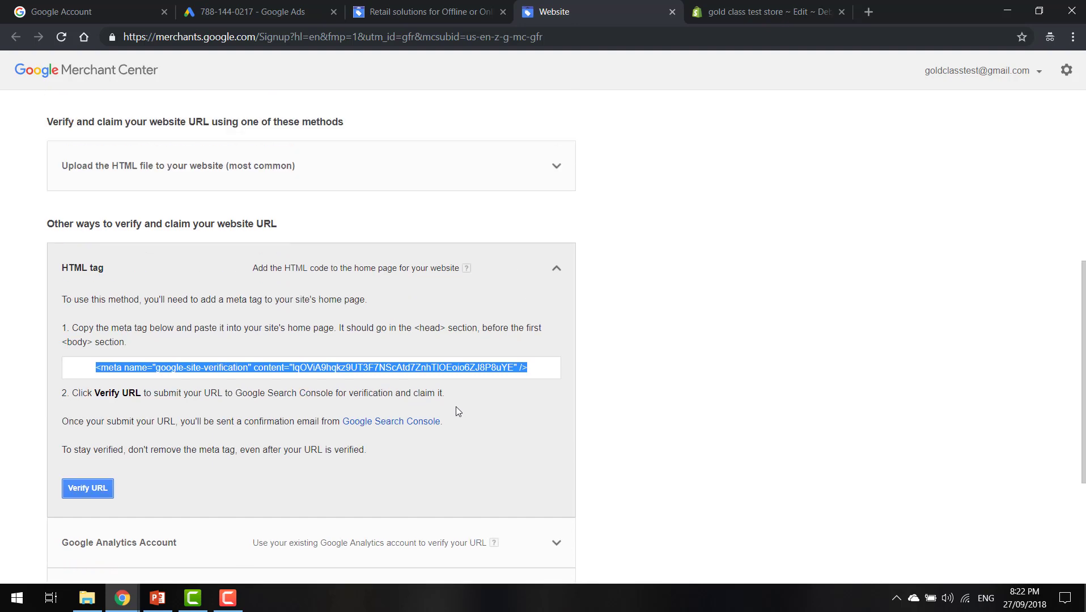
- Try again to verify the store's website URL with the HTML tag method
scroll(318, 423, "down", 4)
scroll(317, 423, "up", 2)
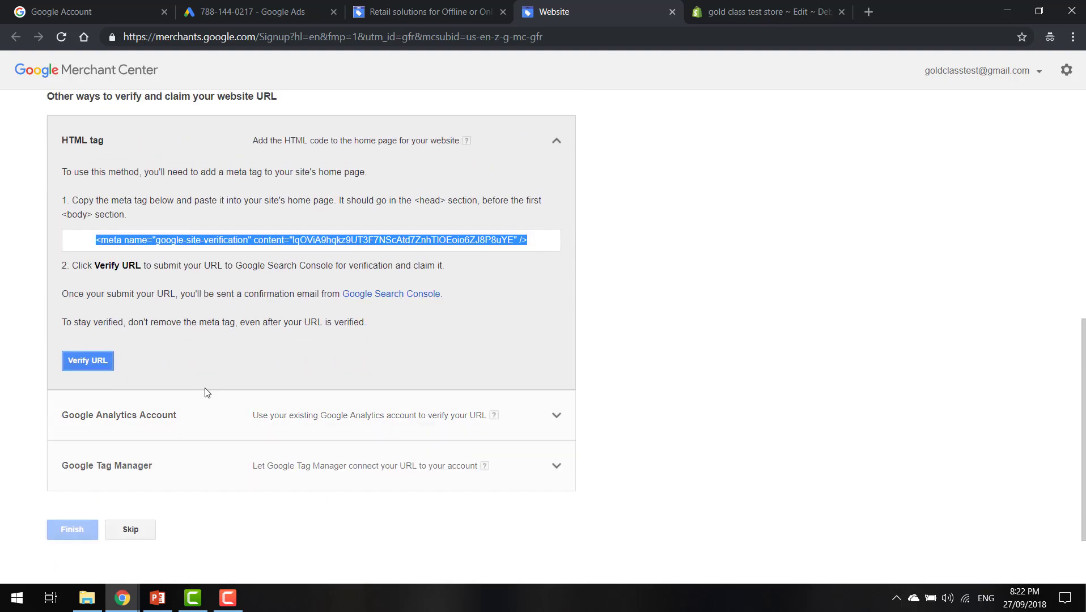
left_click(104, 367)
left_click(104, 369)
scroll(104, 369, "up", 2)
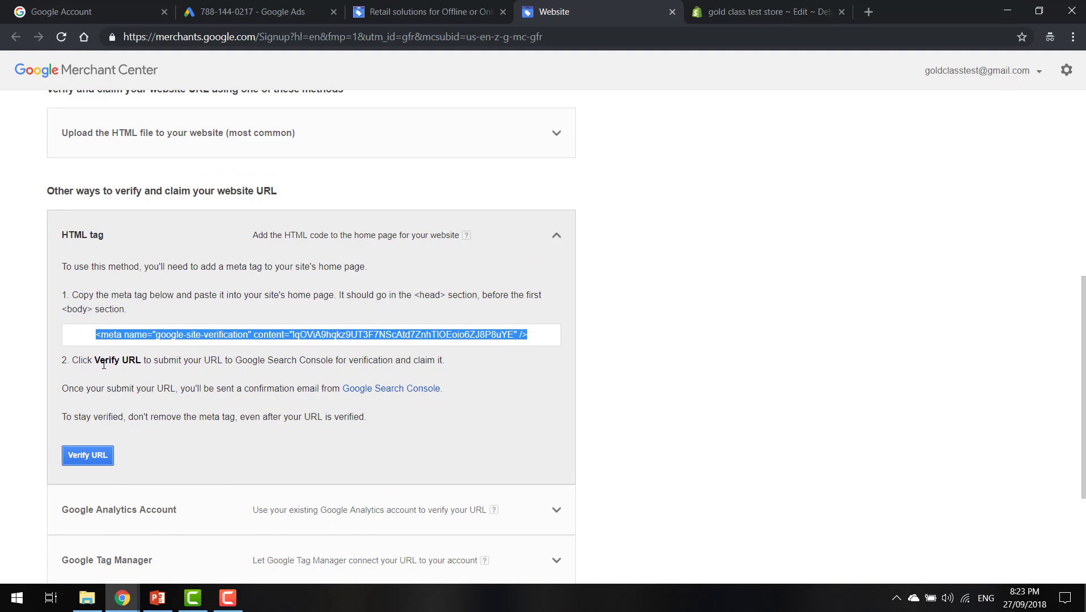
- Compare the google-site-verification meta tag in Shopify's theme.liquid with the one shown in Merchant Center
scroll(103, 369, "up", 4)
left_click(760, 11)
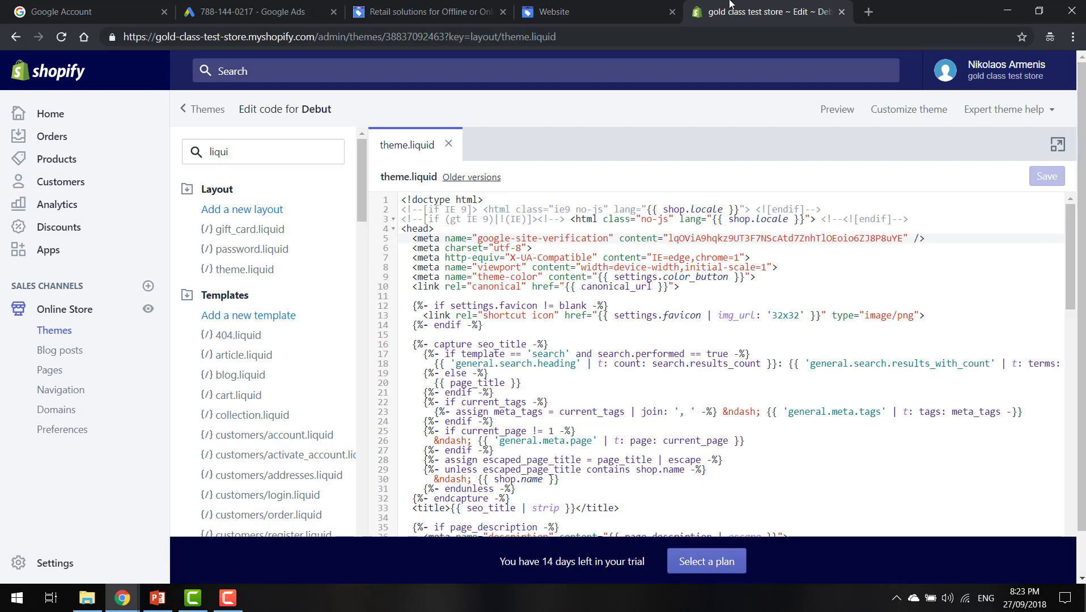
left_click(618, 12)
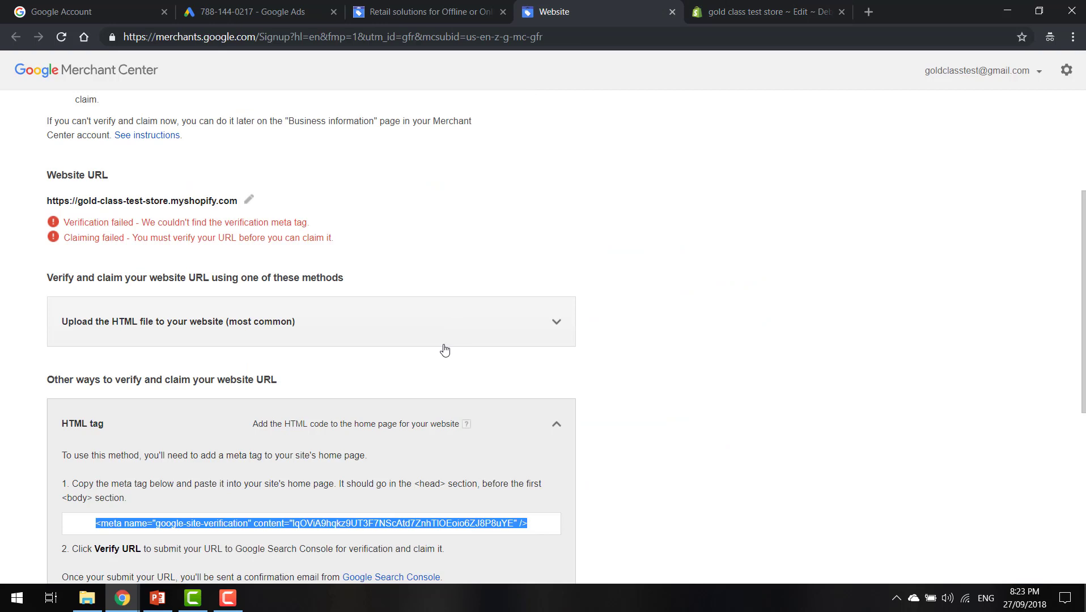
scroll(445, 350, "down", 2)
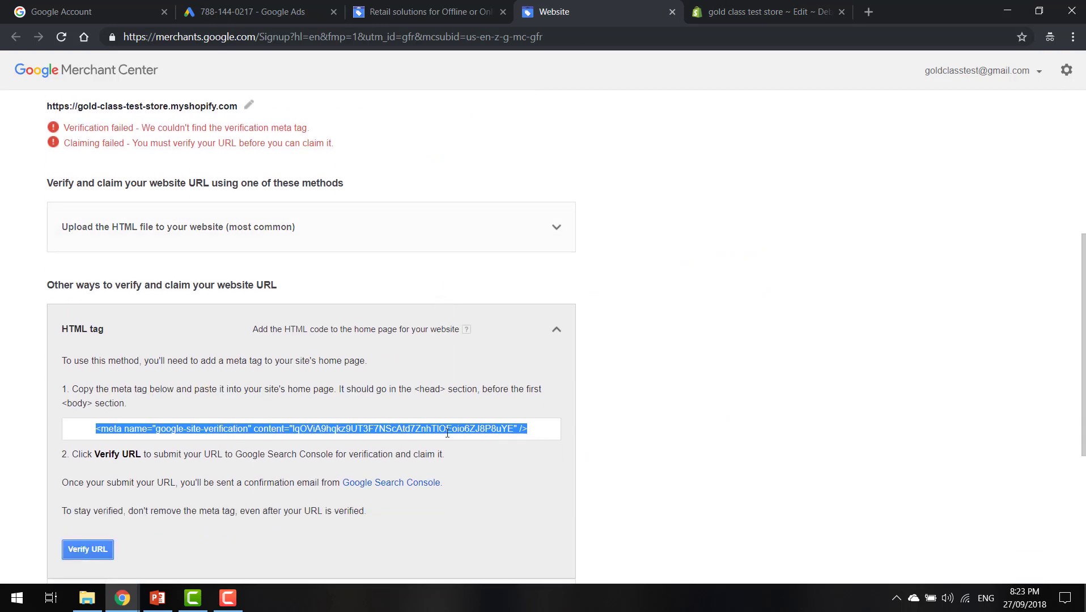
- Switch to the Shopify admin, insert a blank line below the google-site-verification meta tag in theme.liquid and save the file
left_click(731, 12)
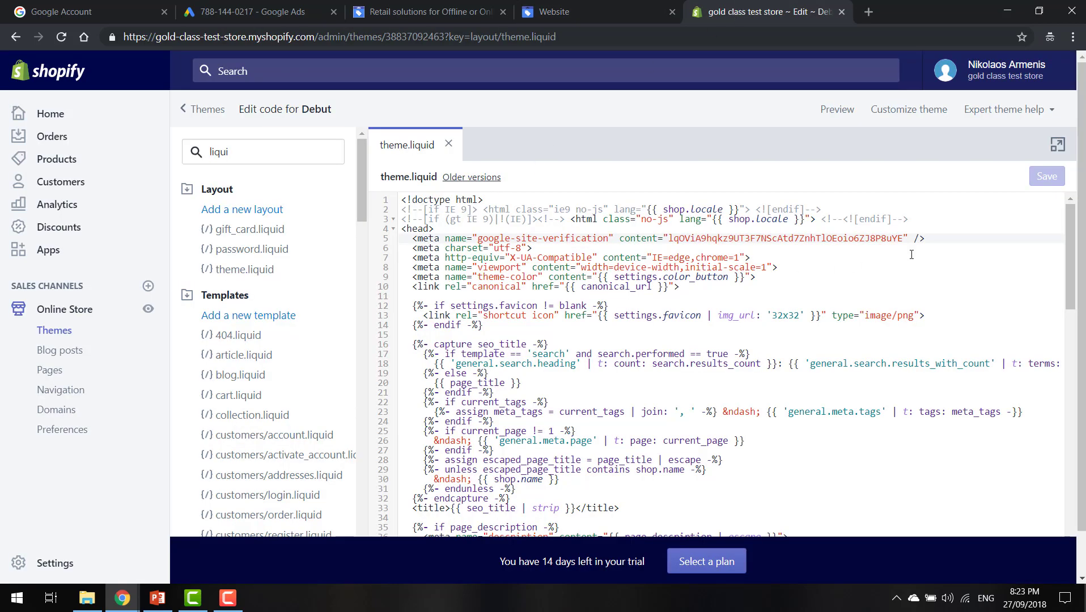
left_click(939, 242)
key("Return")
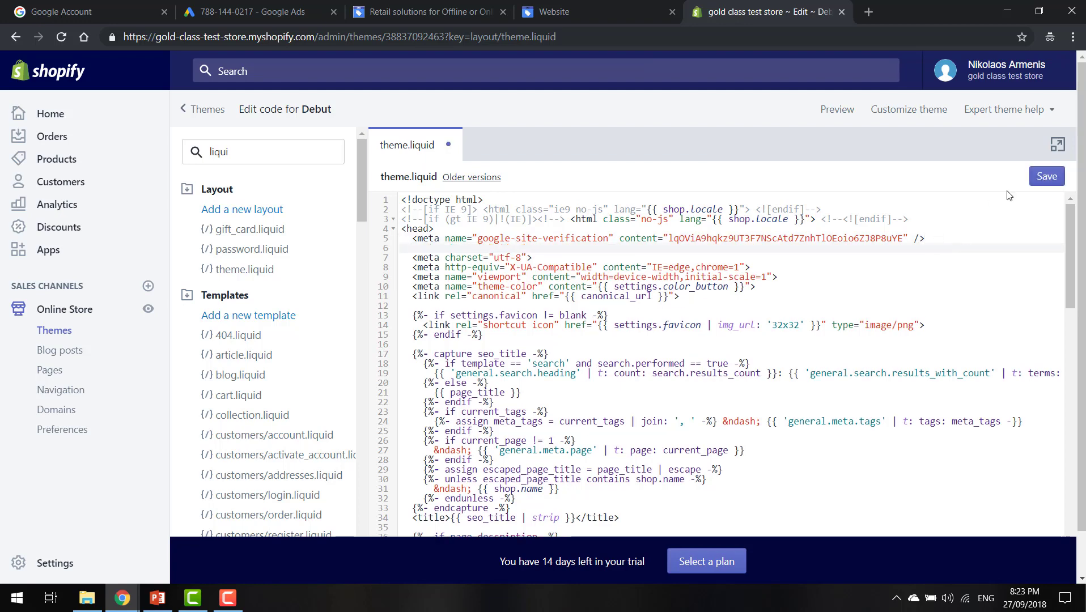
left_click(1044, 177)
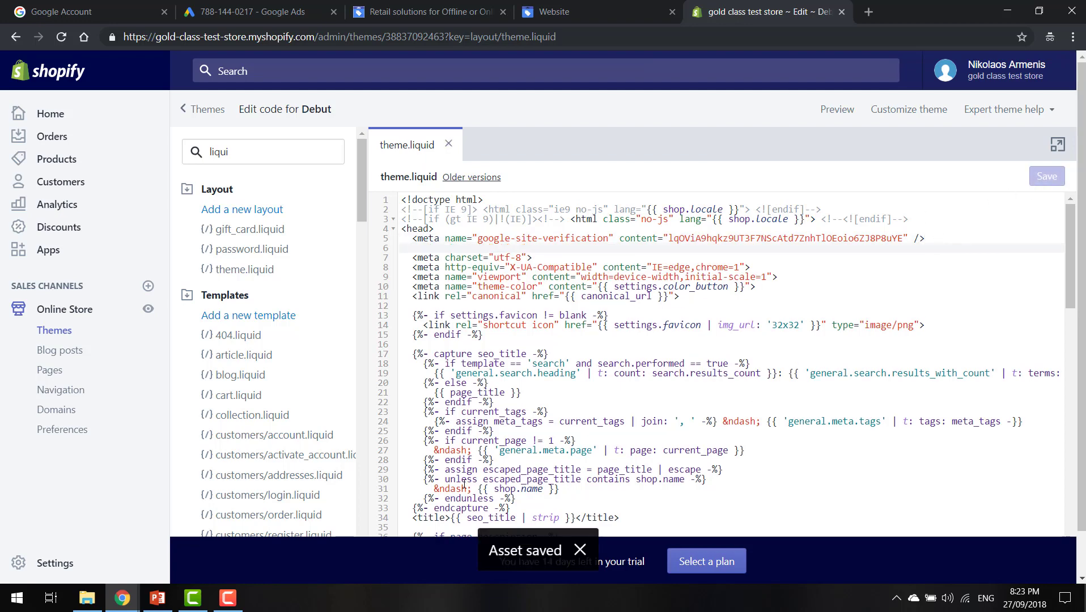
- Return to Merchant Center and try to verify the URL with the edited theme file, rechecking the saved code in Shopify between attempts
left_click(635, 10)
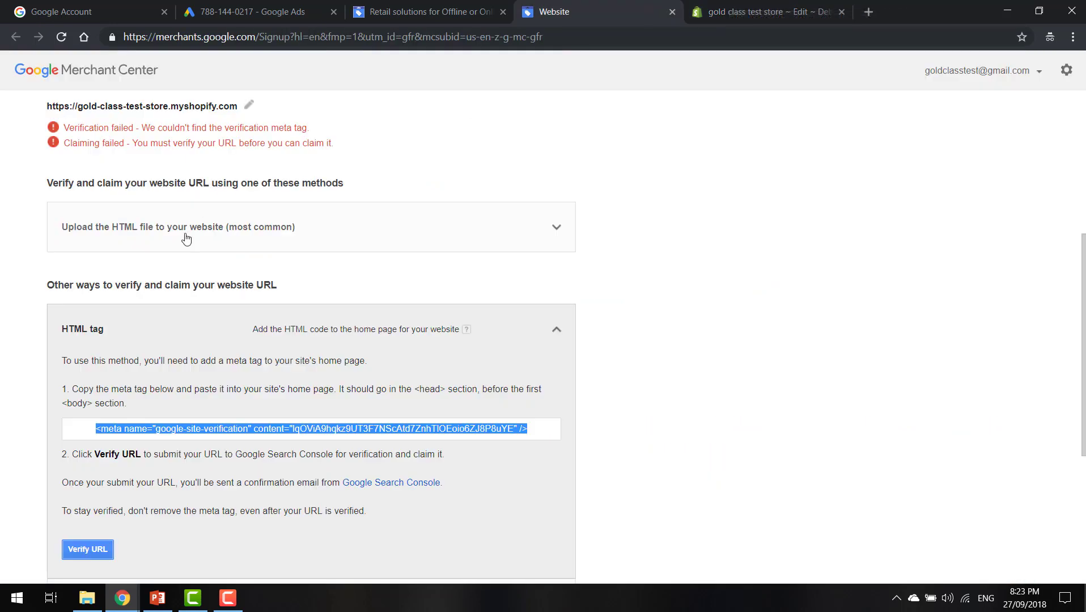
left_click(87, 552)
scroll(228, 282, "down", 2)
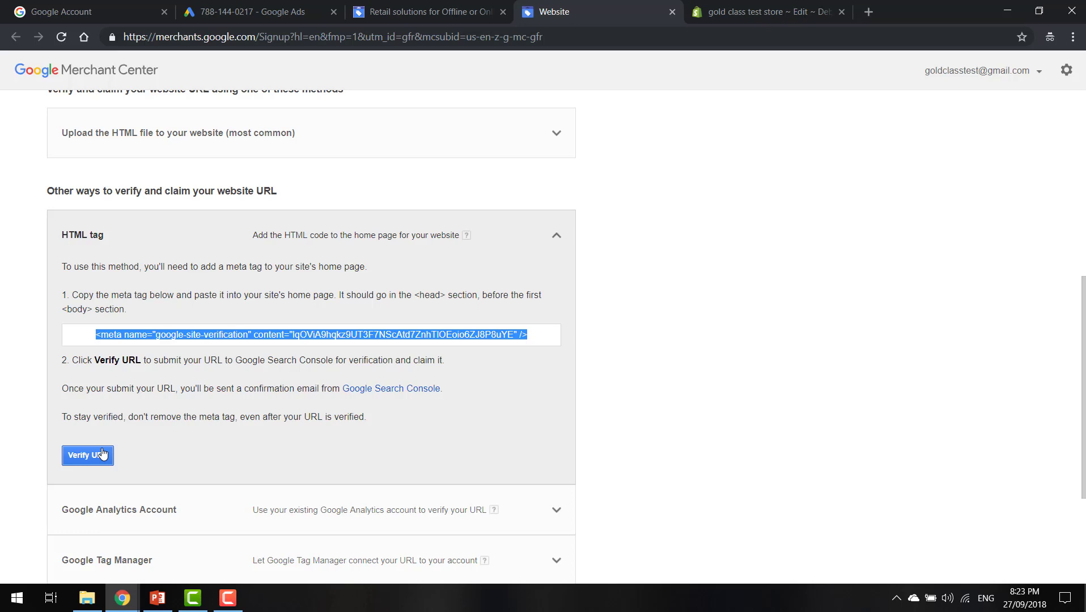
left_click(737, 5)
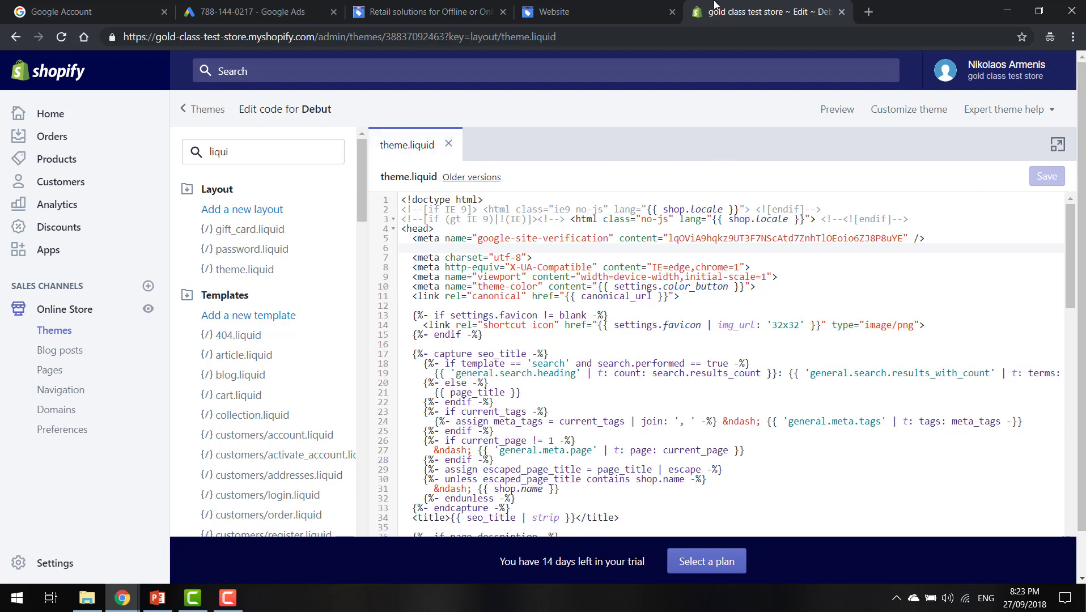
left_click(566, 12)
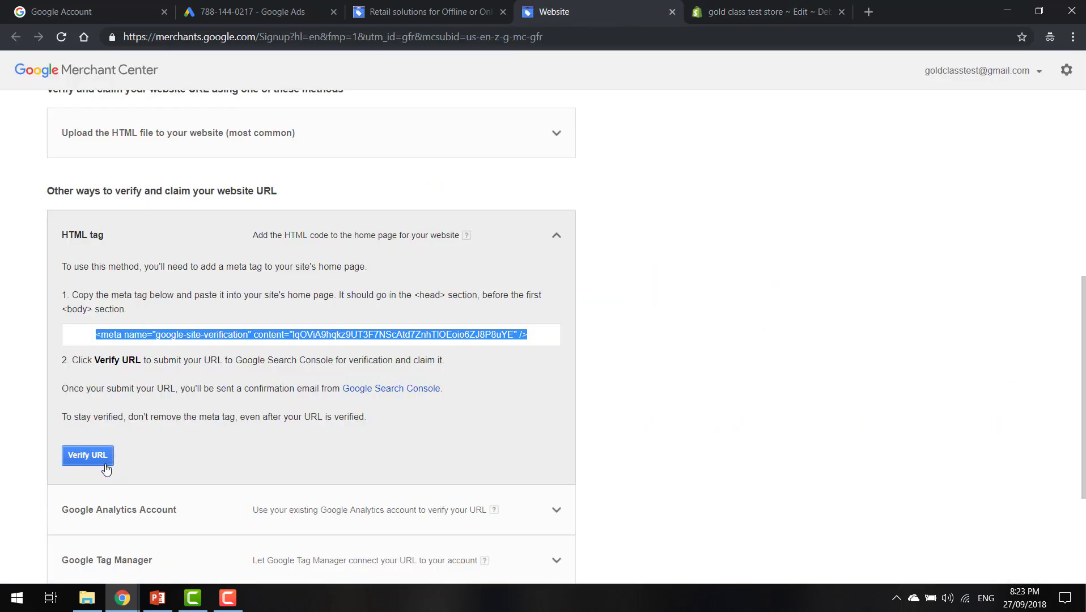
left_click(95, 460)
left_click(228, 598)
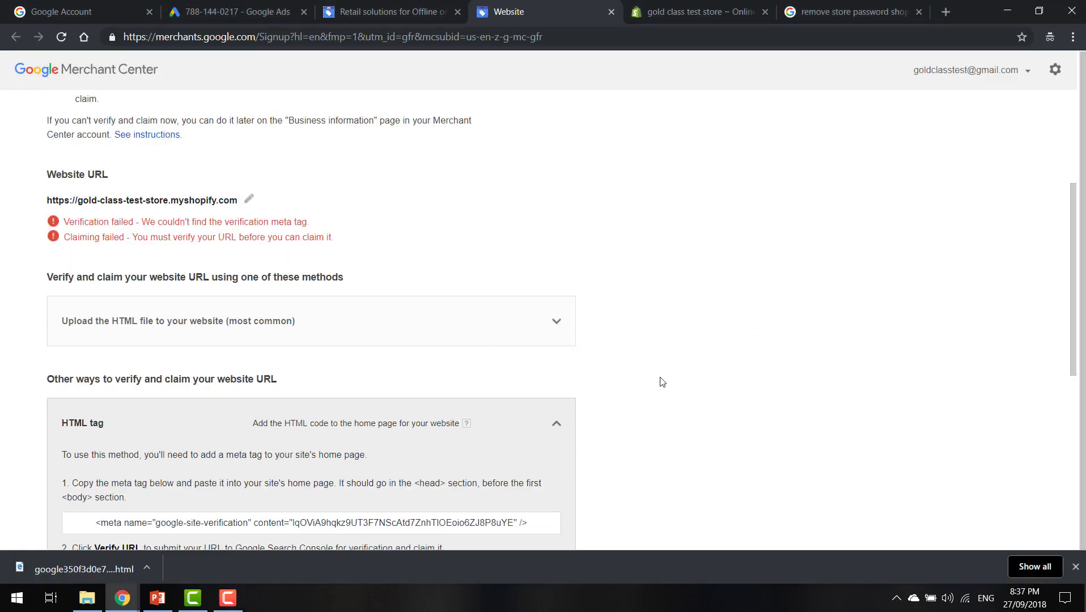
- Verify and claim the store's website URL with the HTML tag method and finish the Merchant Center sign-up
scroll(776, 333, "down", 2)
scroll(777, 333, "down", 2)
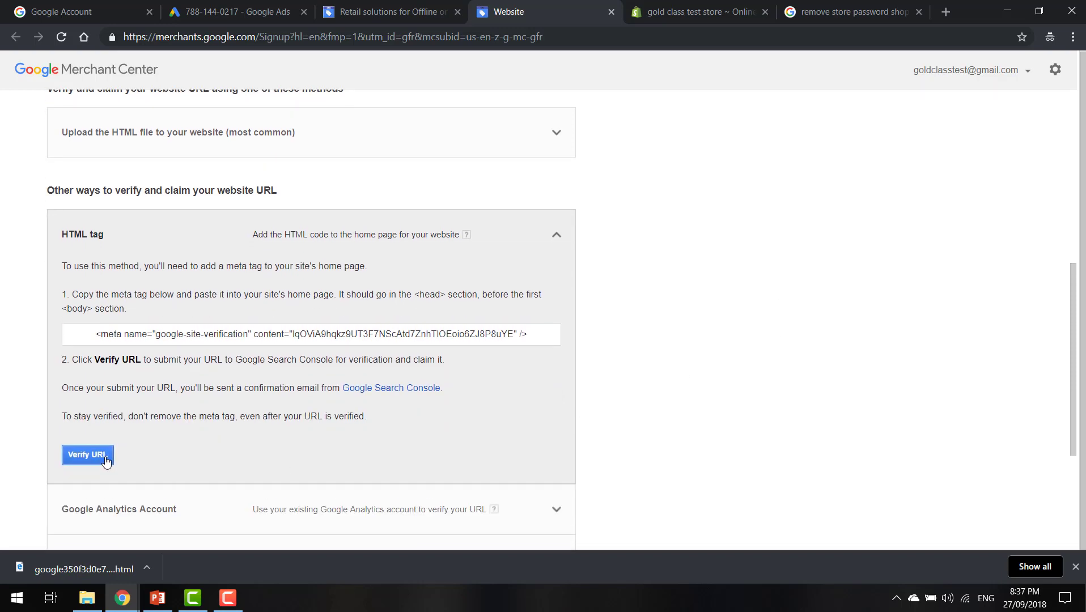
left_click(106, 459)
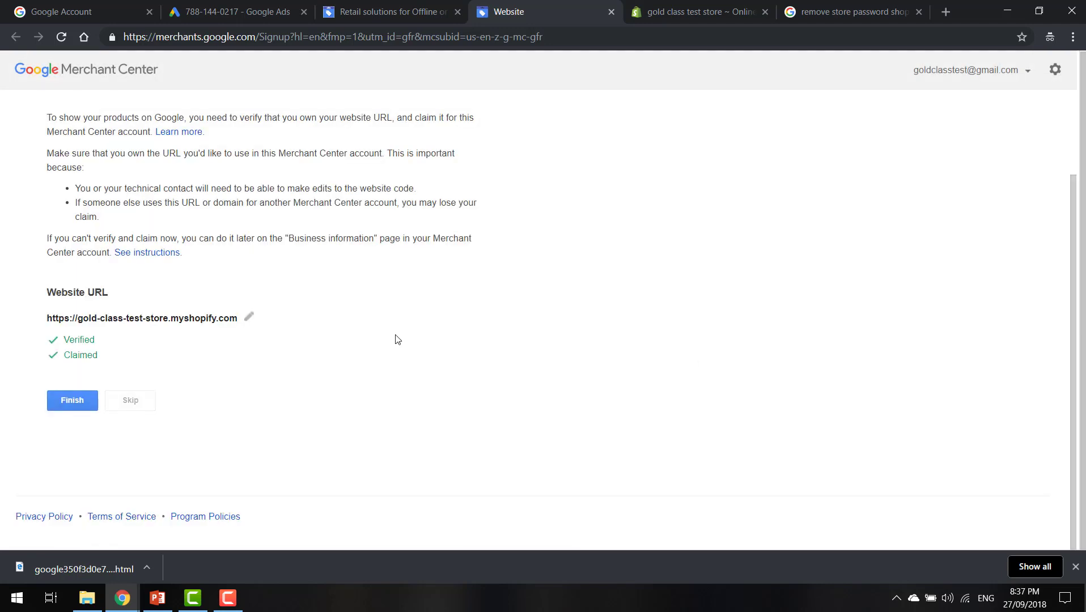
left_click(79, 405)
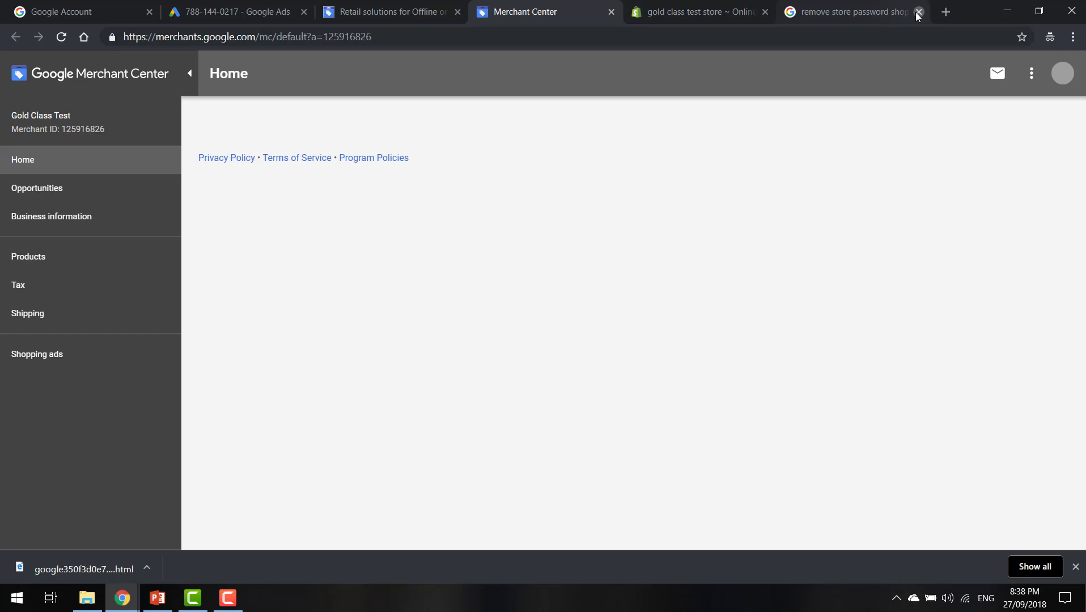
left_click(918, 12)
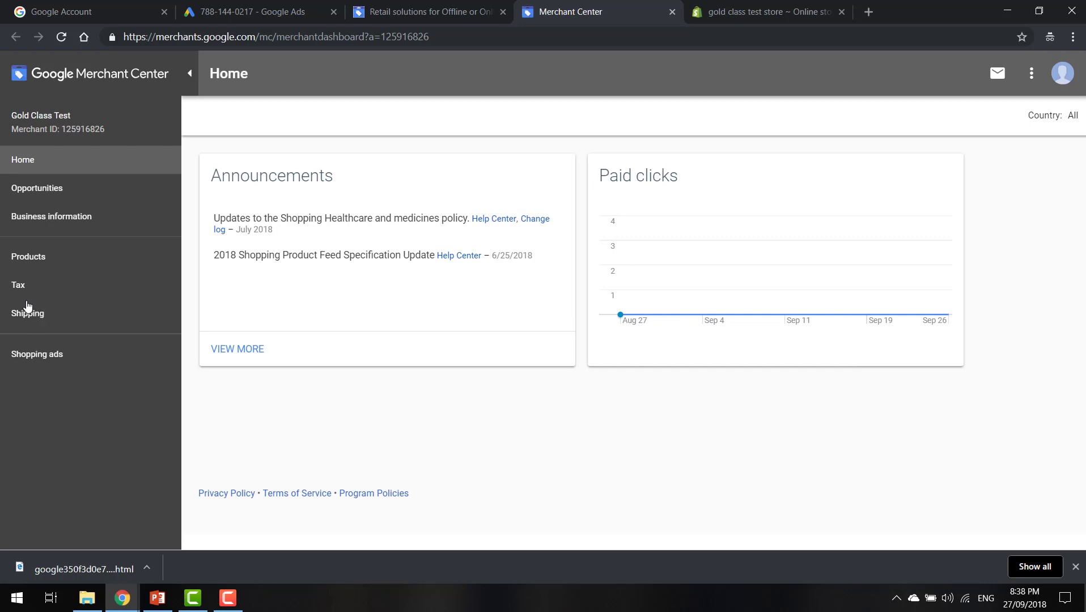
- Review the Business information, Shipping and Products sections of the Merchant Center account
left_click(26, 226)
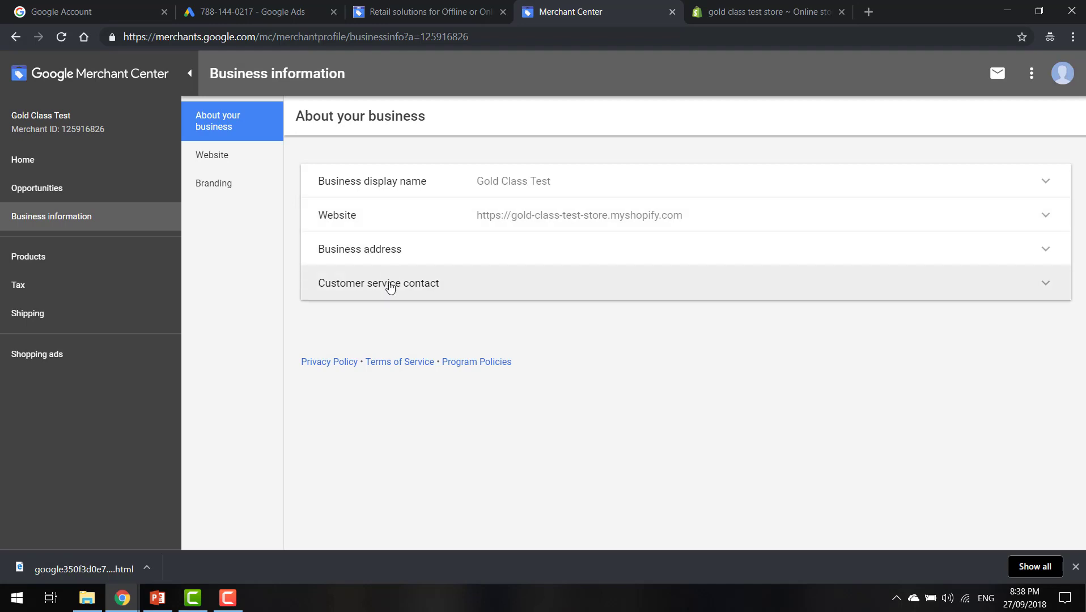
left_click(126, 315)
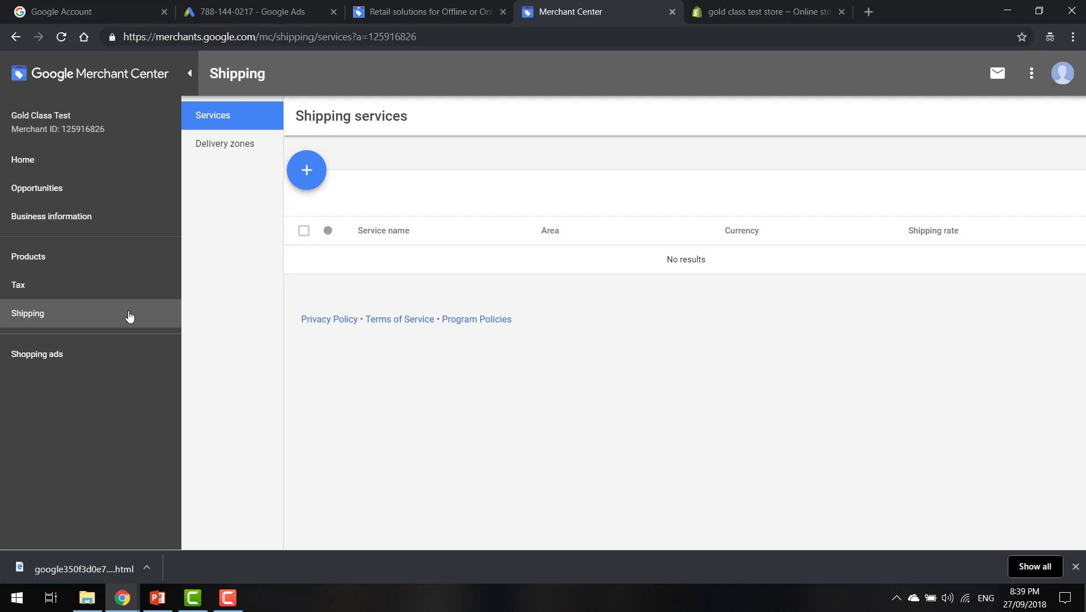
left_click(119, 255)
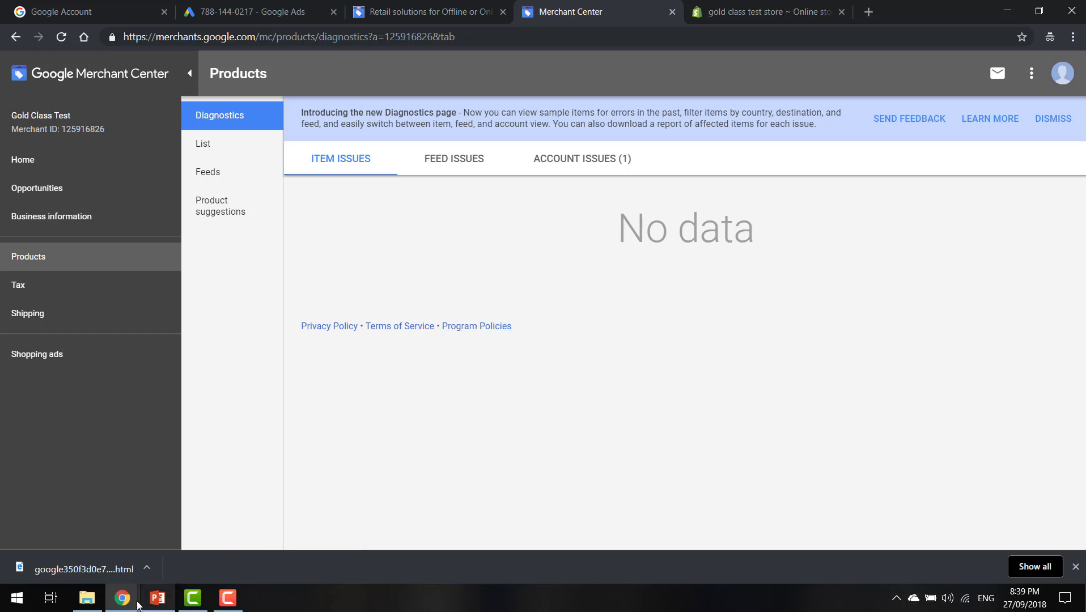
- Switch to PowerPoint and read the Essential Accounts To Start slide about linking Merchant Centre with Adwords
left_click(158, 597)
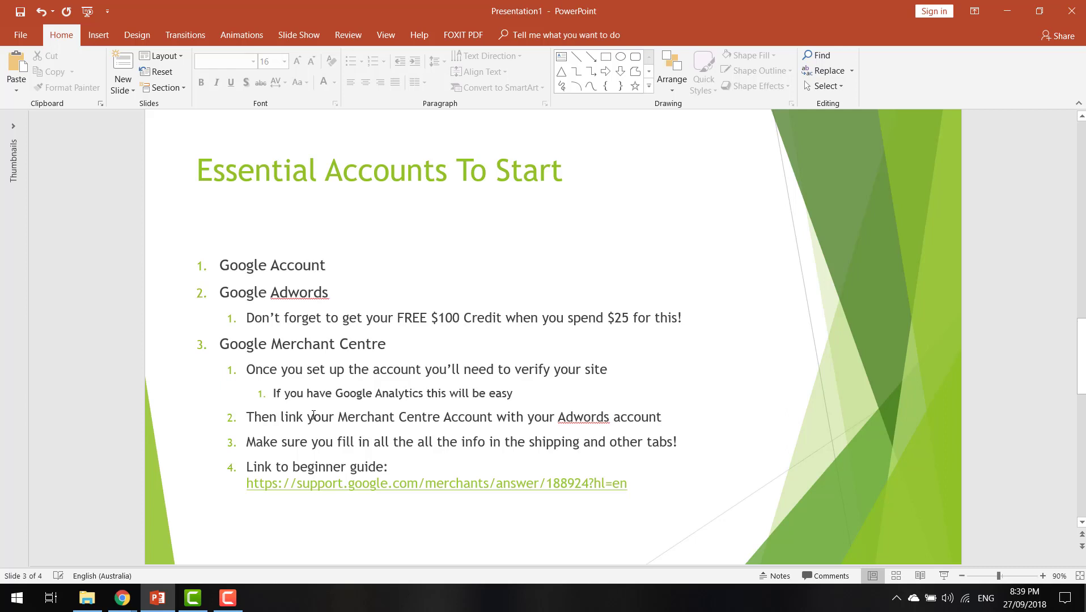
left_click(237, 607)
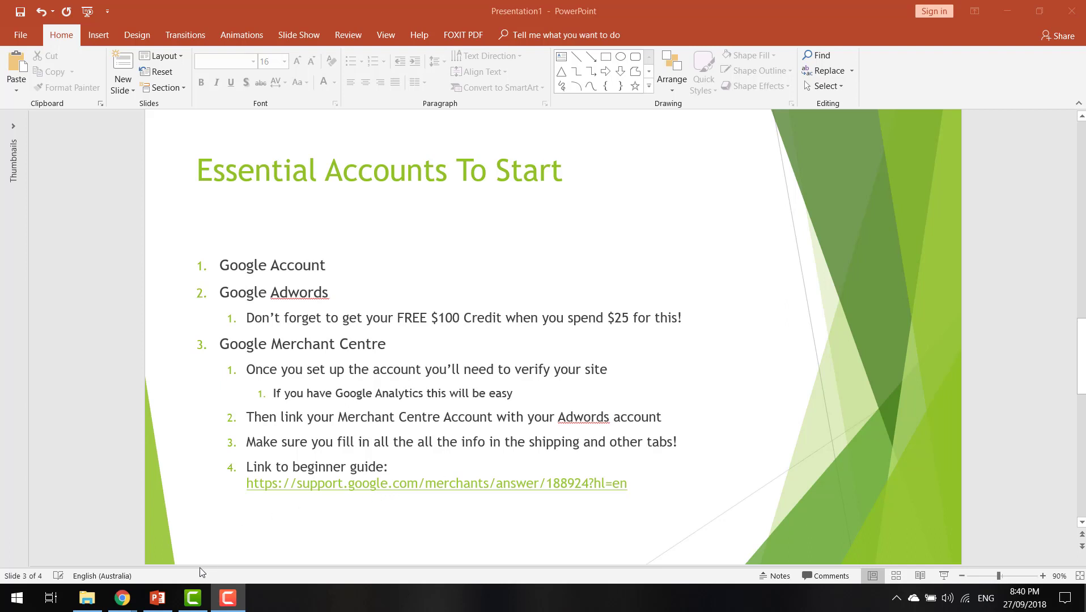
- Return to Merchant Center in Chrome and open the account linking settings for Google Ads, reopening them a second time
mouse_move(128, 605)
left_click(215, 563)
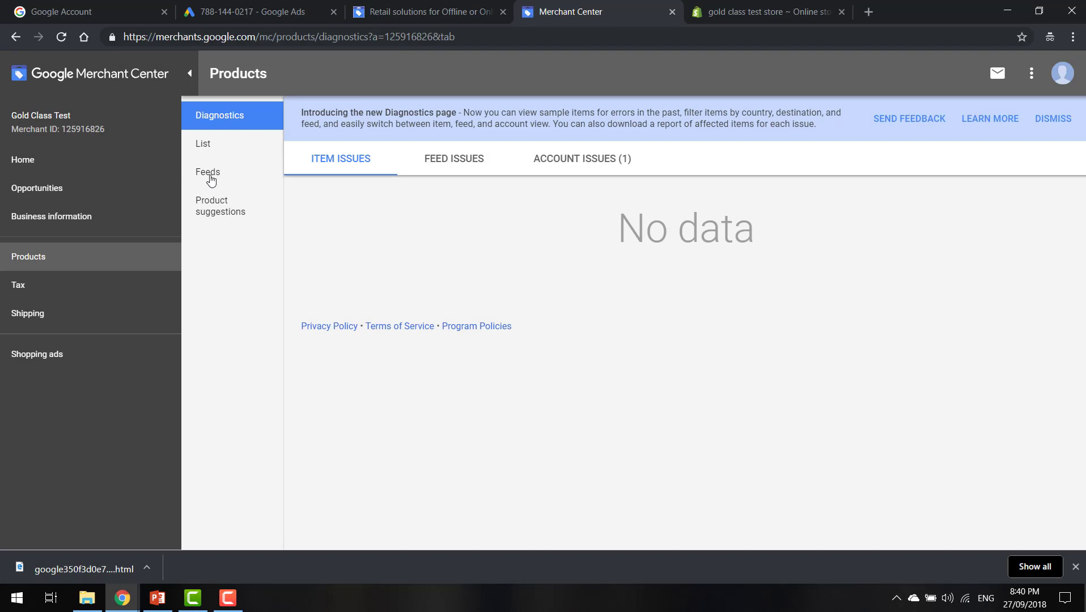
left_click(1031, 74)
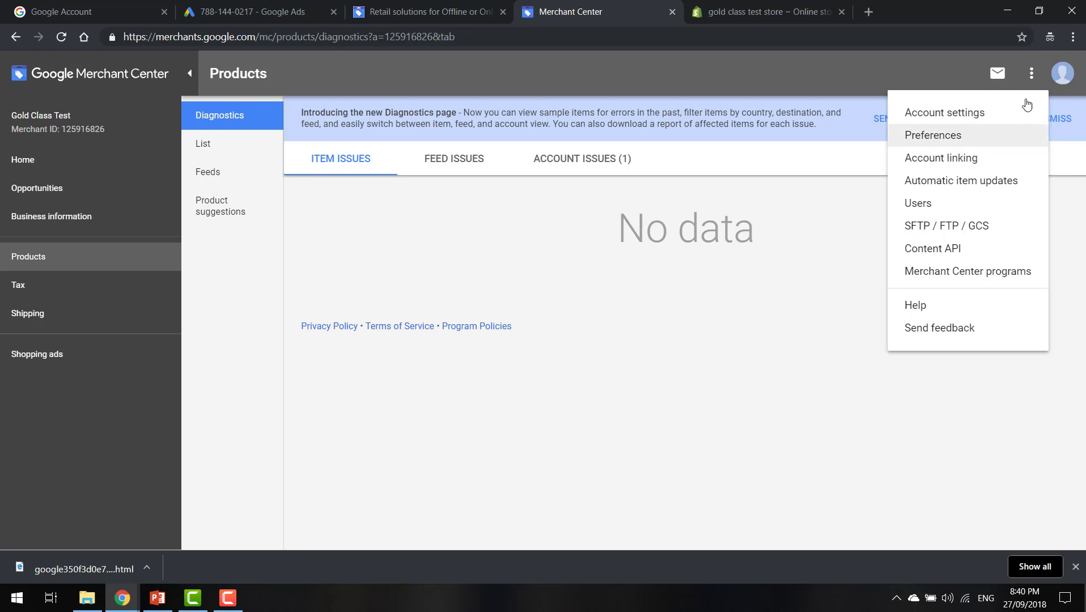
left_click(980, 161)
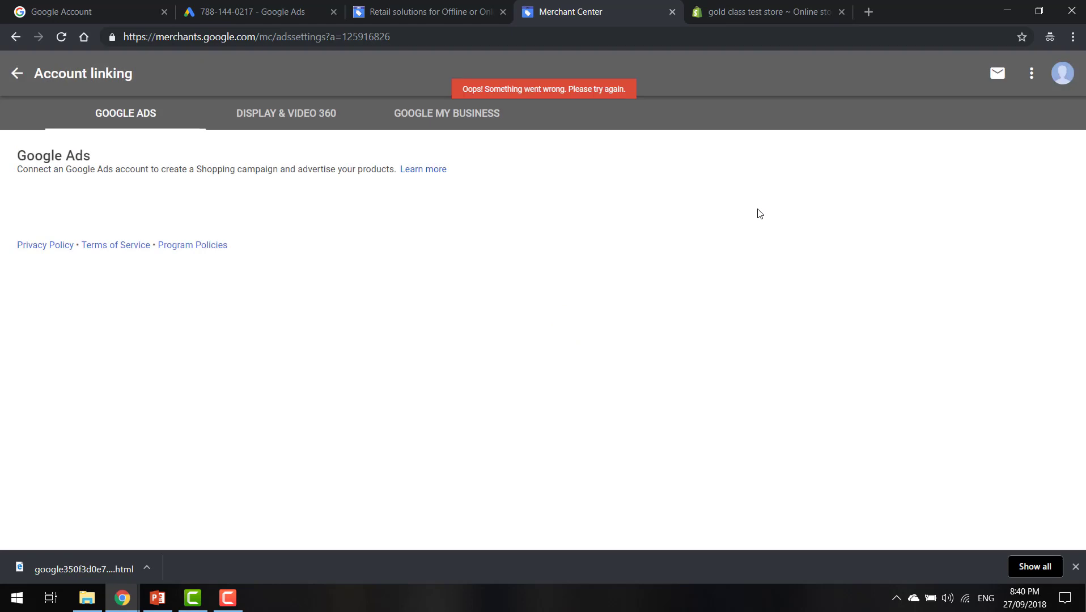
left_click(1032, 73)
left_click(997, 162)
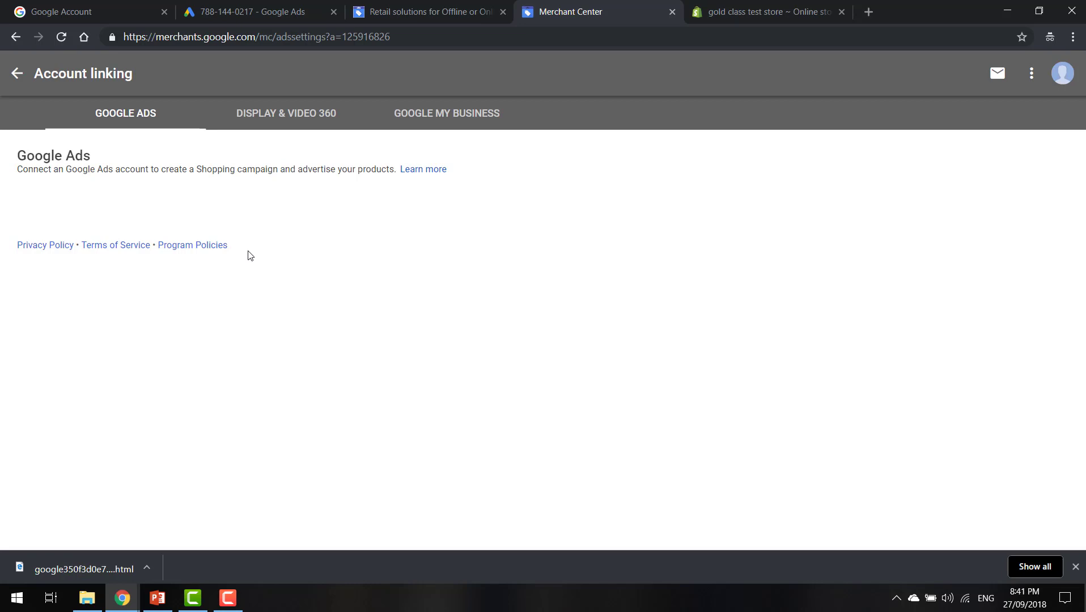
left_click(227, 598)
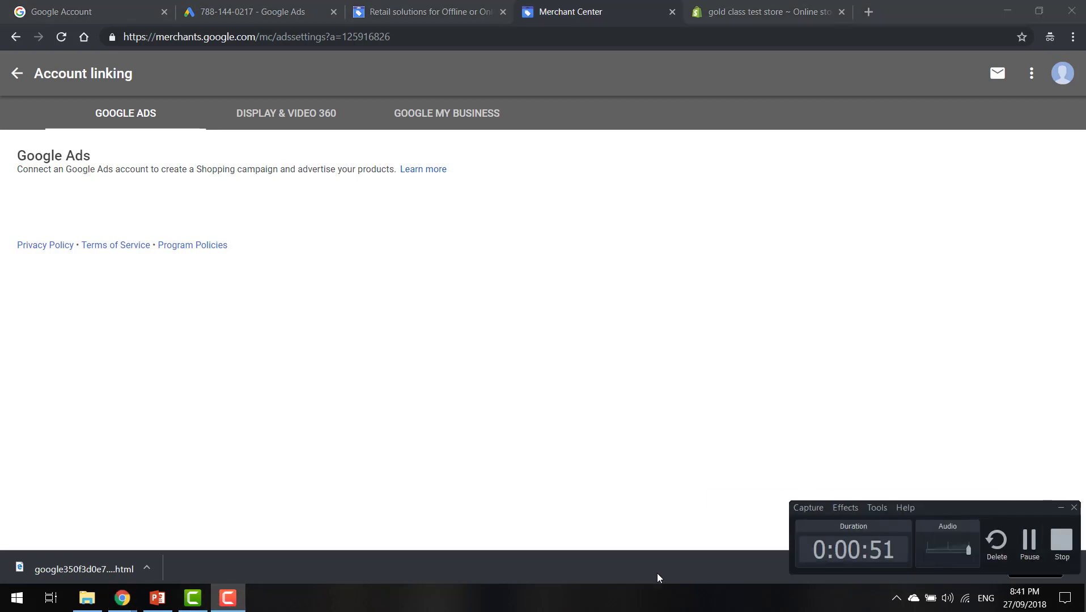
left_click(1029, 543)
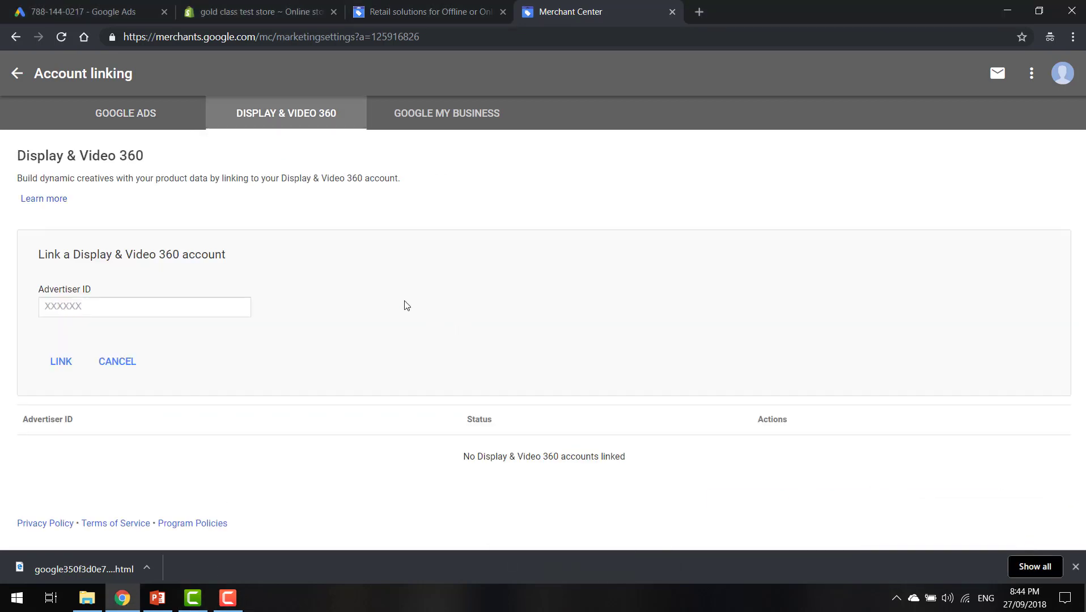
- Examine the Google Ads and Display & Video 360 account linking pages, including the Advertiser ID field for linking an account
left_click(124, 116)
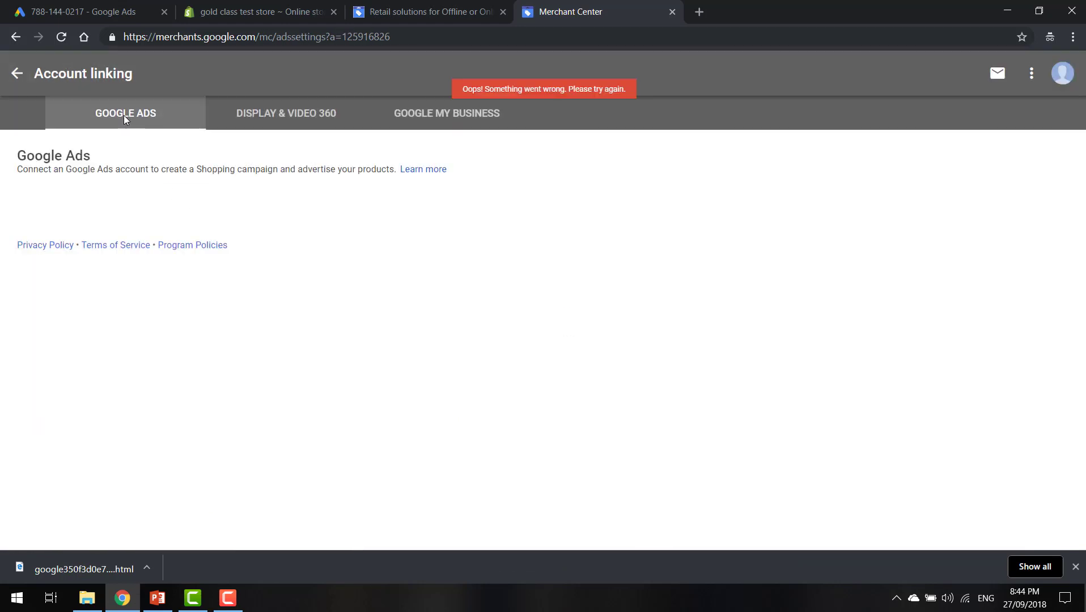
left_click(275, 119)
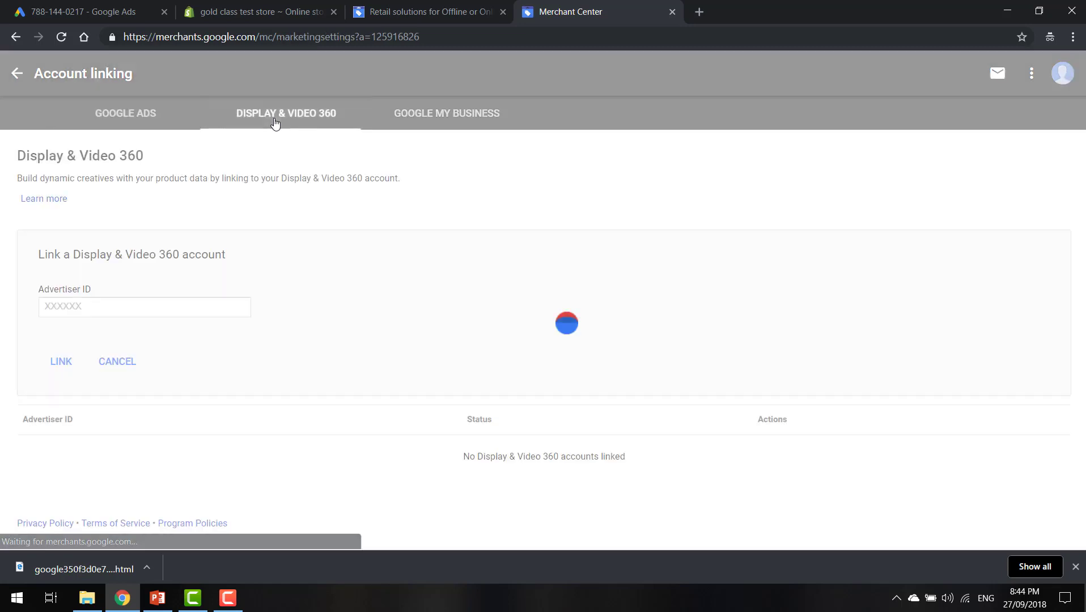
left_click(90, 317)
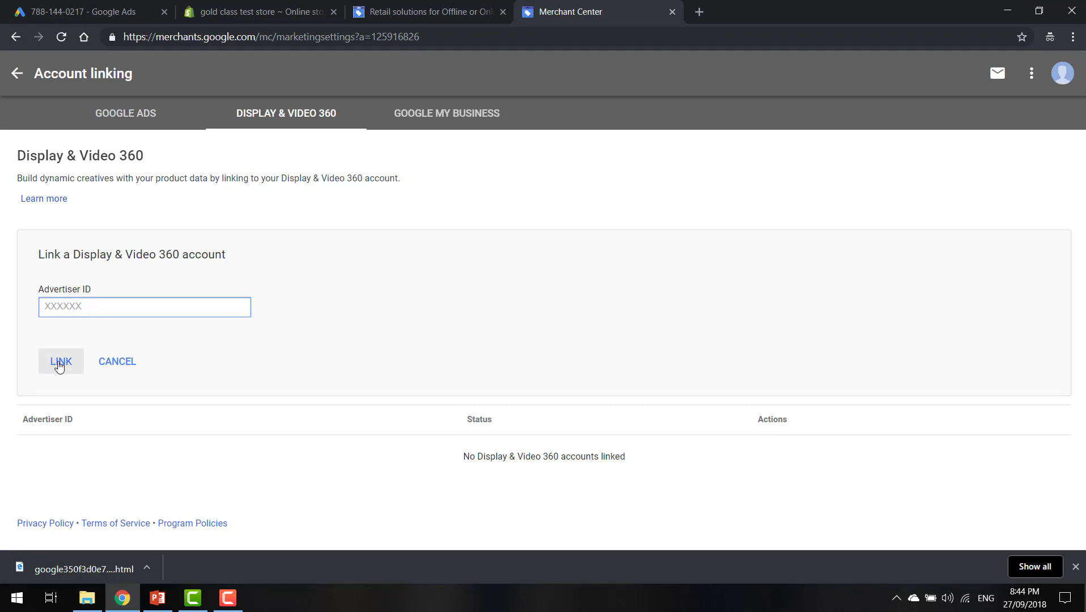
left_click(228, 598)
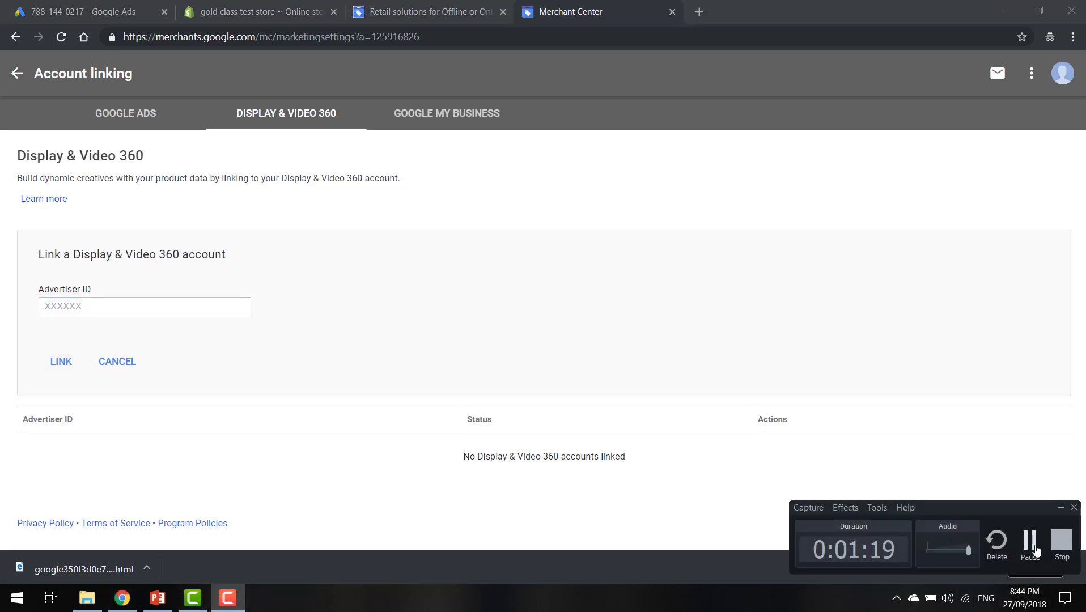
left_click(1029, 541)
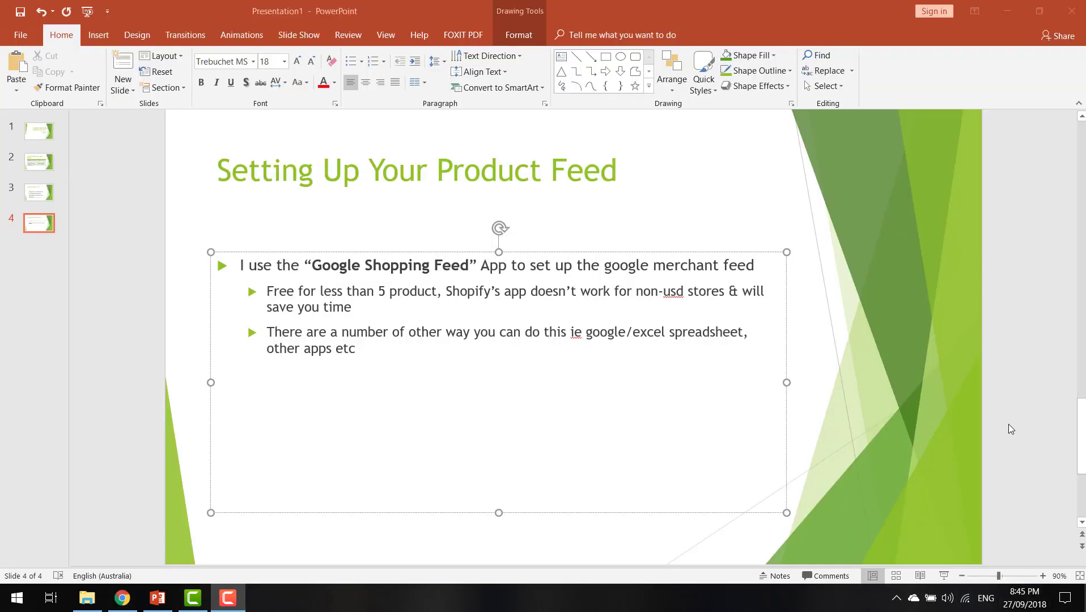
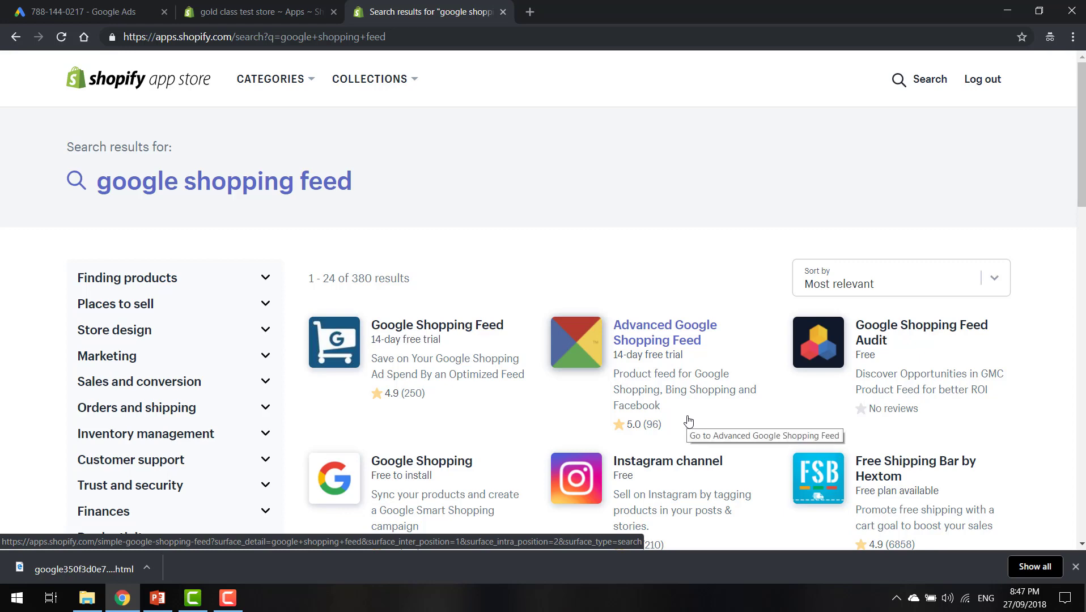
- Open the Google Shopping Feed app listing by Simprosys InfoMedia and examine its features, pricing plans and reviews
left_click(478, 332)
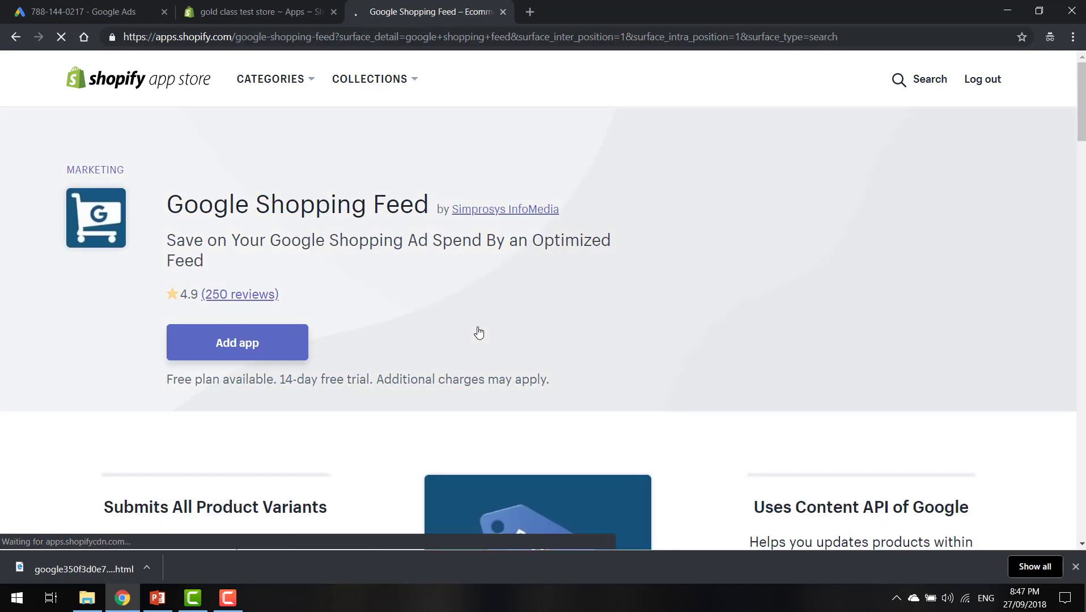
scroll(479, 331, "down", 7)
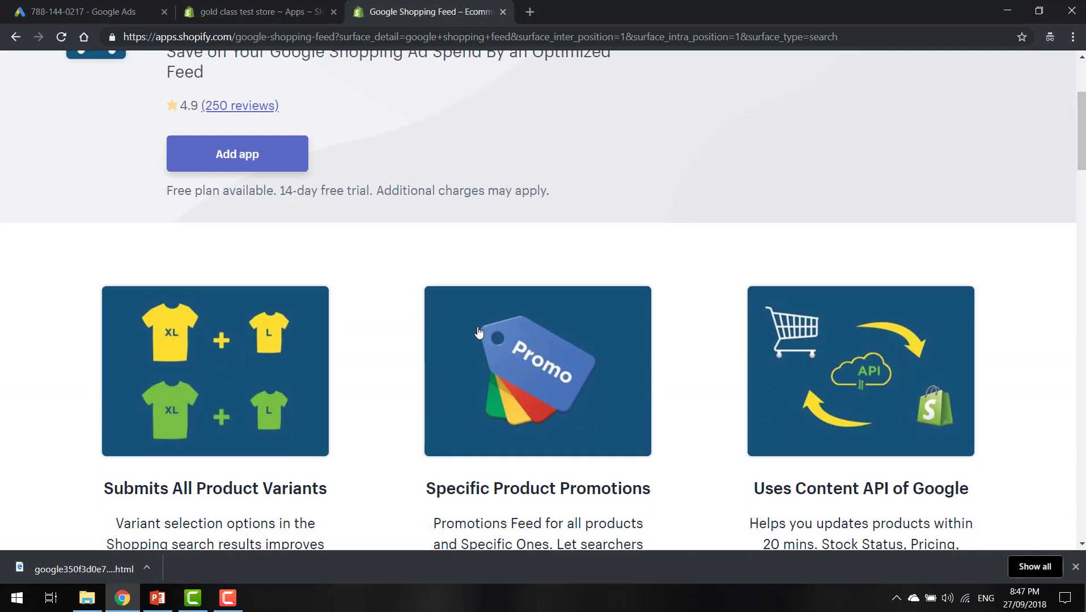
scroll(479, 332, "down", 12)
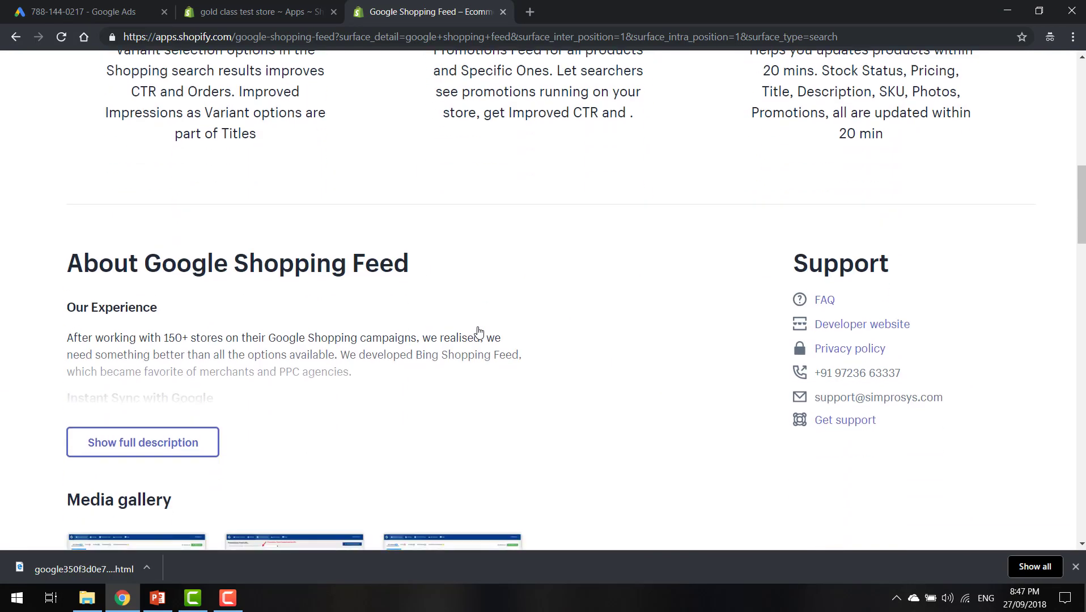
scroll(479, 332, "down", 3)
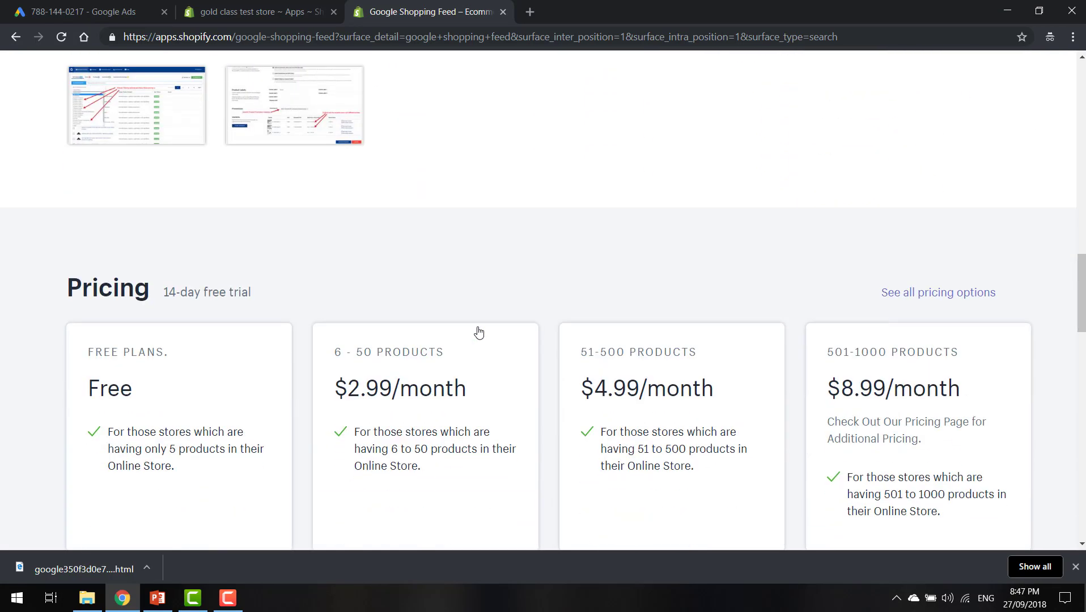
scroll(479, 333, "down", 11)
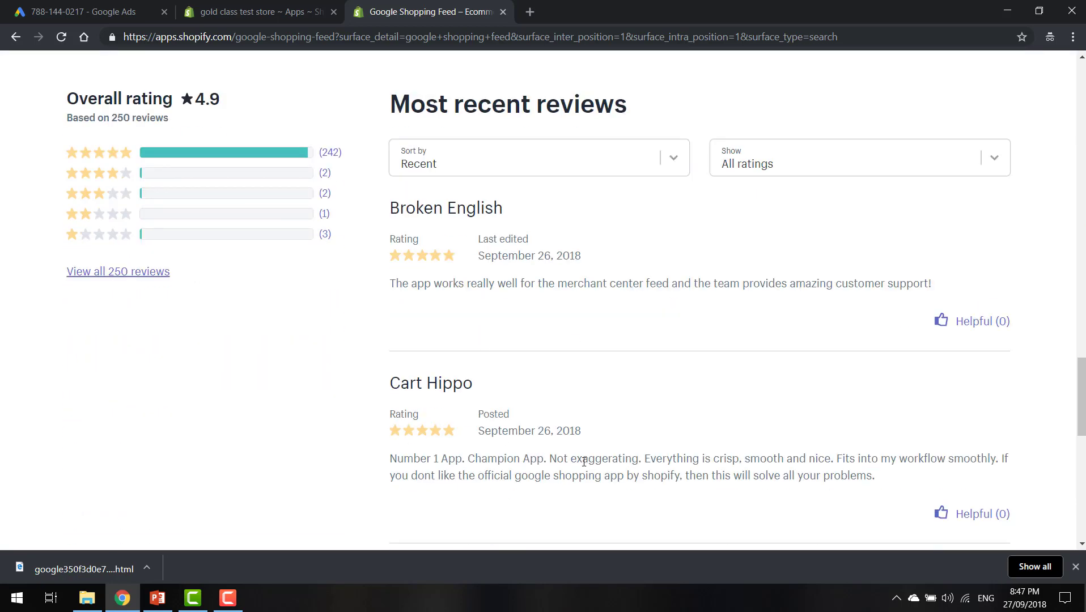
scroll(581, 462, "down", 3)
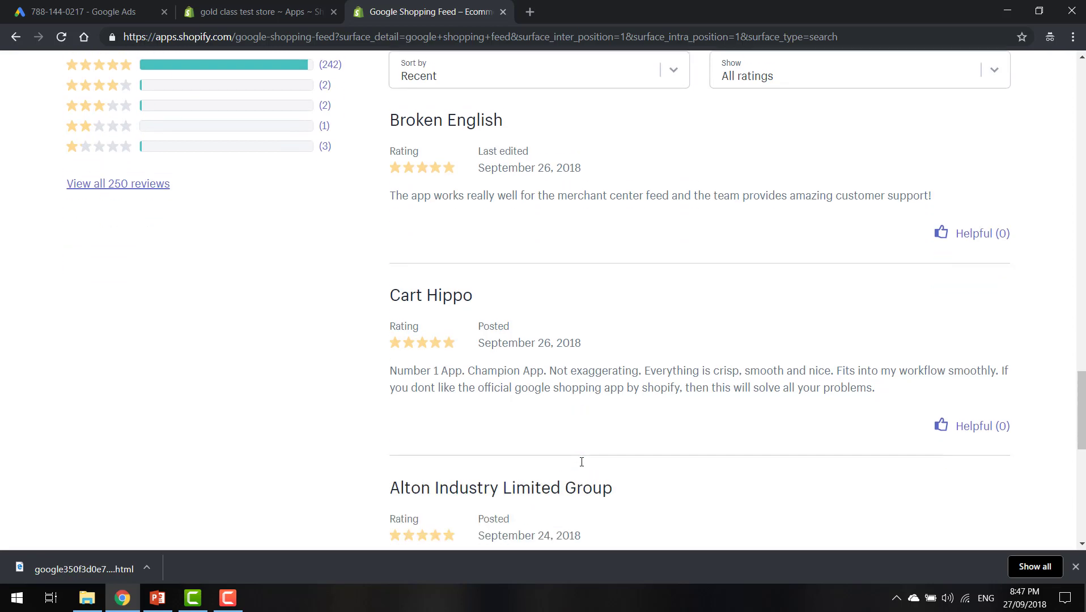
scroll(581, 465, "down", 2)
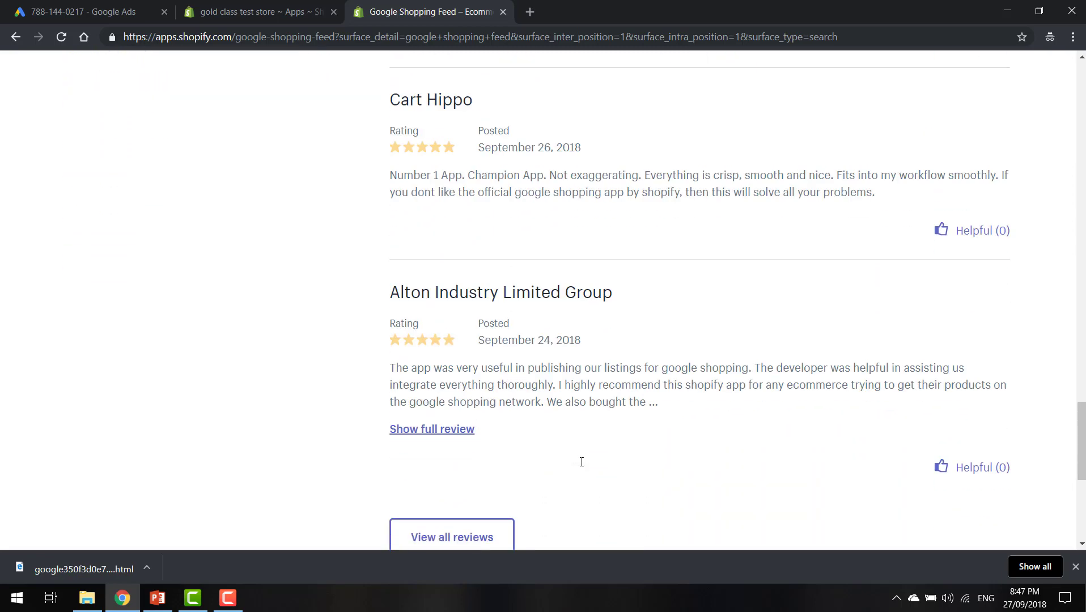
scroll(581, 463, "down", 5)
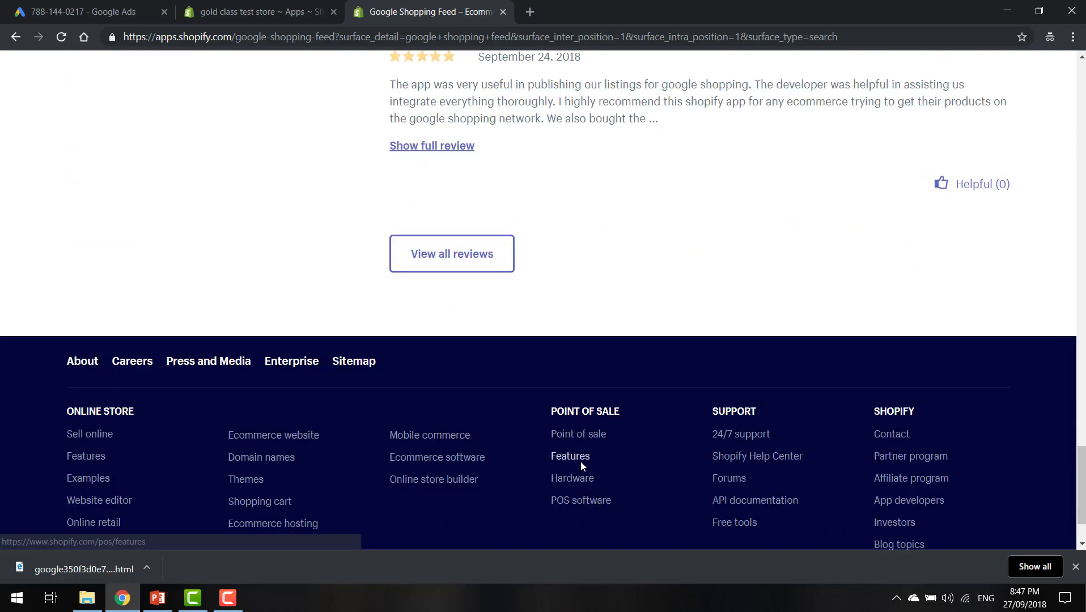
scroll(580, 465, "up", 6)
scroll(581, 465, "down", 3)
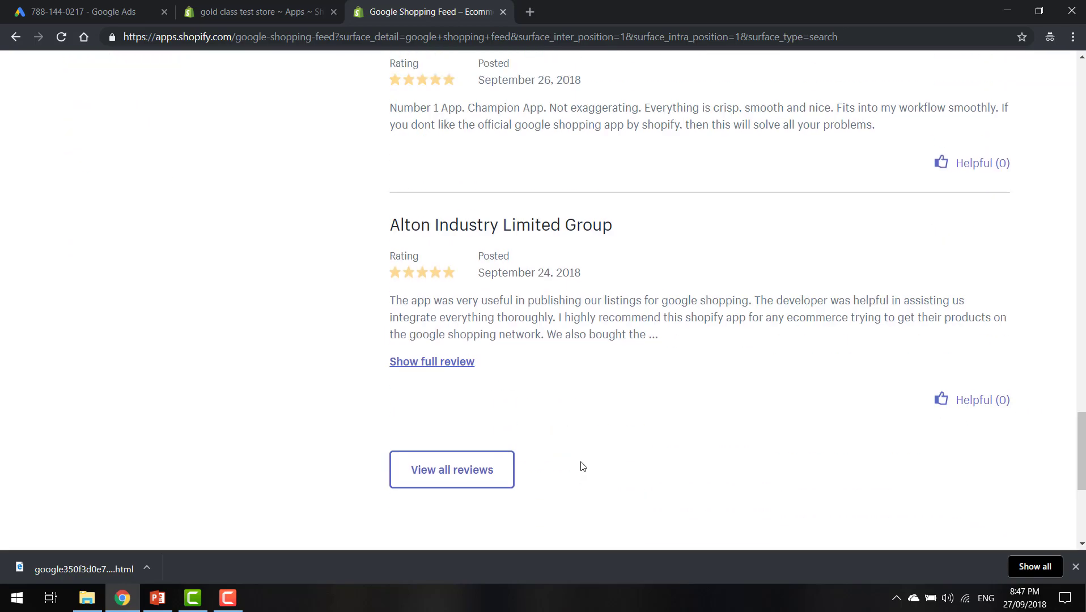
scroll(581, 464, "up", 9)
scroll(581, 465, "up", 3)
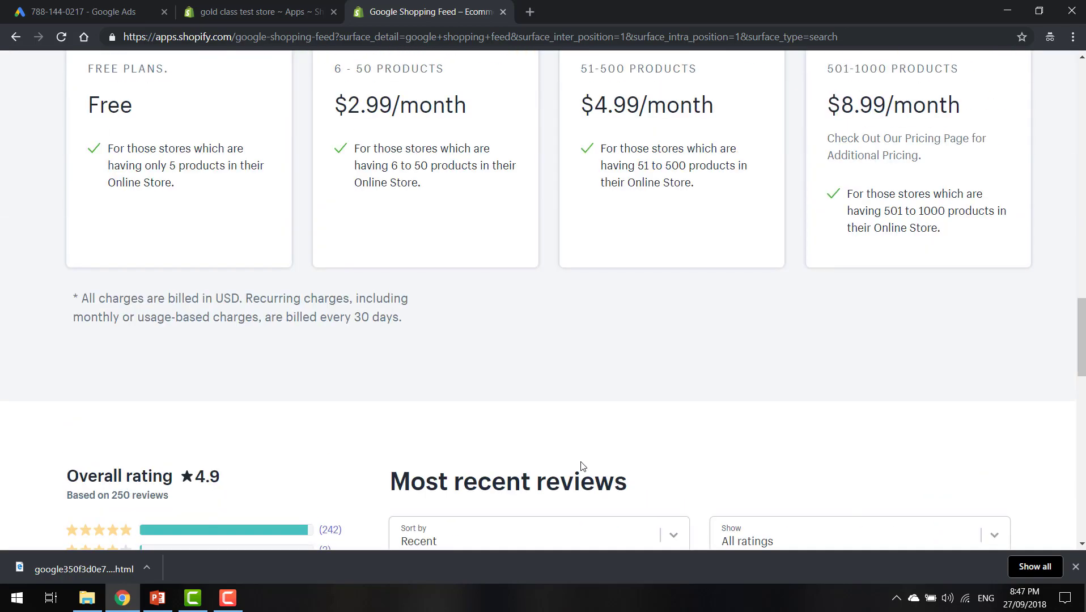
scroll(581, 466, "up", 3)
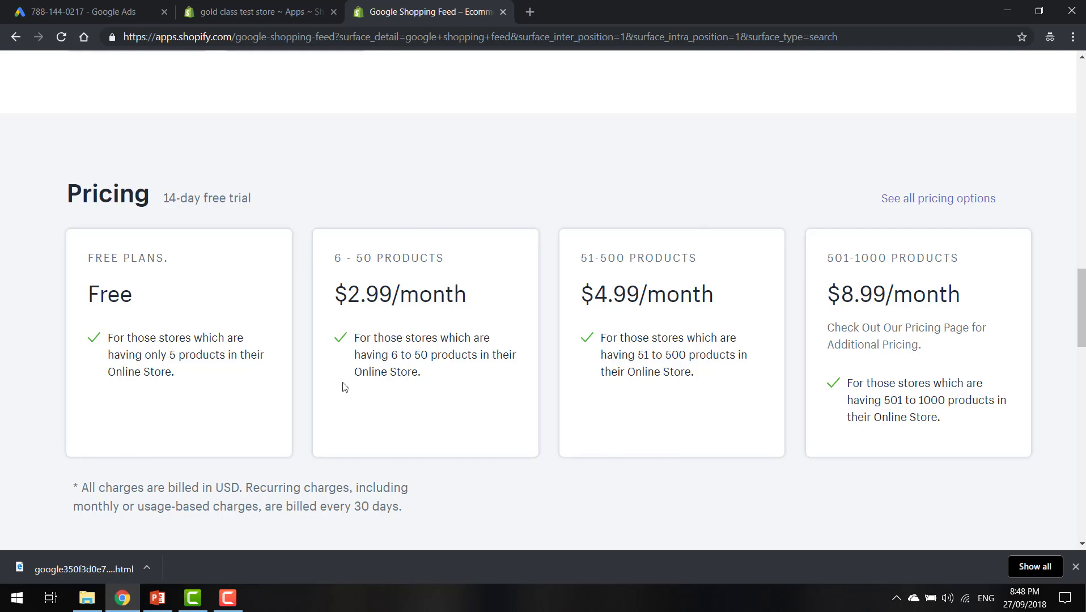
scroll(344, 387, "up", 10)
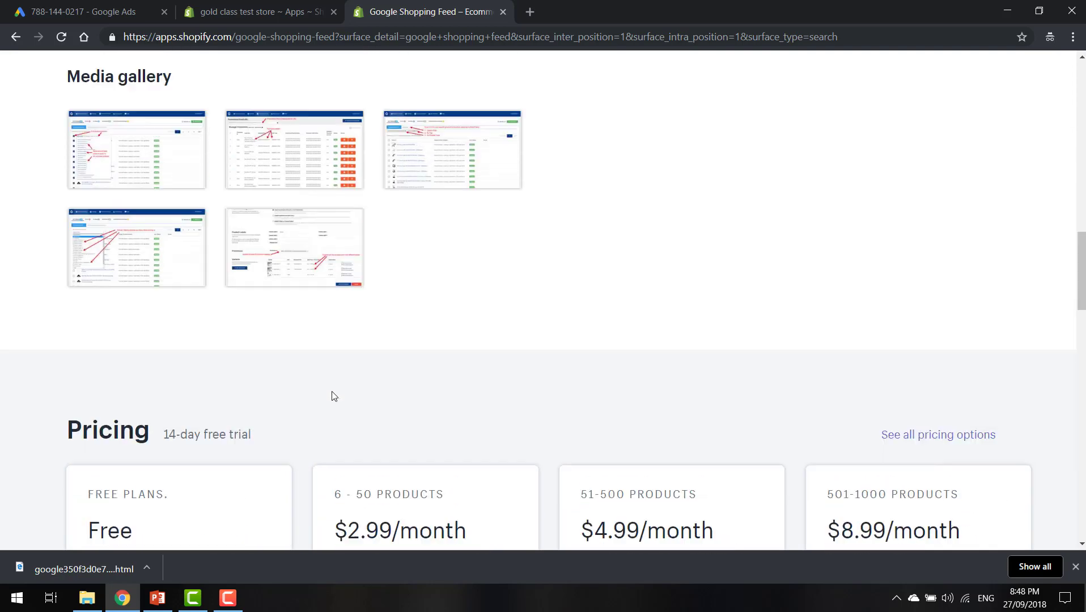
scroll(333, 400, "up", 6)
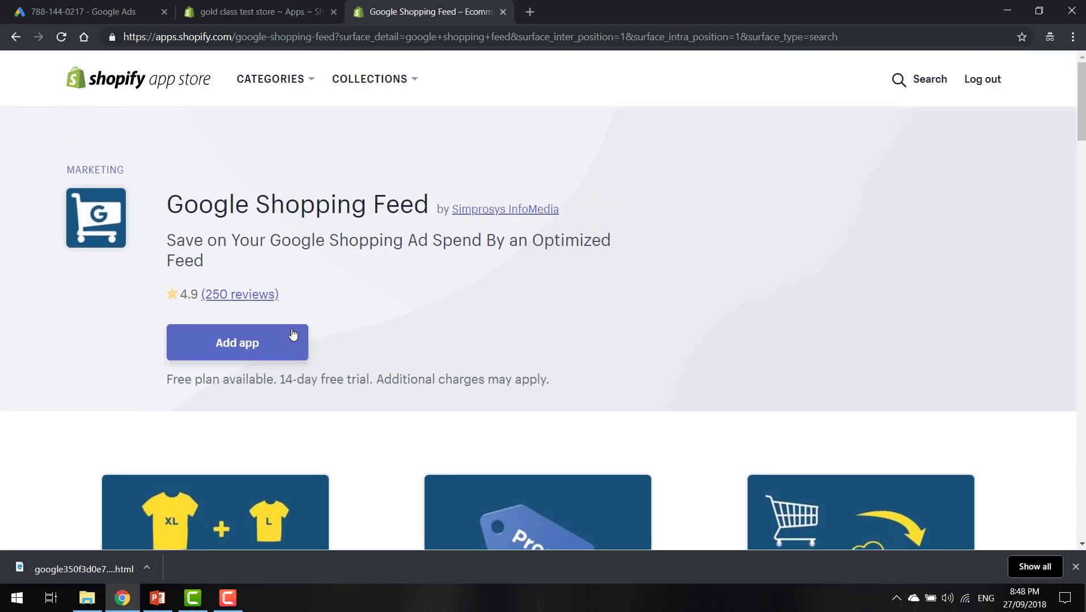
- Install the Google Shopping Feed app on the store and authorise its access to the Google account
left_click(268, 341)
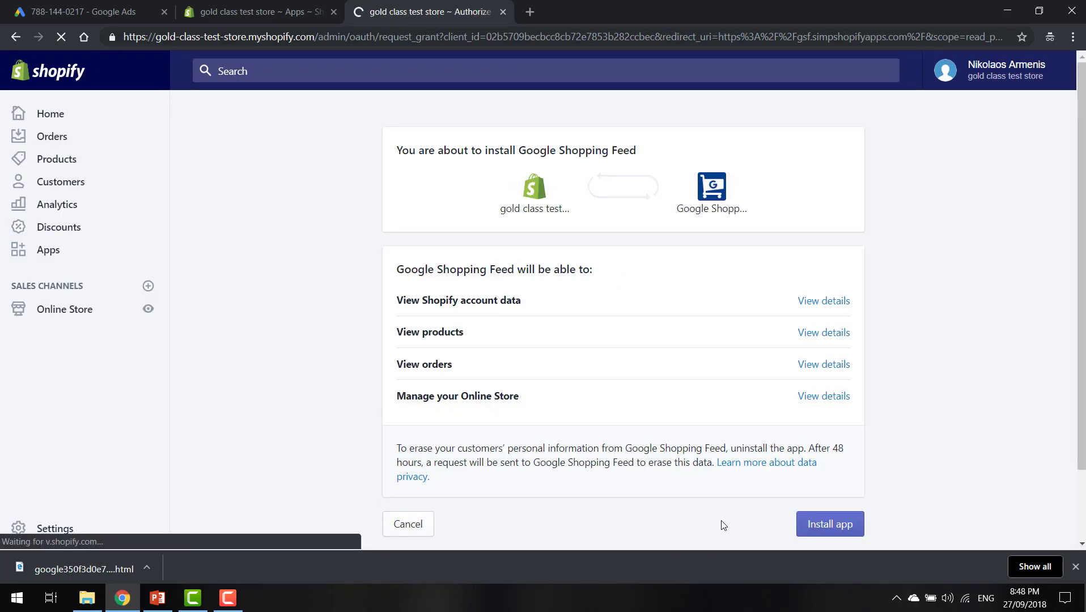
left_click(823, 528)
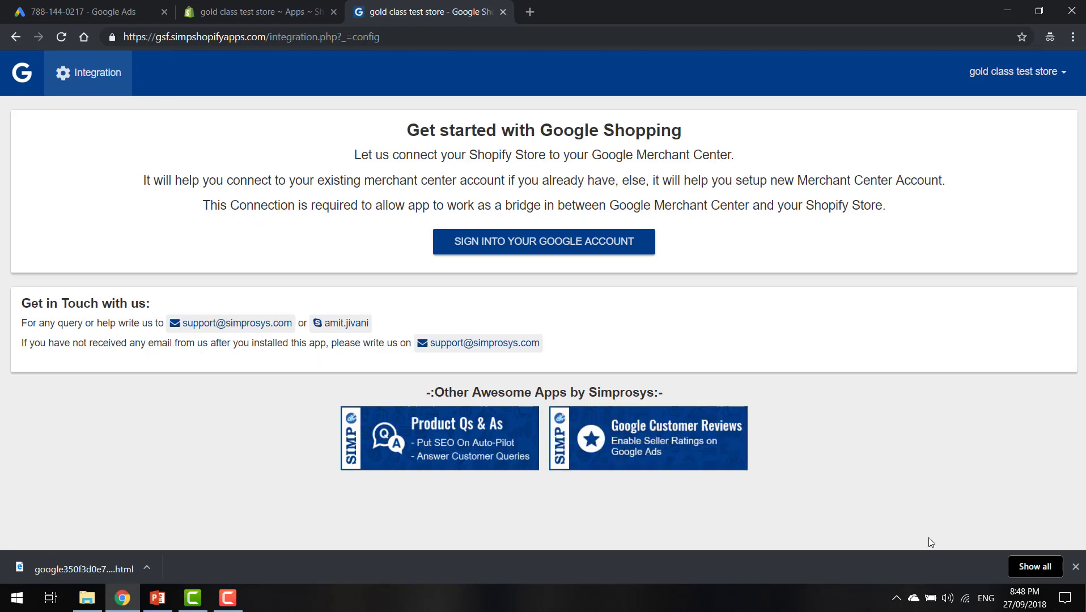
left_click(538, 248)
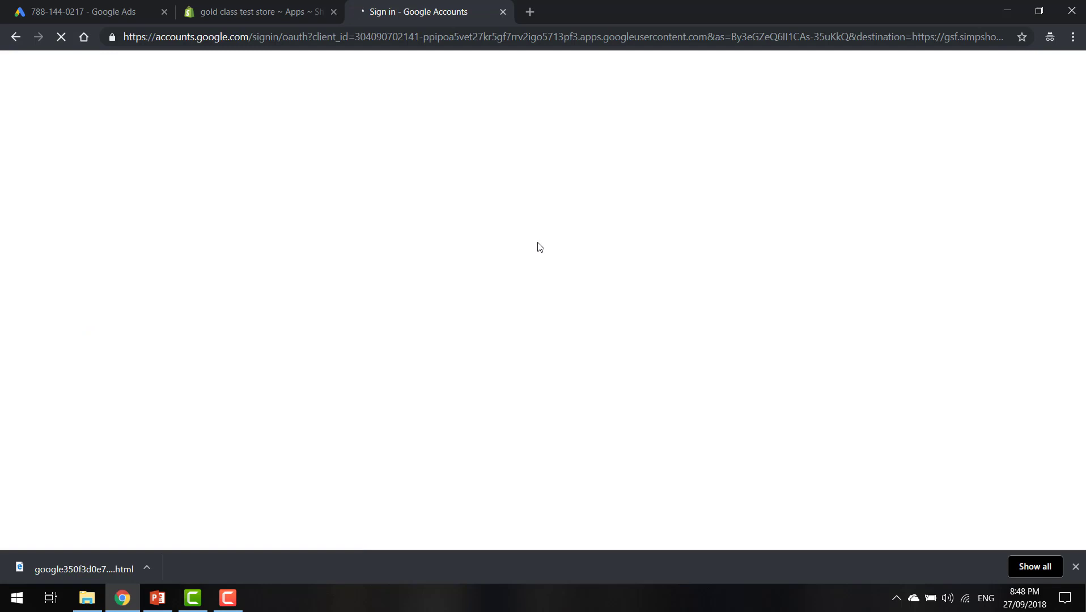
left_click(525, 272)
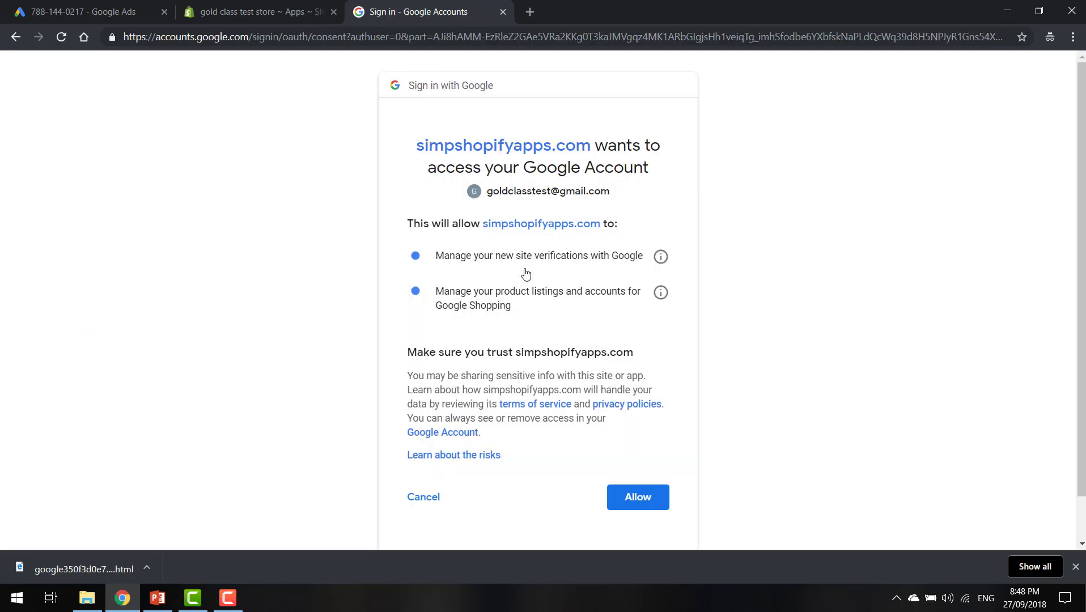
left_click(642, 507)
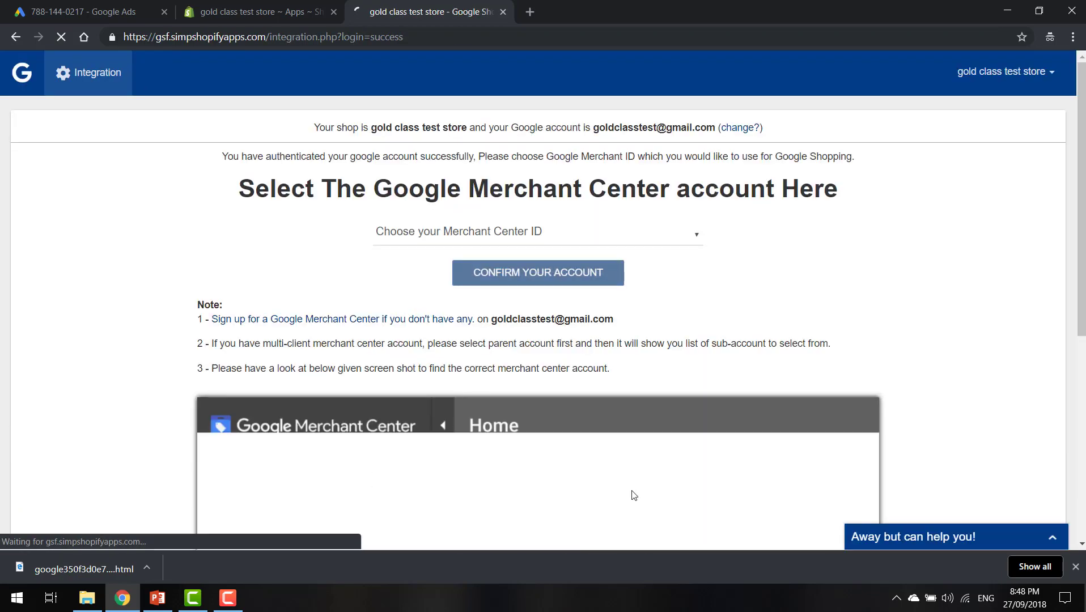
- Select the store's Merchant Center account in the feed app and confirm it
left_click(546, 236)
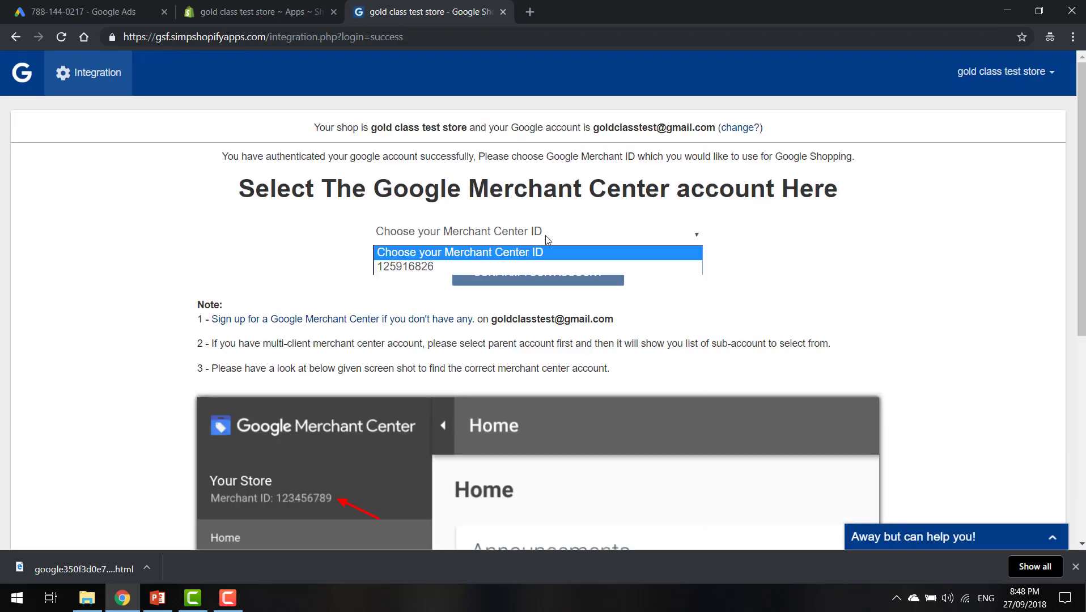
left_click(531, 265)
left_click(517, 276)
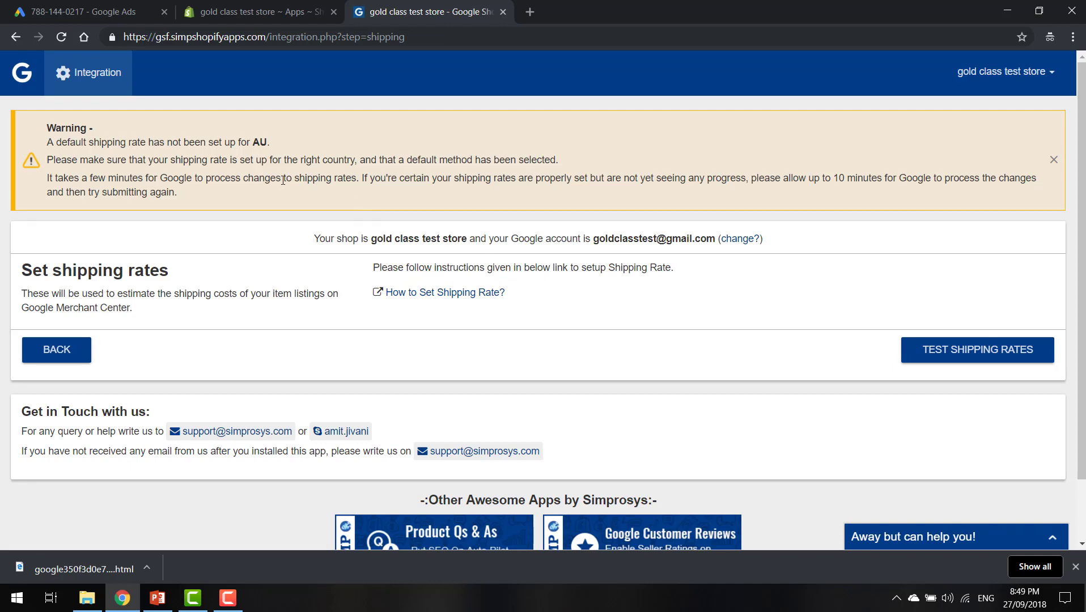
left_click(227, 598)
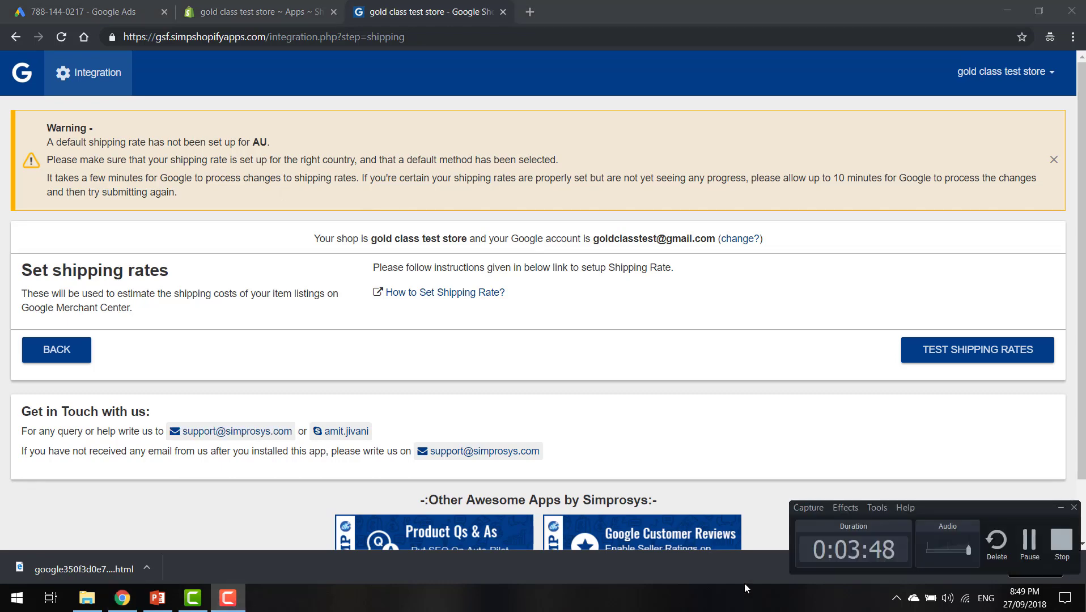
left_click(1031, 558)
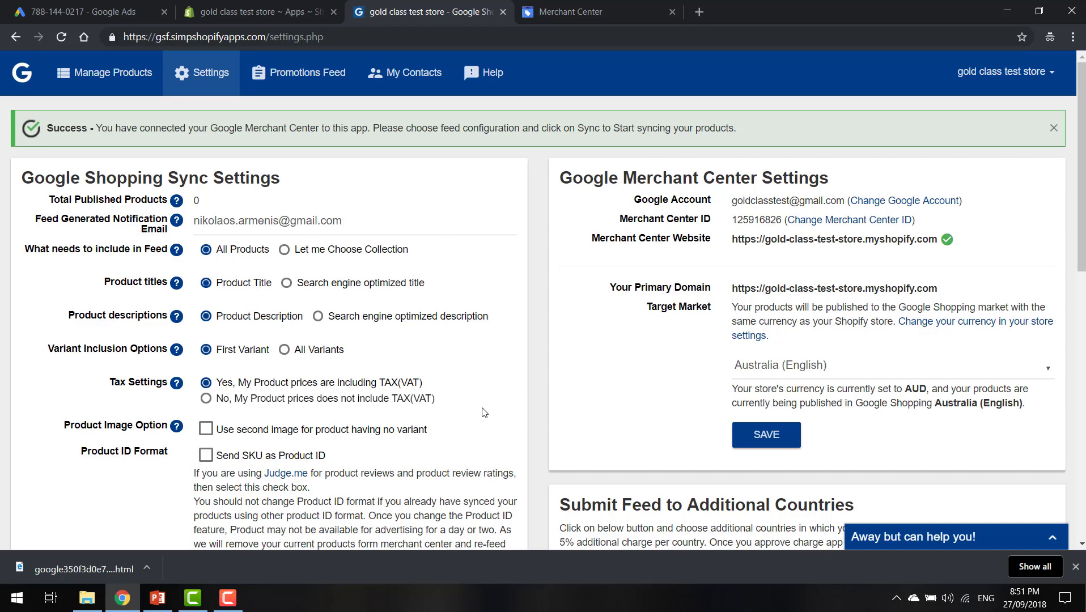
- Try limiting the feed to the Home page custom collection, and restore the feed content to All Products
scroll(483, 412, "down", 2)
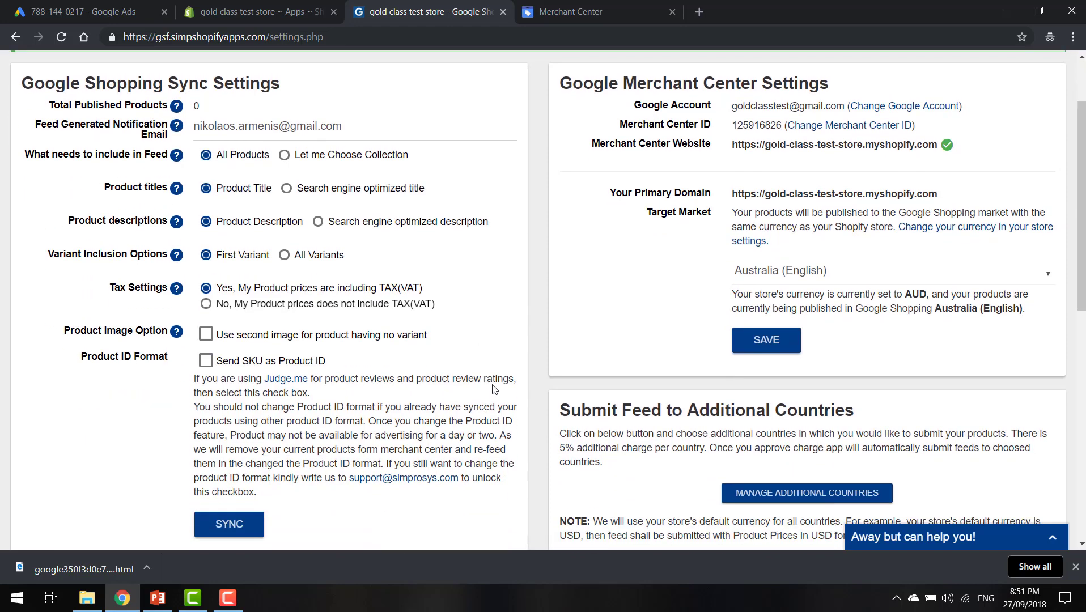
left_click(285, 156)
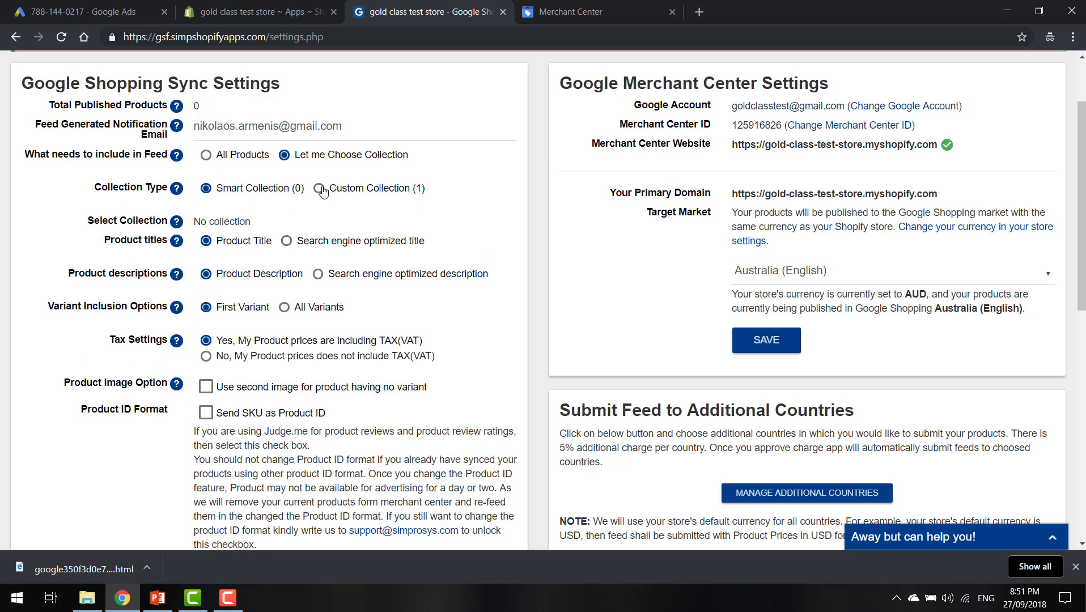
left_click(320, 189)
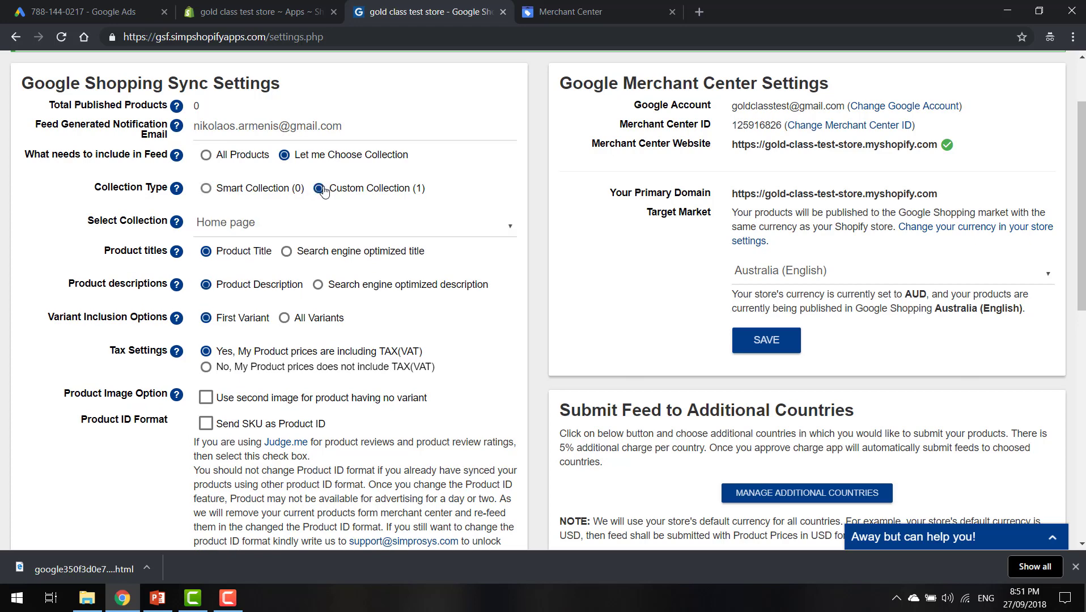
left_click(301, 230)
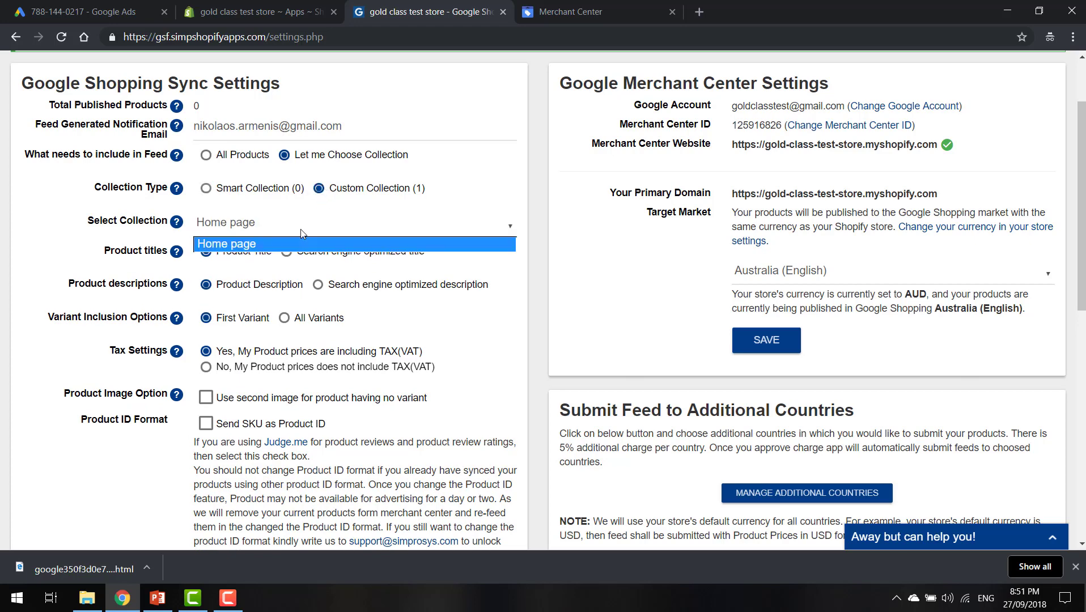
left_click(301, 230)
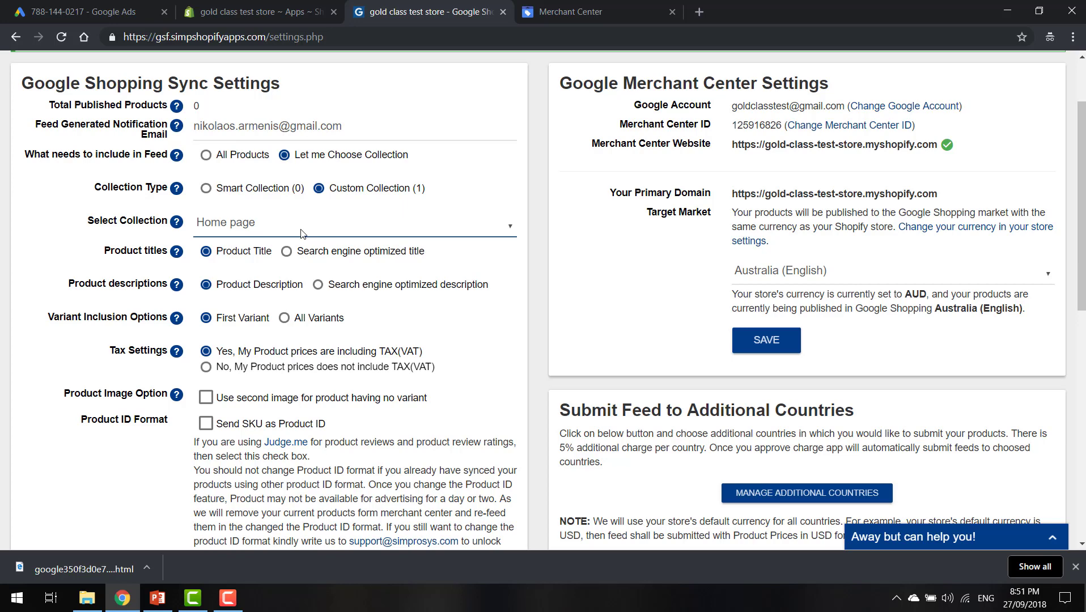
left_click(207, 158)
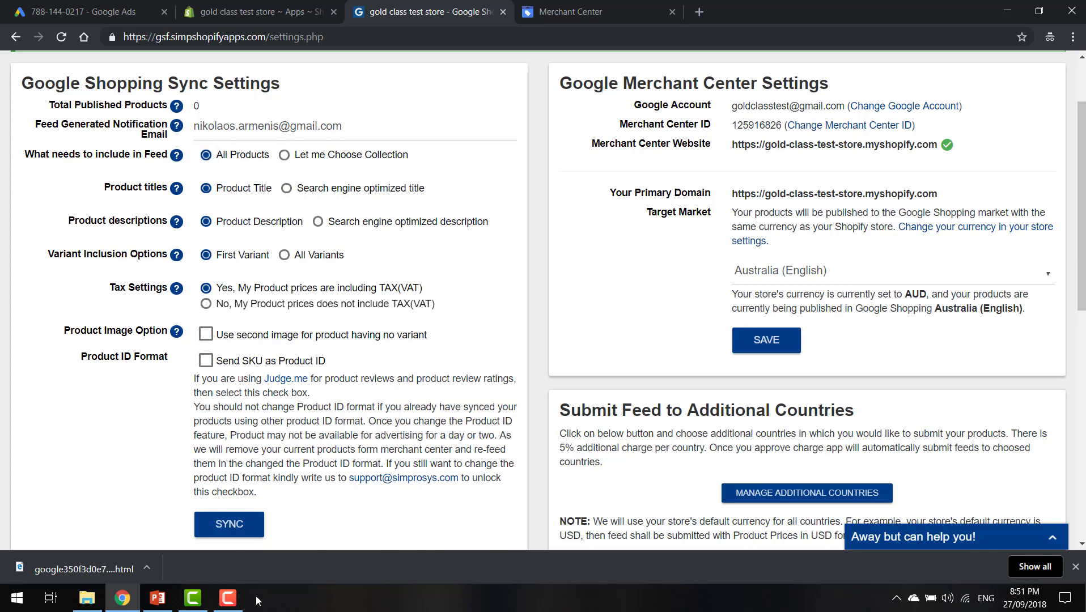
left_click(227, 598)
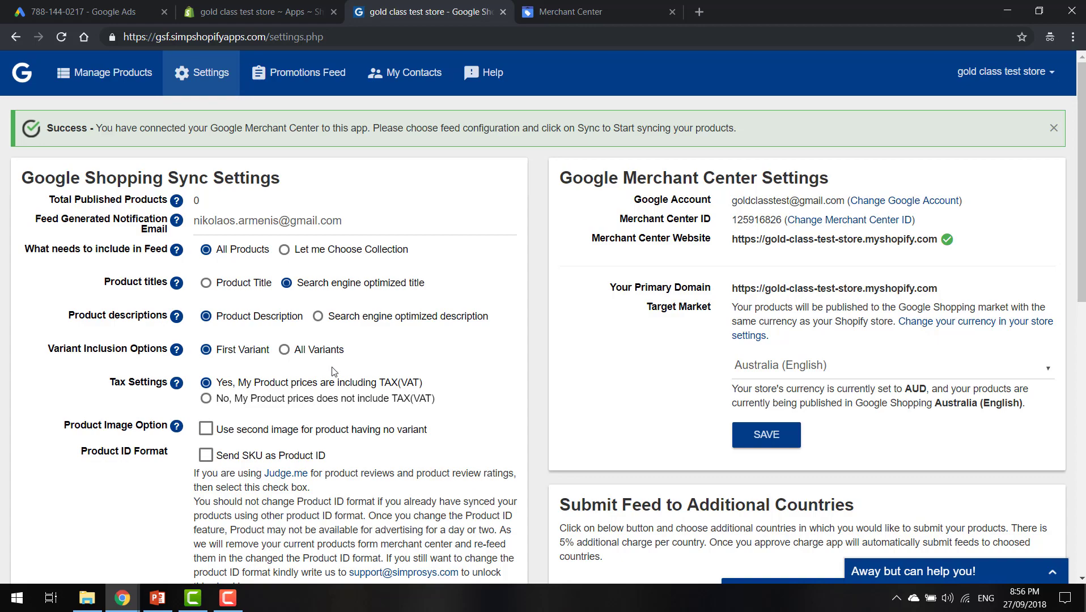
scroll(334, 371, "down", 3)
scroll(344, 374, "up", 3)
left_click(229, 599)
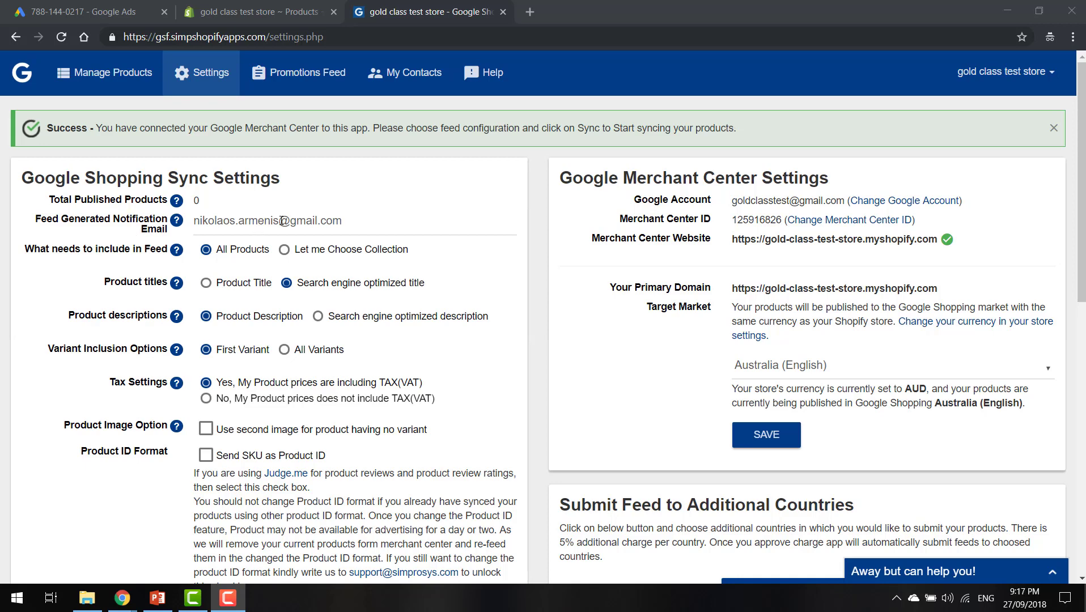
- Check the collection choice for the feed content once more and set it back to All Products
left_click(365, 255)
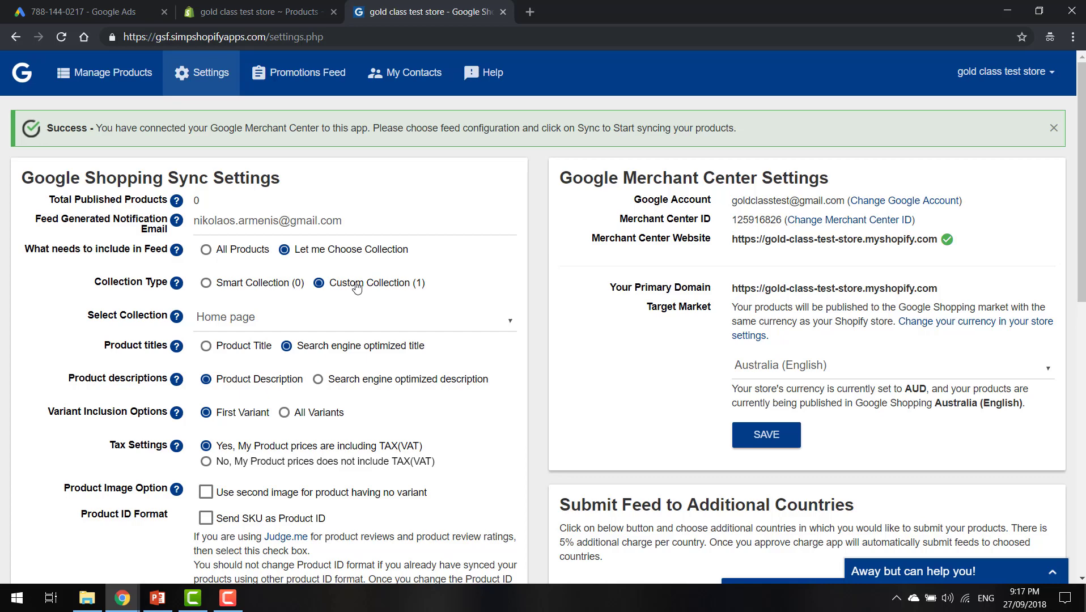
left_click(206, 250)
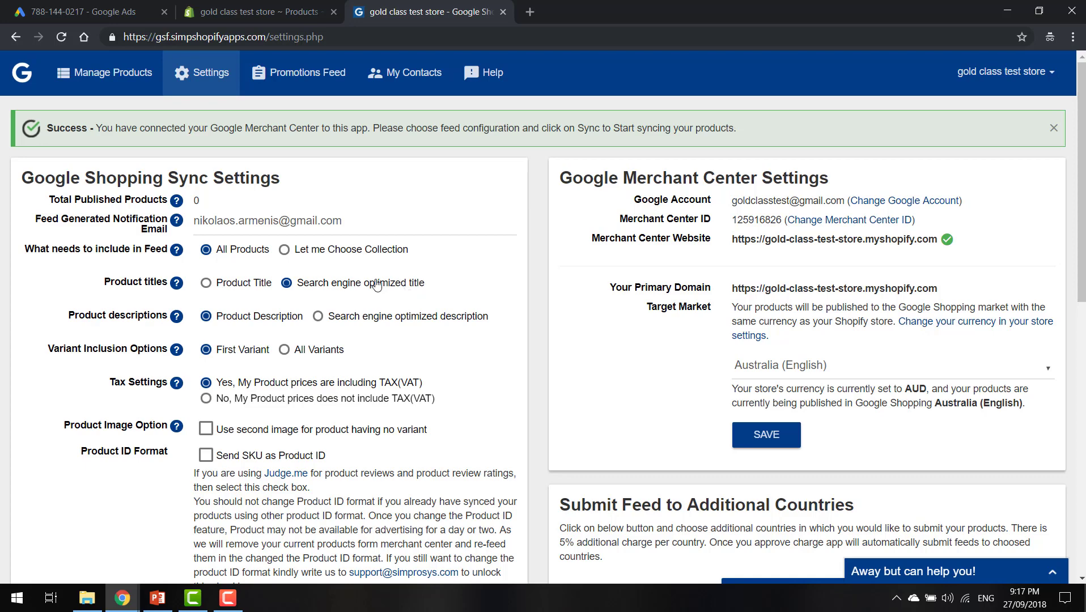
- Switch to the Shopify admin, open the Halloween pillow cover product and shorten its title to "Halloween Pumpkin Square Pillow Cover"
left_click(292, 17)
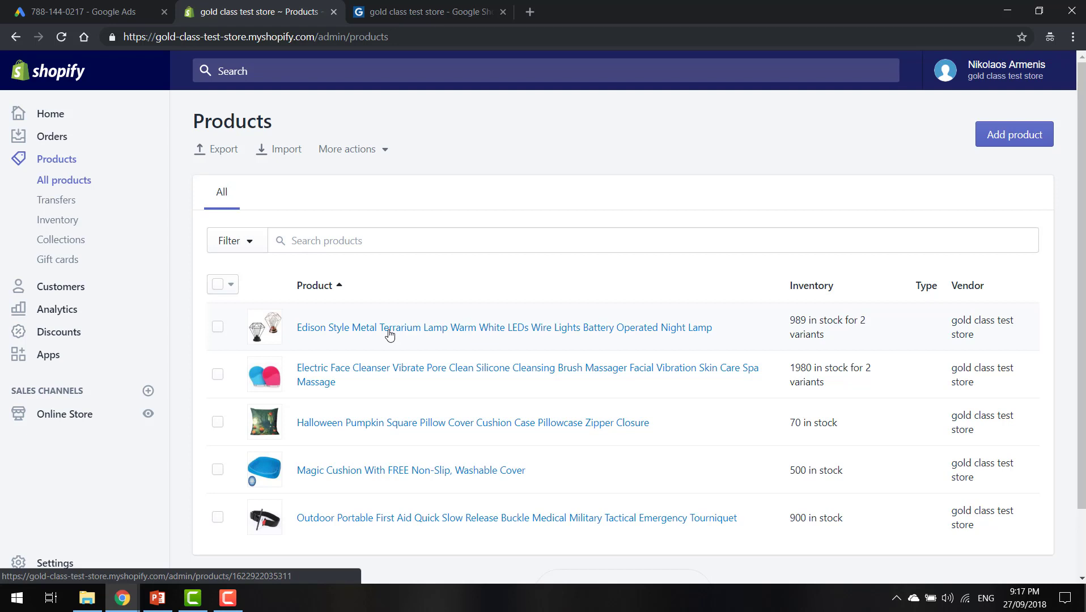
left_click(358, 429)
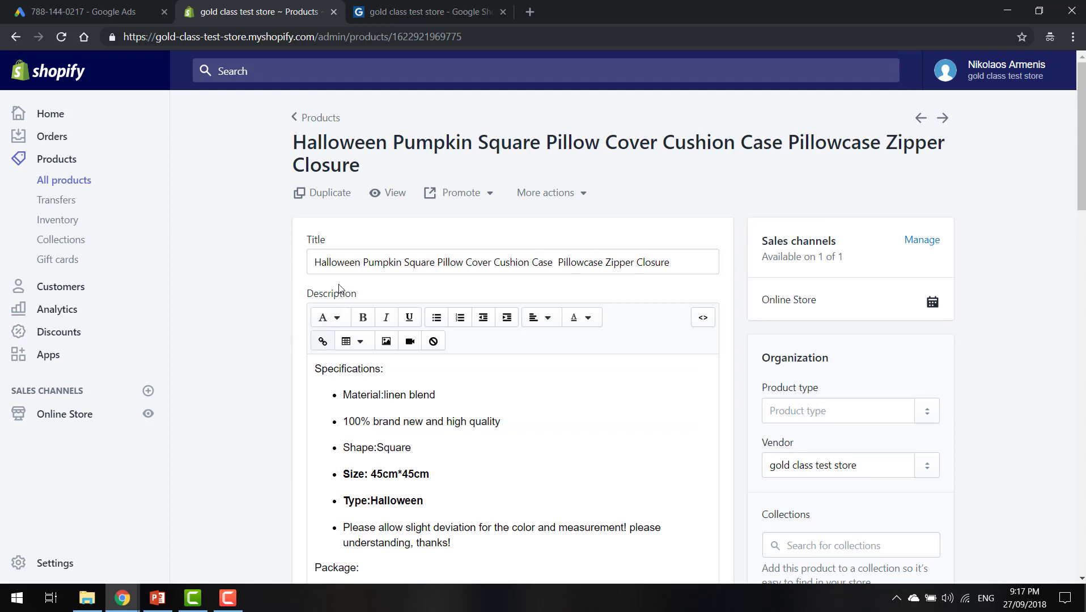
left_click(674, 264)
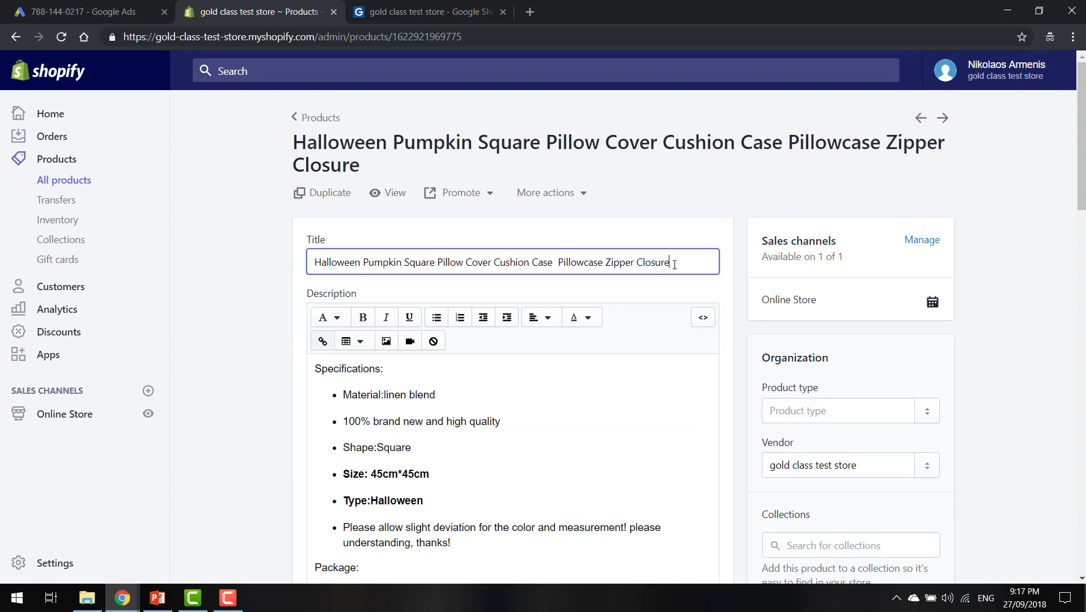
double_click(645, 264)
left_click(327, 264)
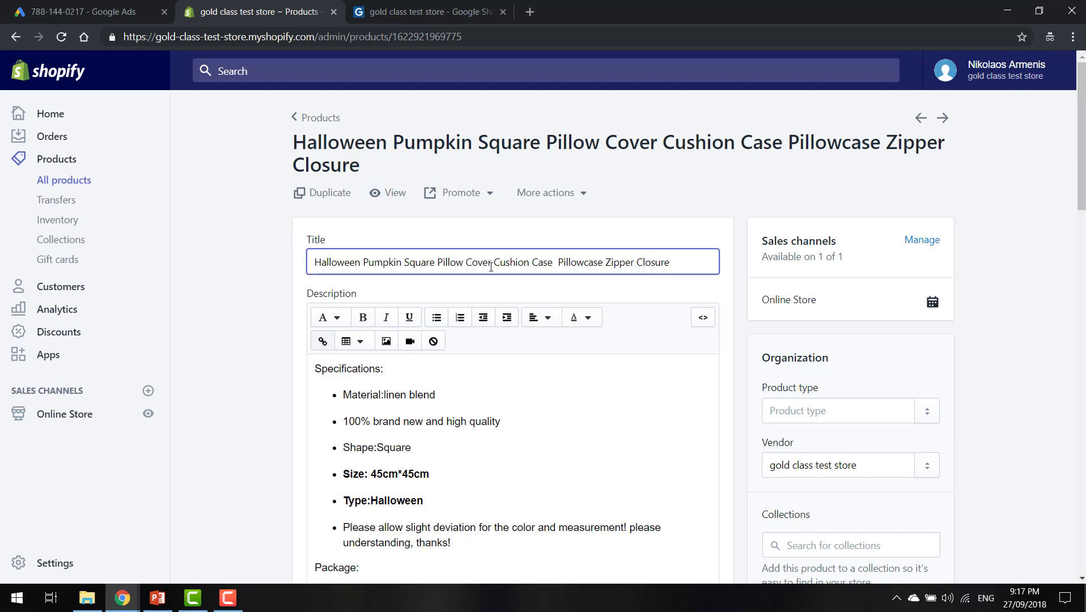
left_click_drag(495, 264, 792, 267)
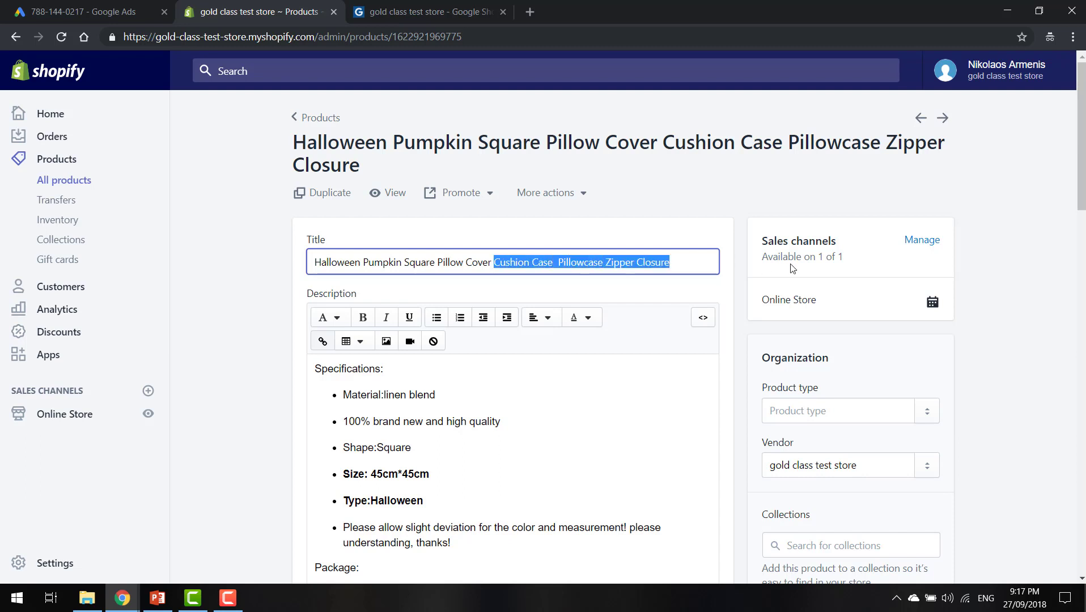
key("BackSpace")
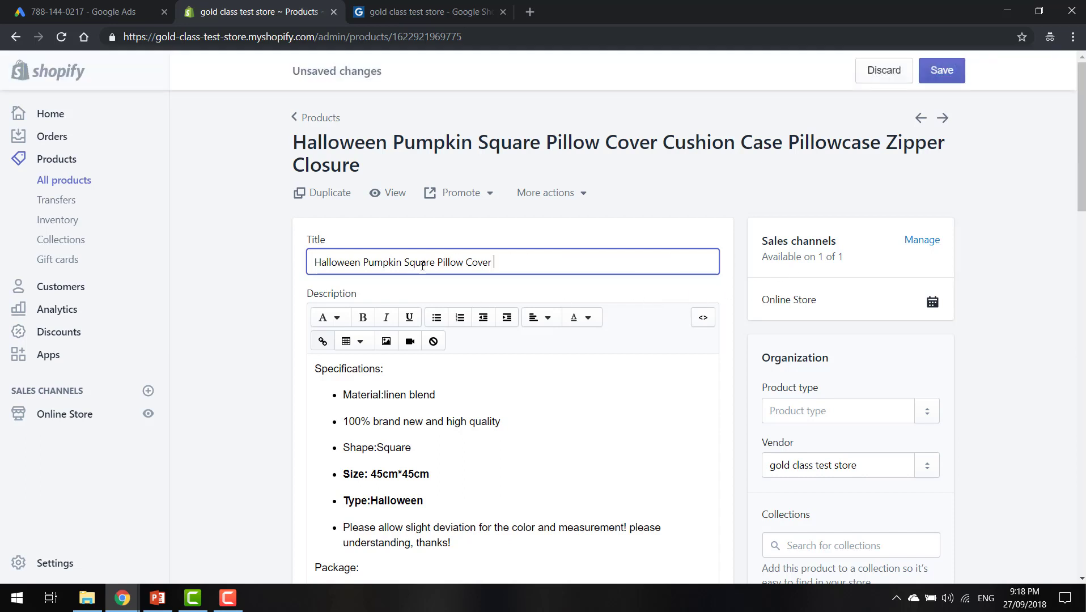
left_click(339, 263)
left_click(384, 261)
left_click(425, 262)
left_click(471, 262)
- View the Halloween pillow cover's product image enlarged, and close the preview
scroll(541, 286, "down", 6)
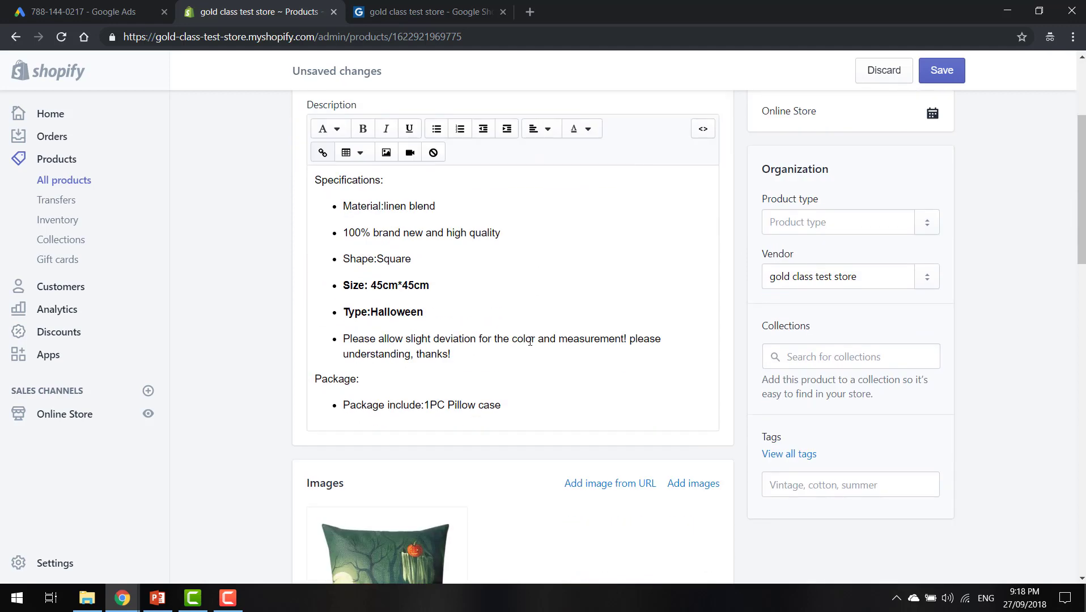
left_click(359, 463)
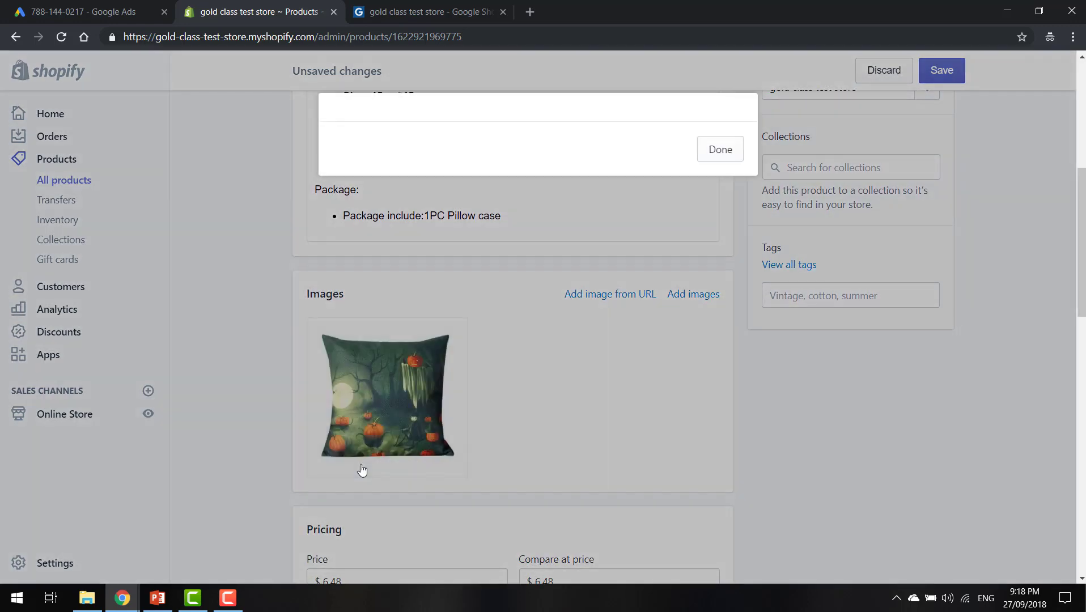
scroll(572, 247, "down", 2)
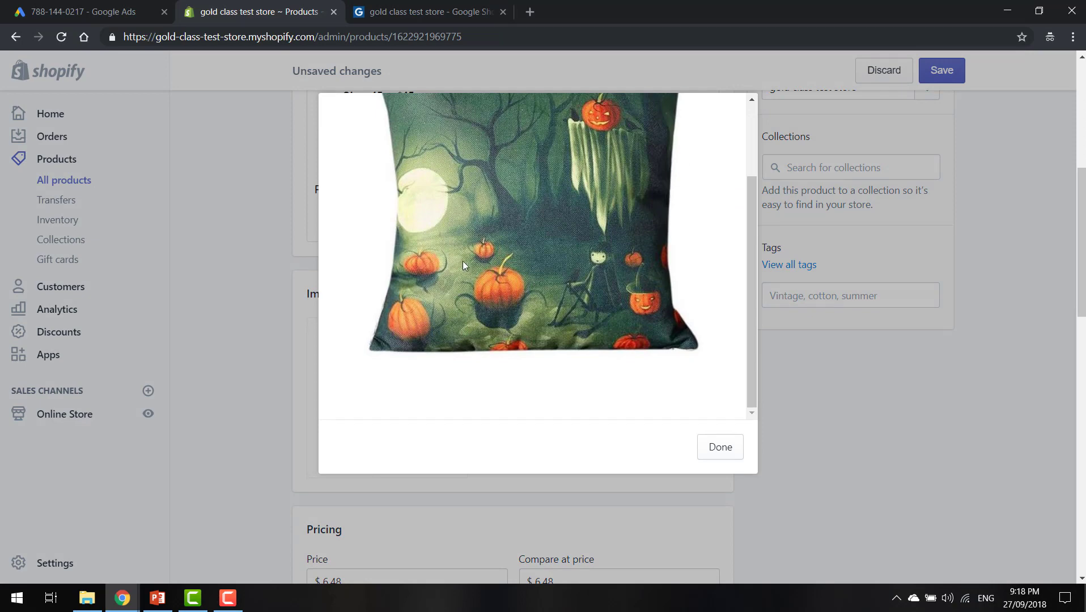
scroll(566, 345, "up", 2)
scroll(566, 345, "up", 1)
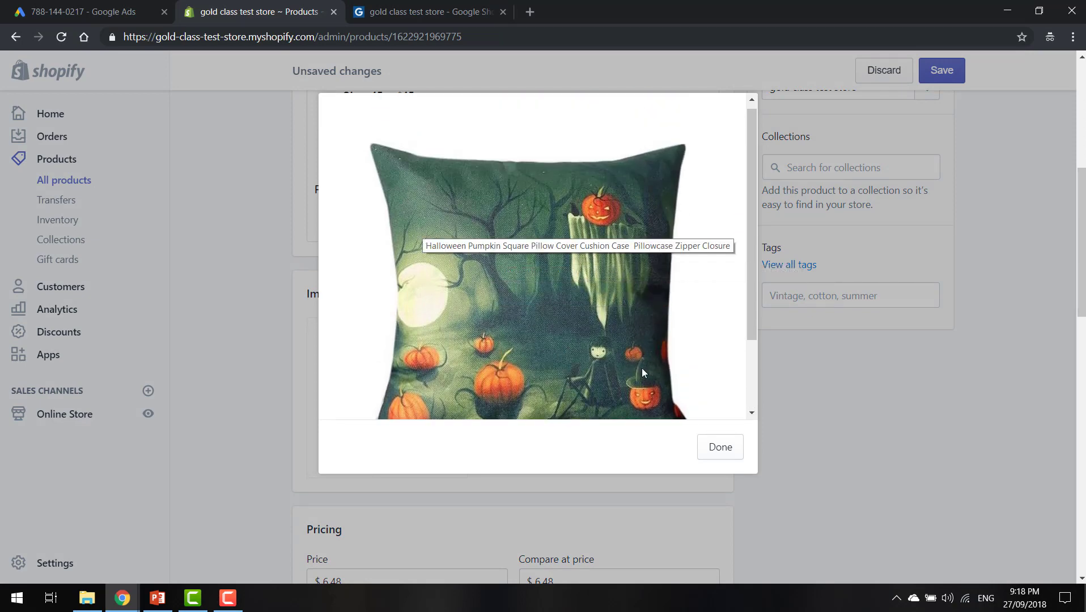
left_click(720, 446)
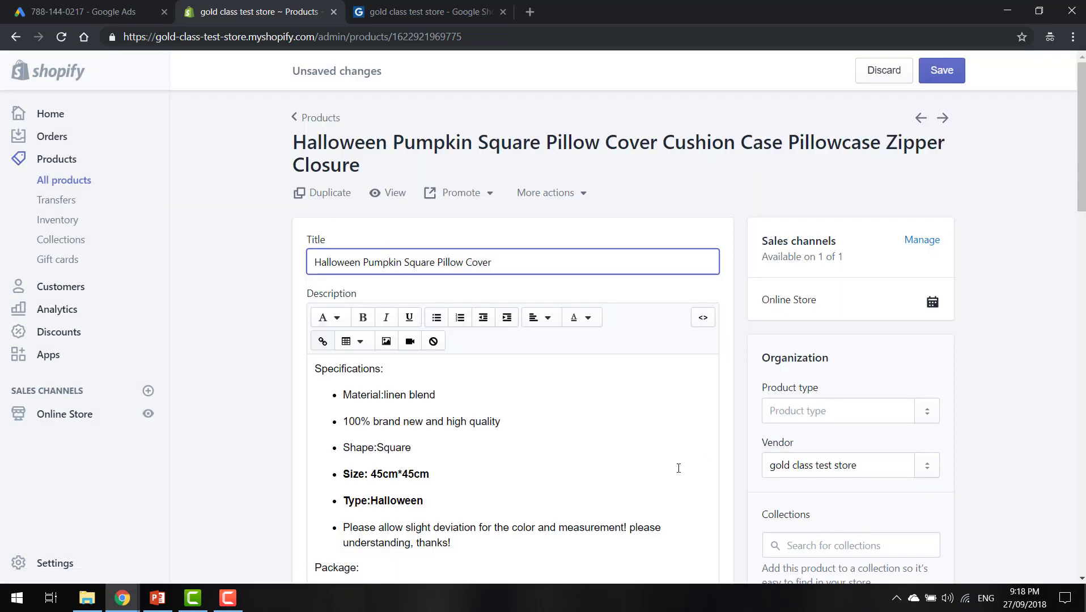
- Open the website SEO fields of the pillow cover's search engine listing for editing
scroll(631, 434, "down", 2)
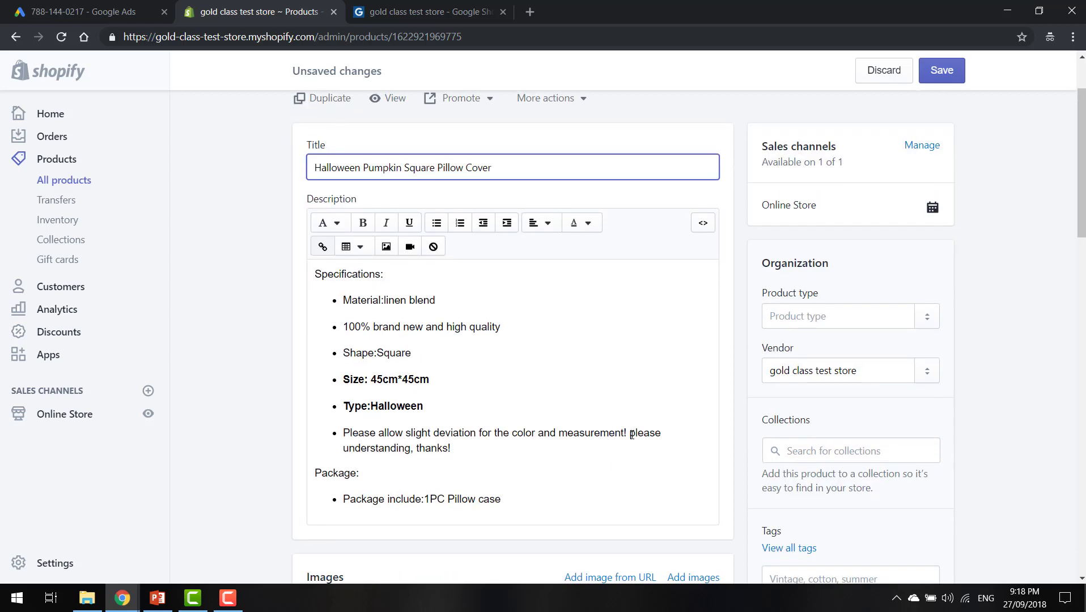
scroll(555, 289, "down", 6)
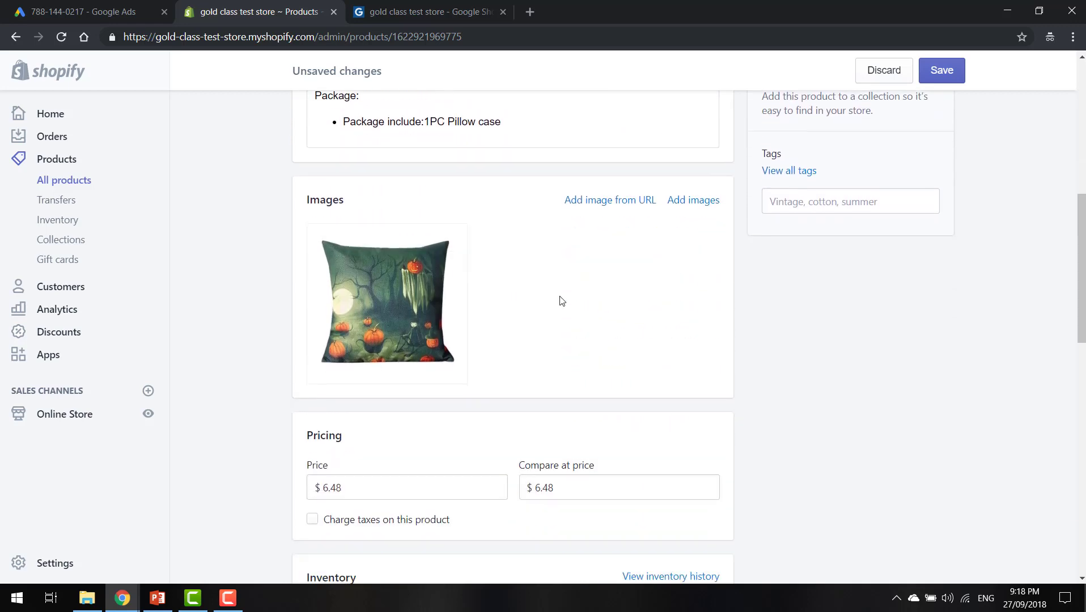
scroll(561, 300, "down", 14)
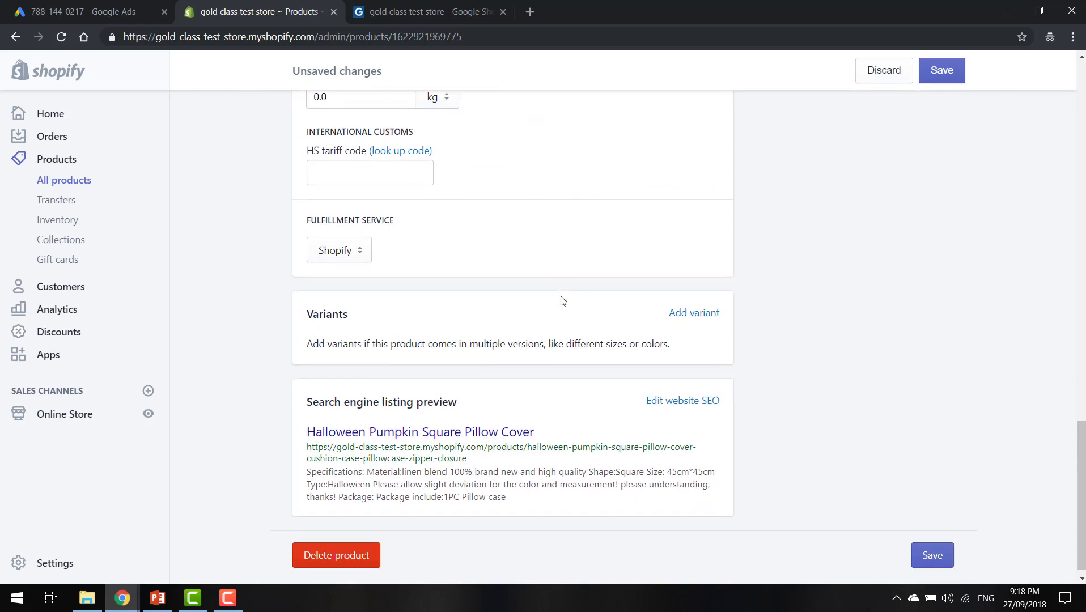
left_click(685, 394)
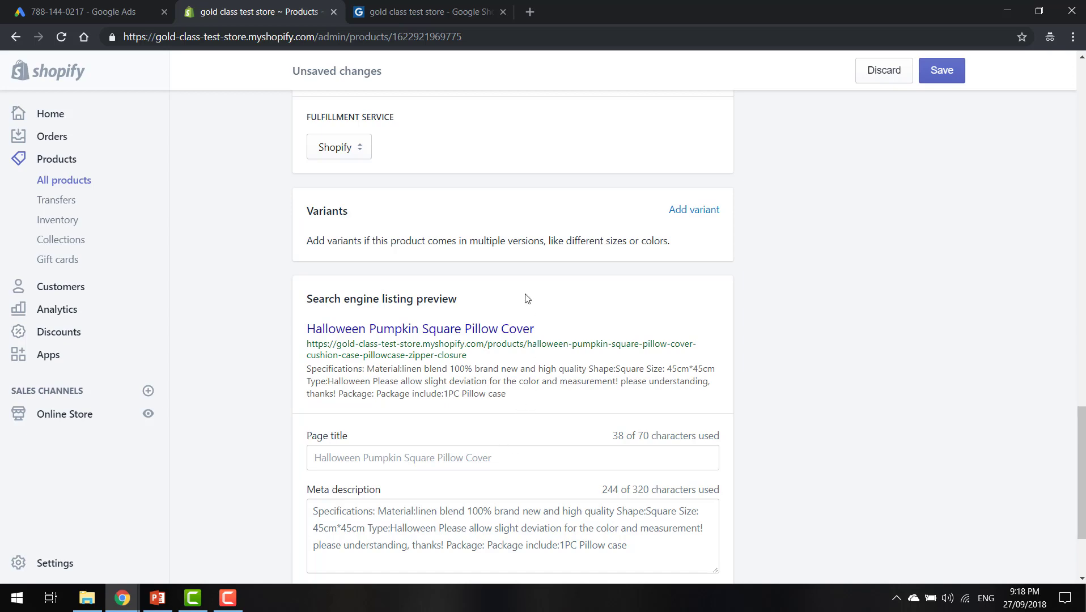
- Add the word "Halows" at the beginning of the product title
scroll(525, 298, "up", 20)
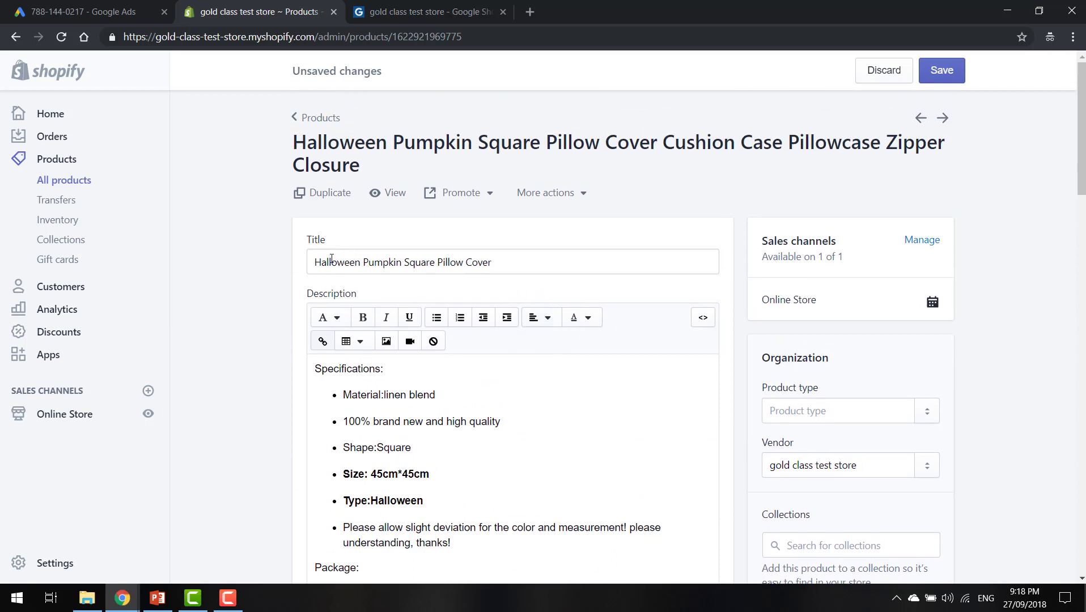
left_click(315, 262)
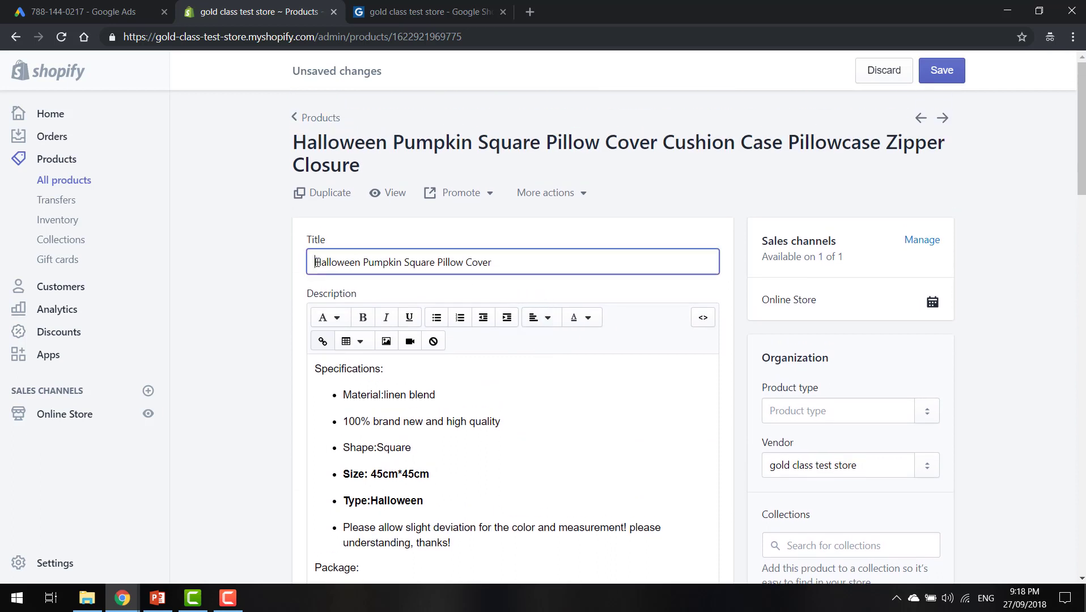
type("Halows")
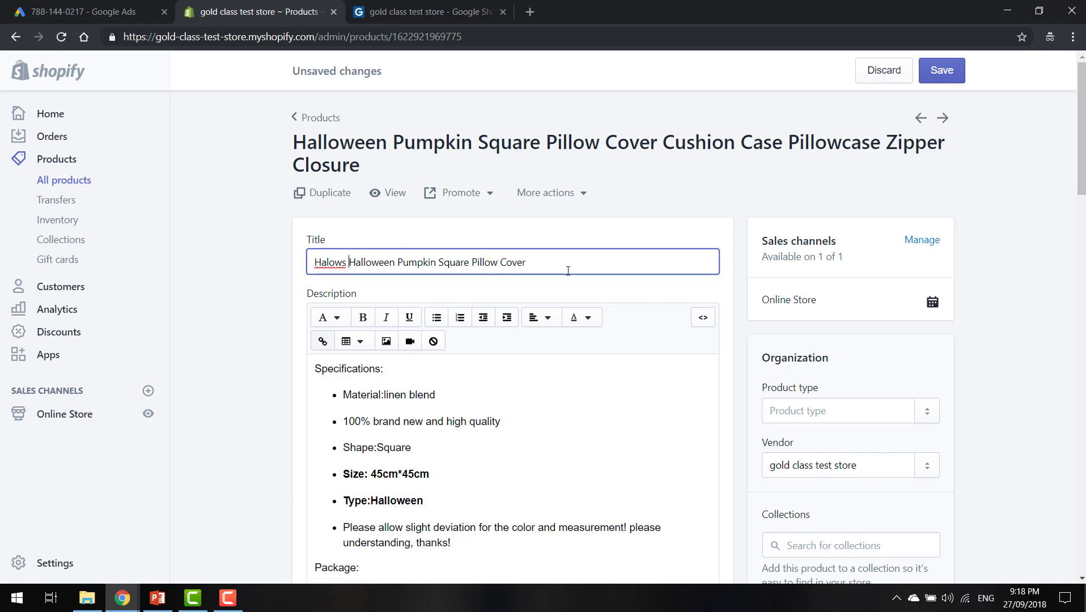
- Set the page title in the search engine listing to "Halloween Pillow Cover Square"
scroll(568, 271, "down", 14)
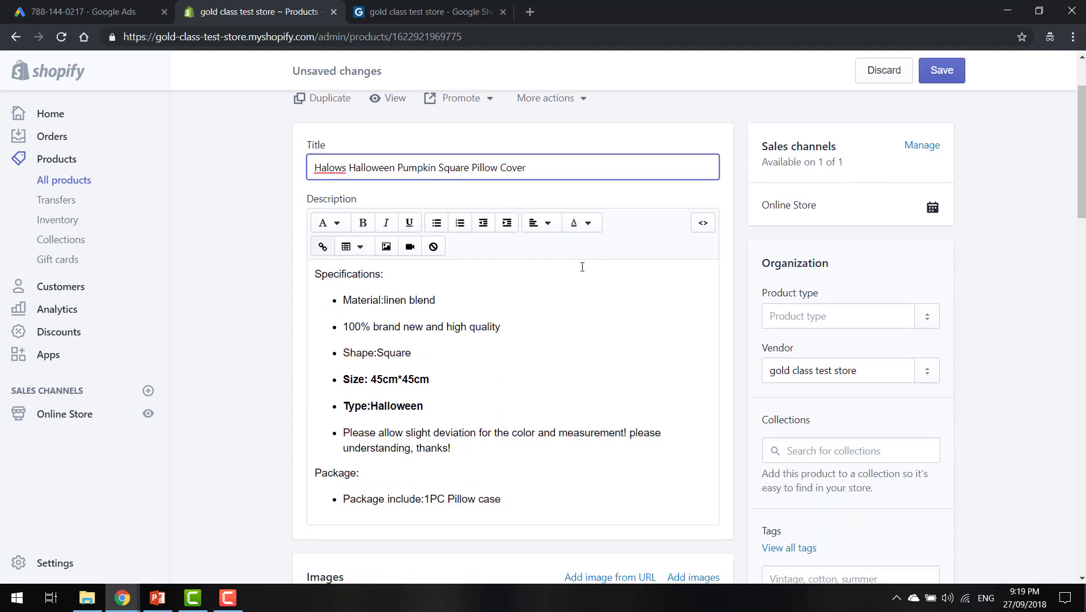
scroll(575, 247, "down", 15)
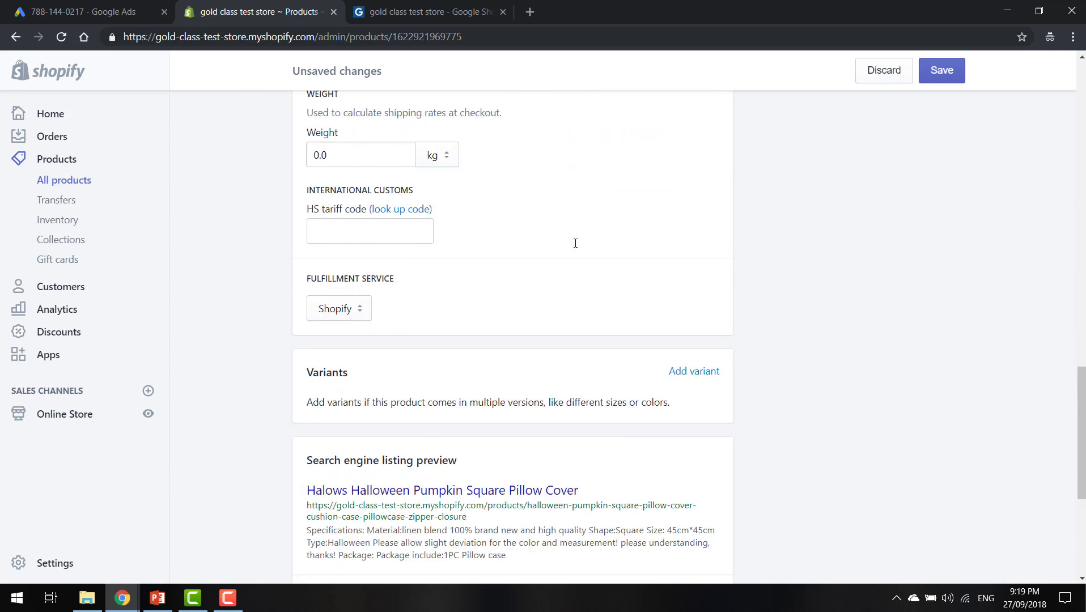
left_click(431, 326)
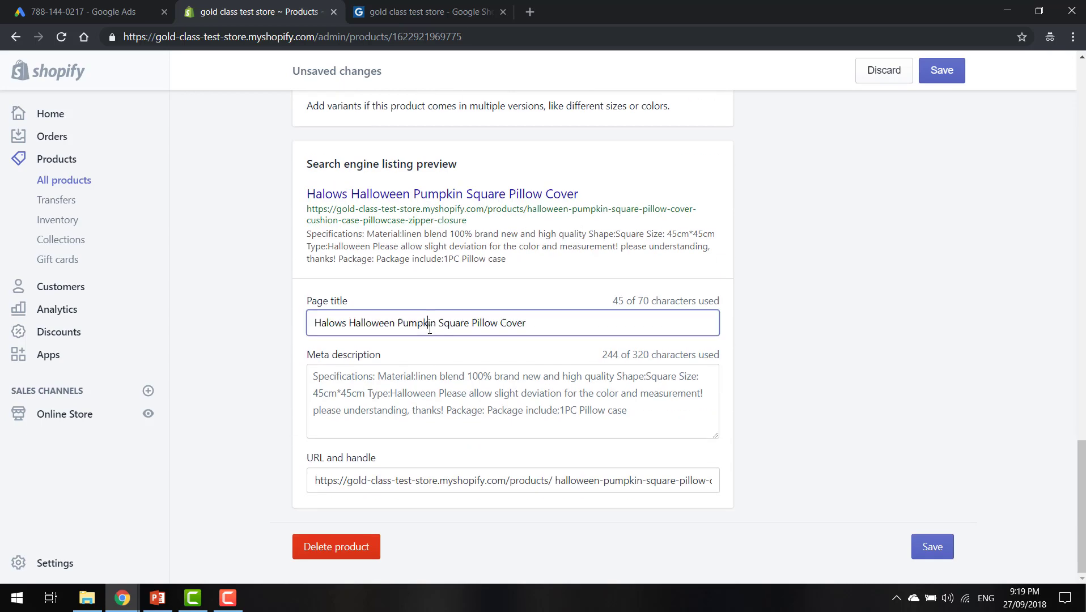
left_click_drag(545, 331, 198, 307)
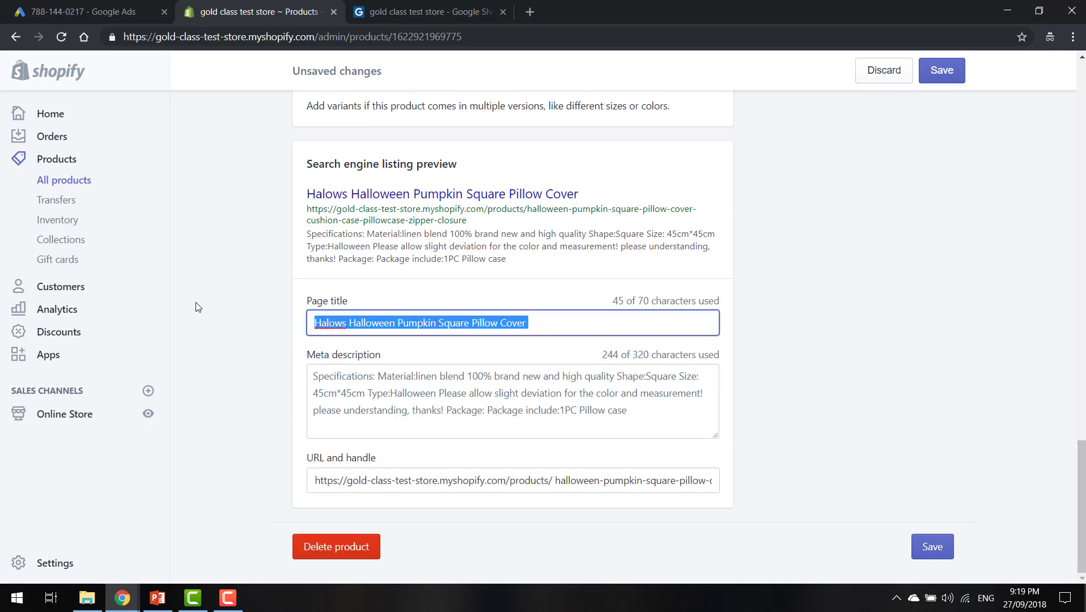
type("Halo")
key("BackSpace")
type("low")
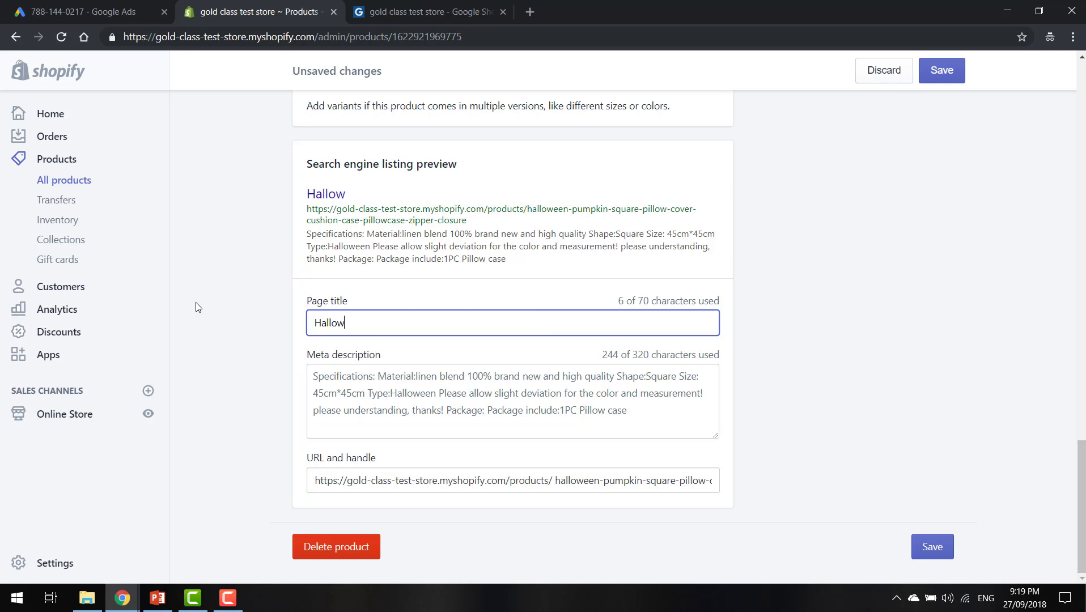
type("een Pillow Cover S")
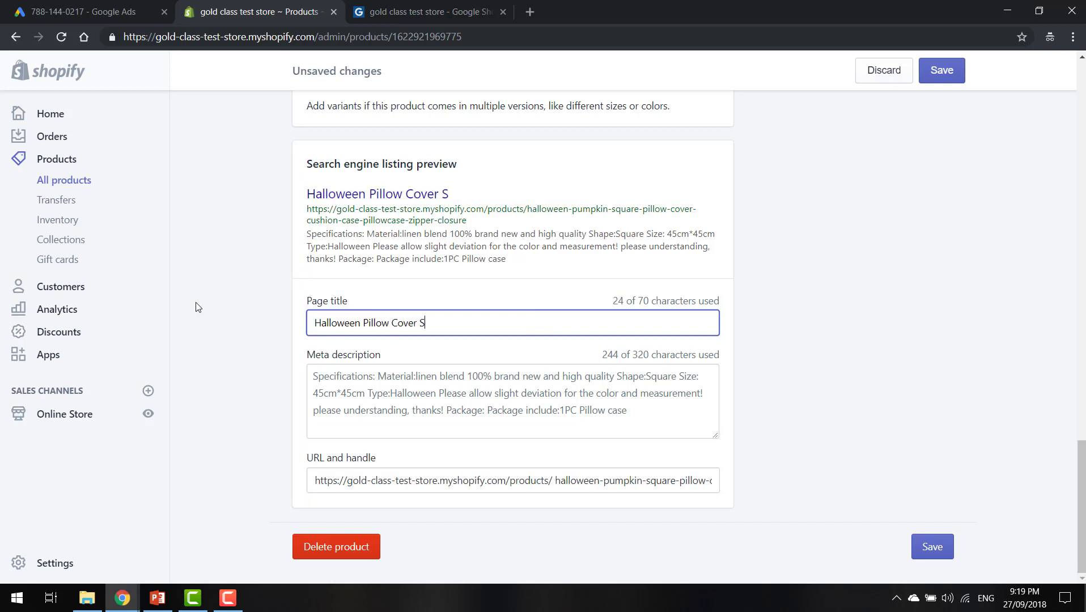
type("quare")
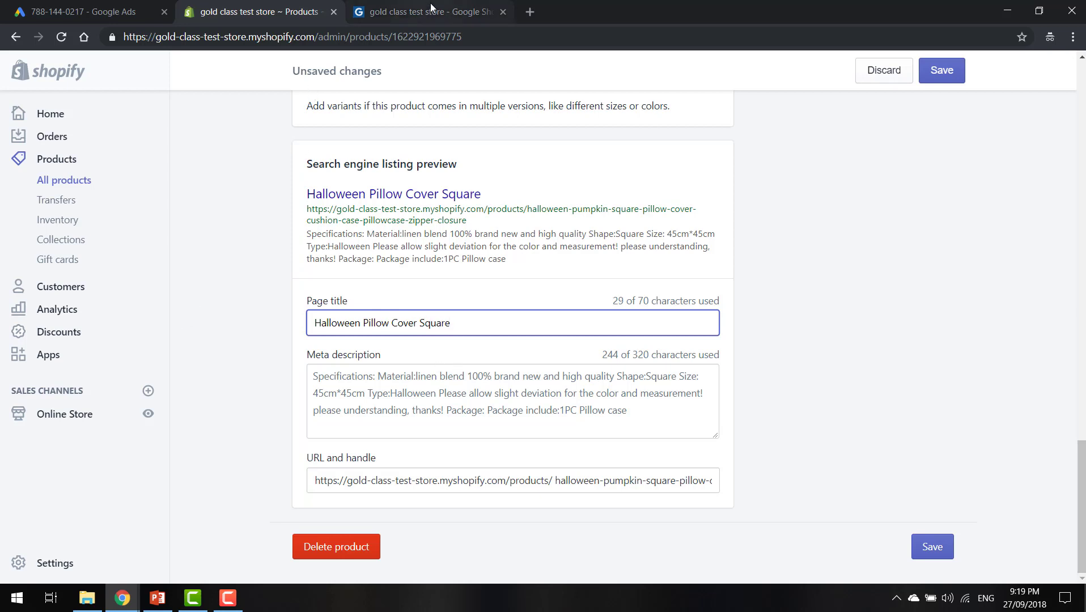
- Review the listing's meta description against the product's own title and description
scroll(514, 332, "up", 15)
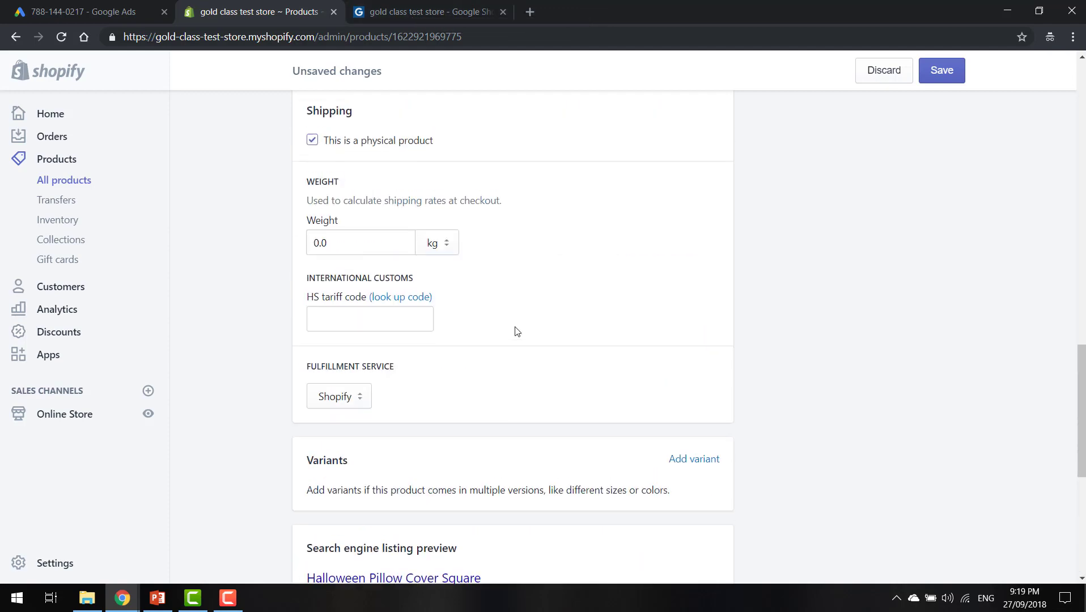
left_click(486, 348)
scroll(488, 352, "down", 15)
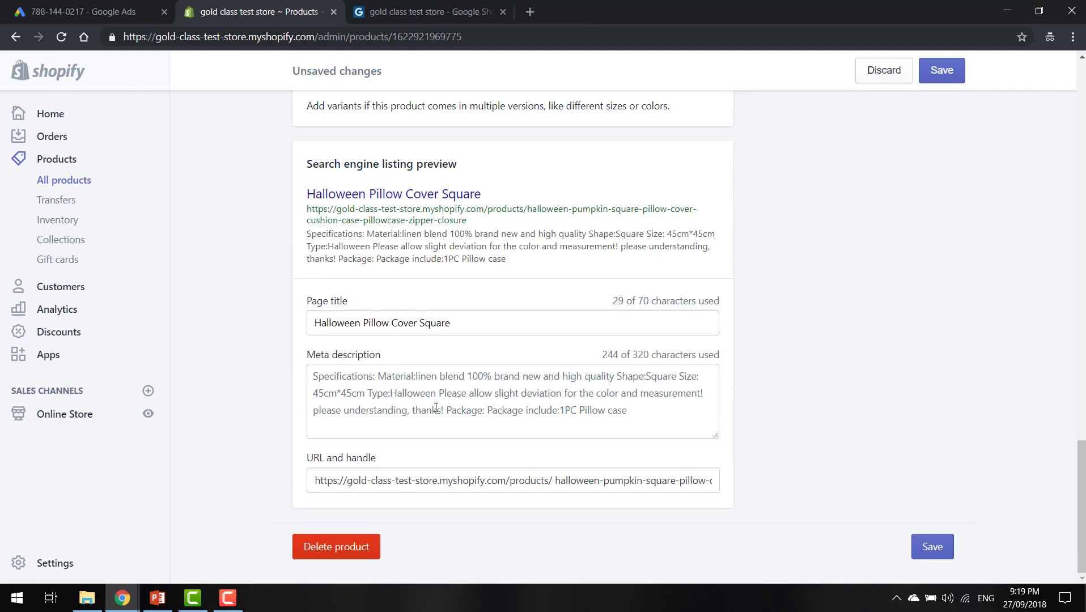
left_click(436, 407)
left_click_drag(644, 406, 289, 377)
scroll(578, 317, "up", 15)
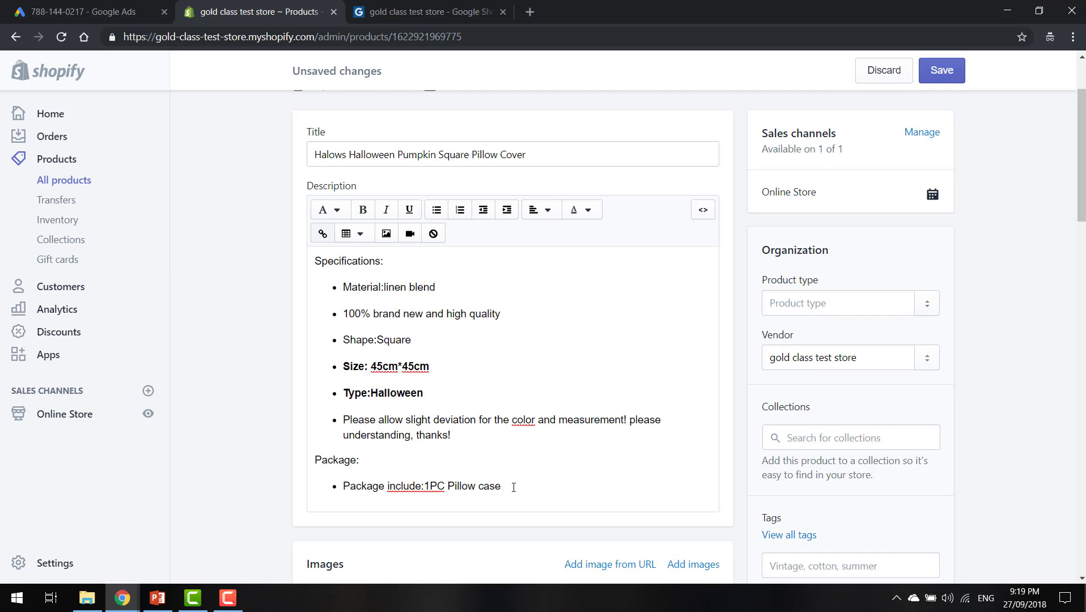
left_click(452, 156)
left_click(423, 322)
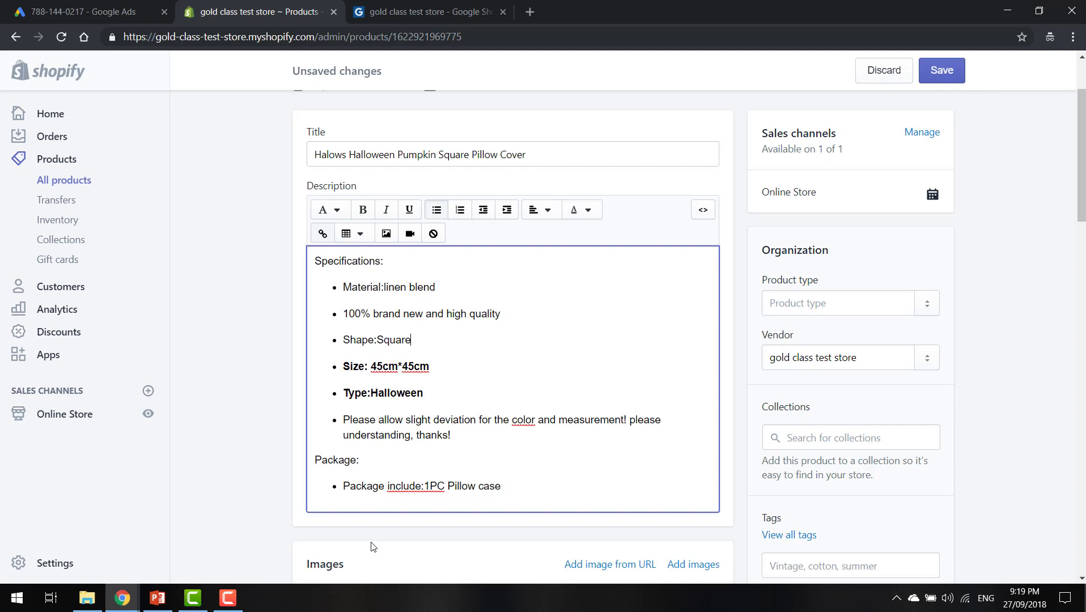
- Switch to the Google Shopping Feed settings and set the variant inclusion option to All Variants
left_click(422, 17)
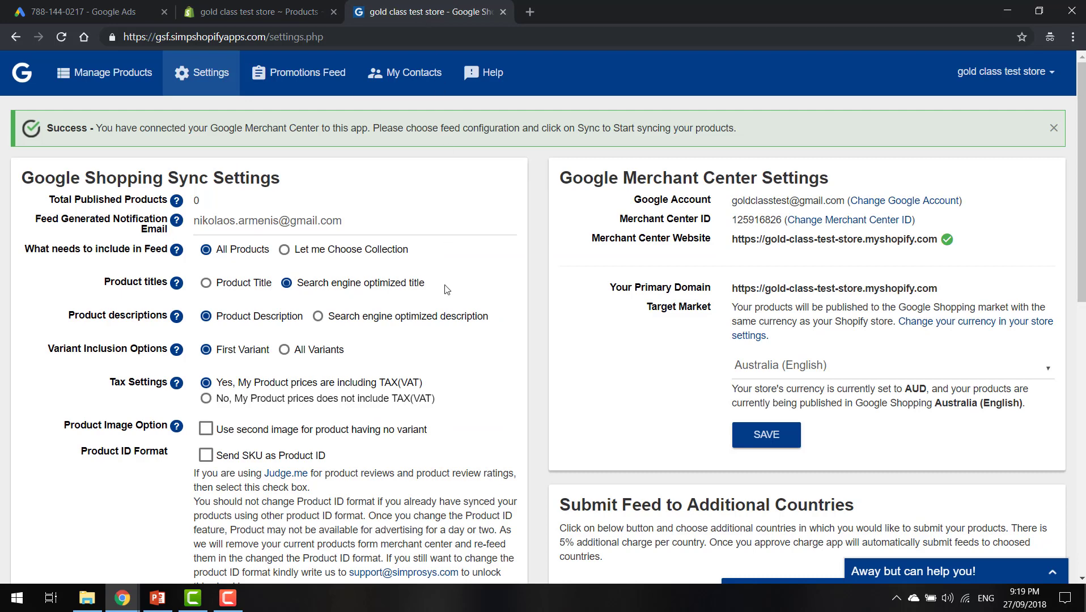
scroll(447, 301, "down", 1)
scroll(447, 301, "down", 1)
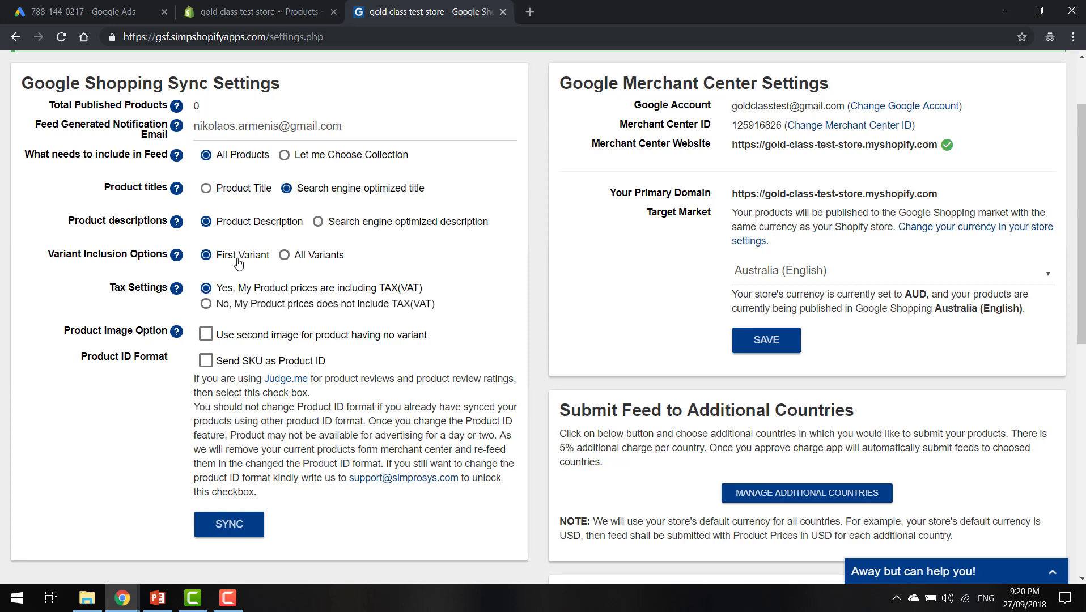
left_click(284, 256)
- Set the default Google product category to Animals & Pet Supplies, the default age group to Adult and the default gender to Unisex
scroll(130, 295, "down", 2)
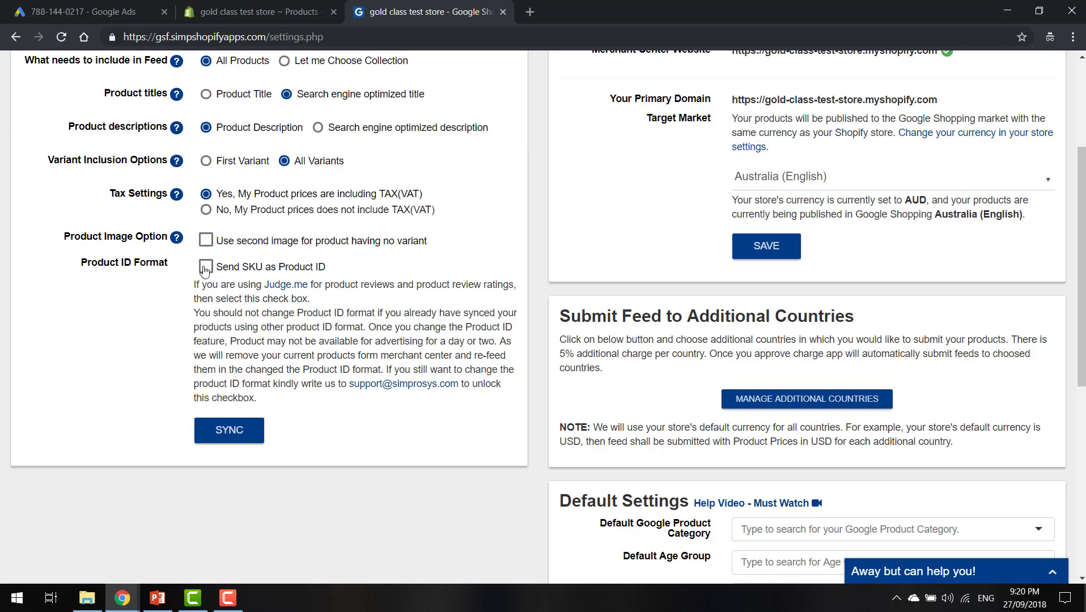
scroll(250, 289, "down", 2)
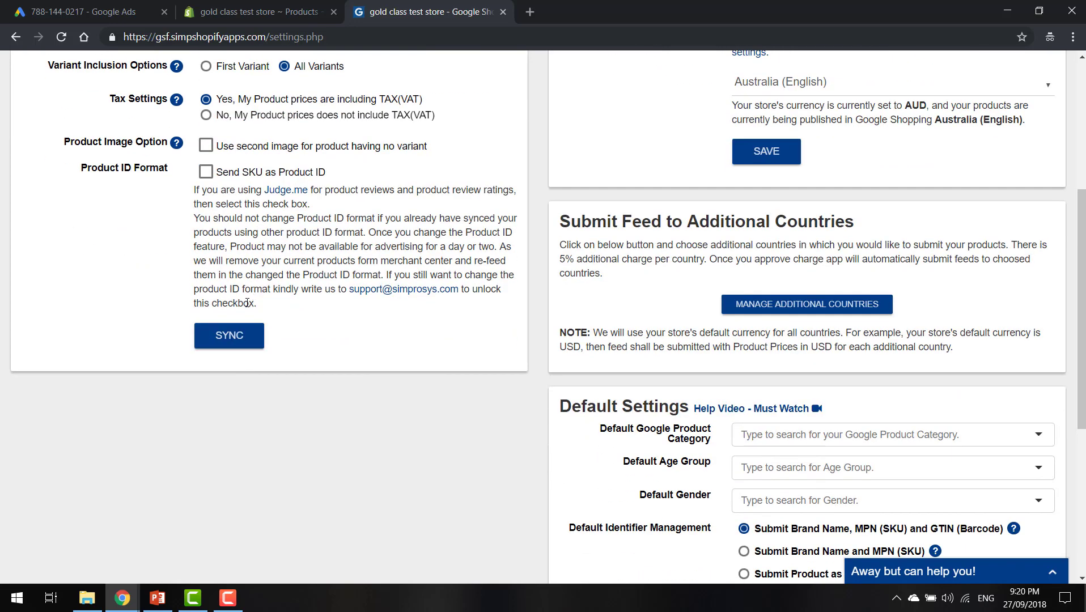
scroll(283, 337, "down", 3)
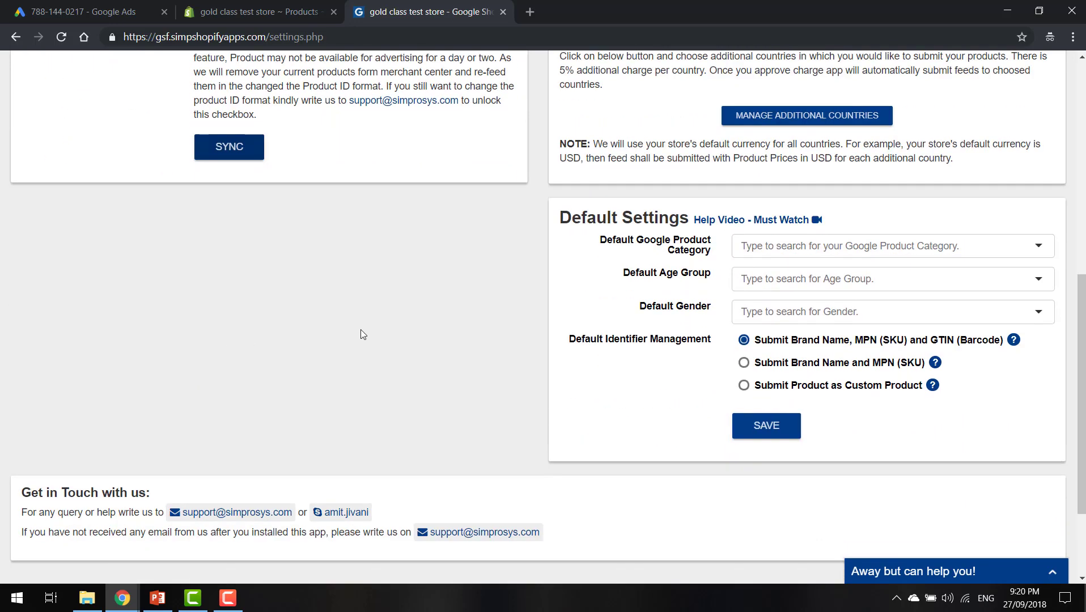
left_click(768, 257)
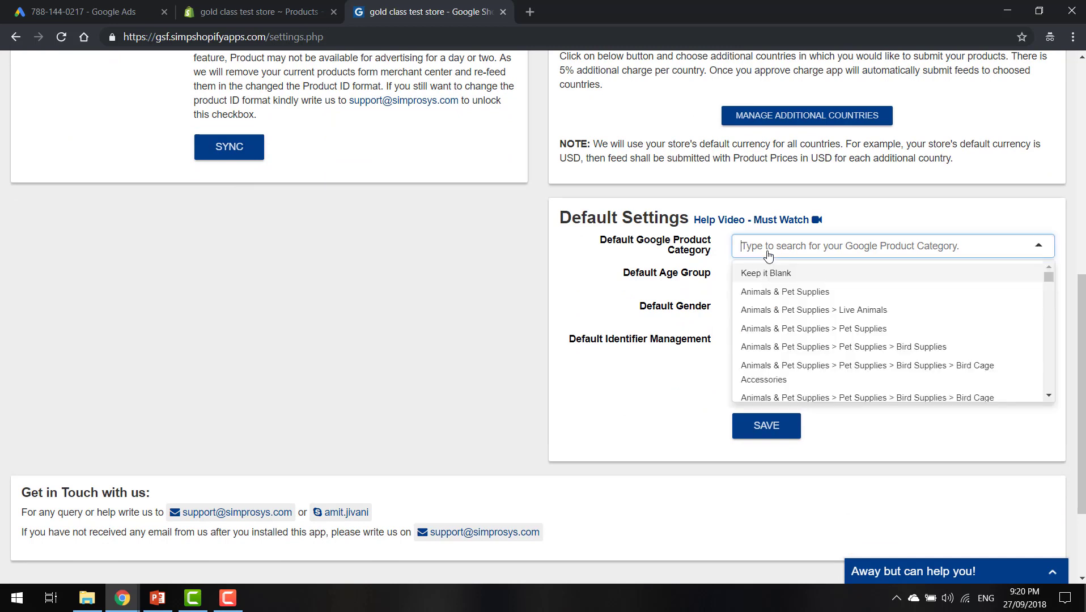
left_click(784, 292)
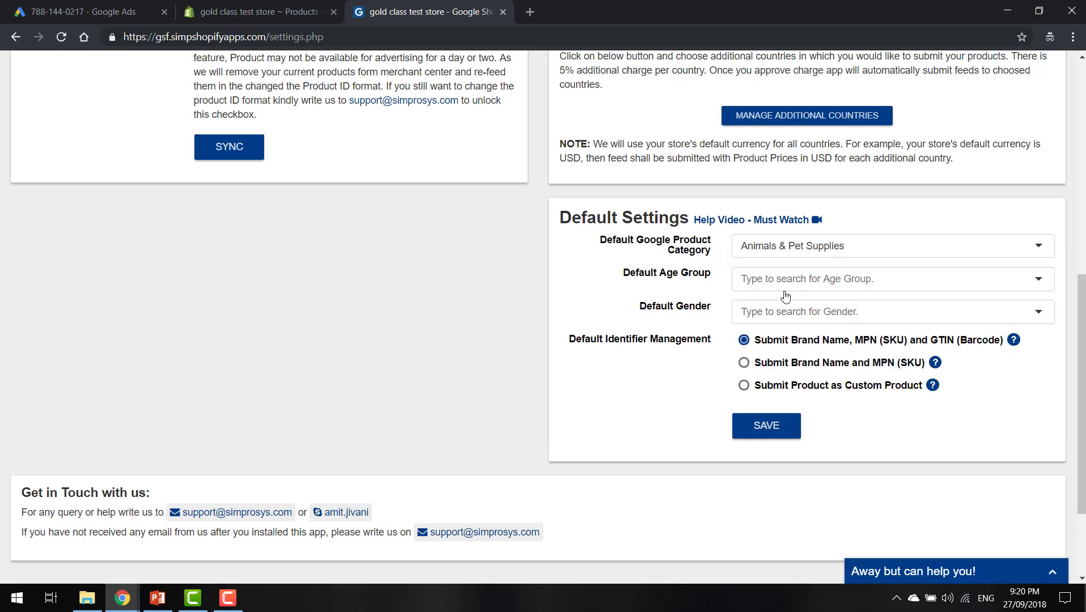
left_click(768, 286)
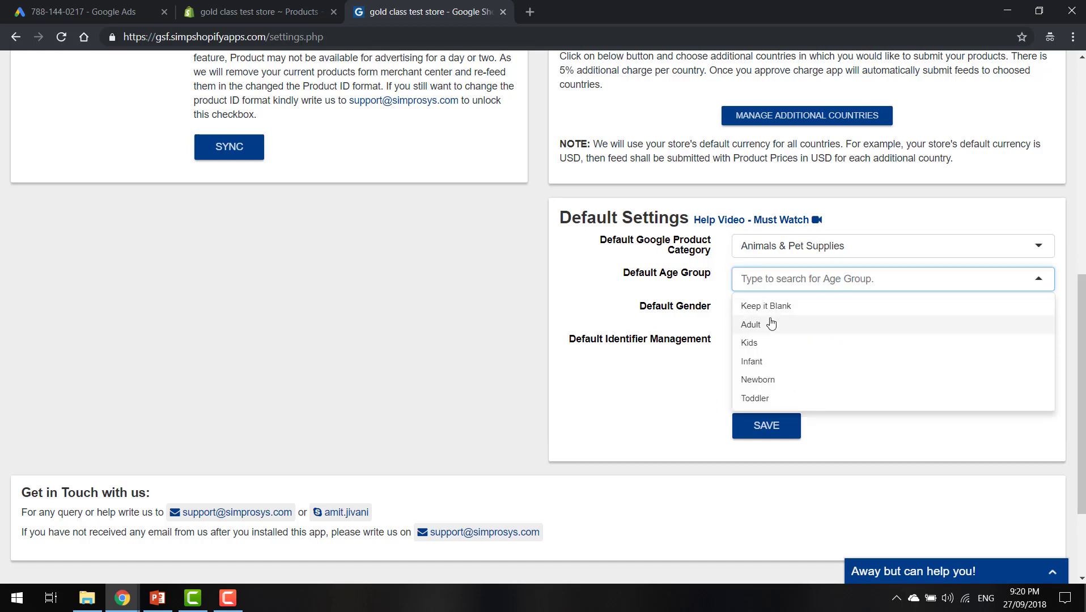
left_click(769, 321)
left_click(765, 313)
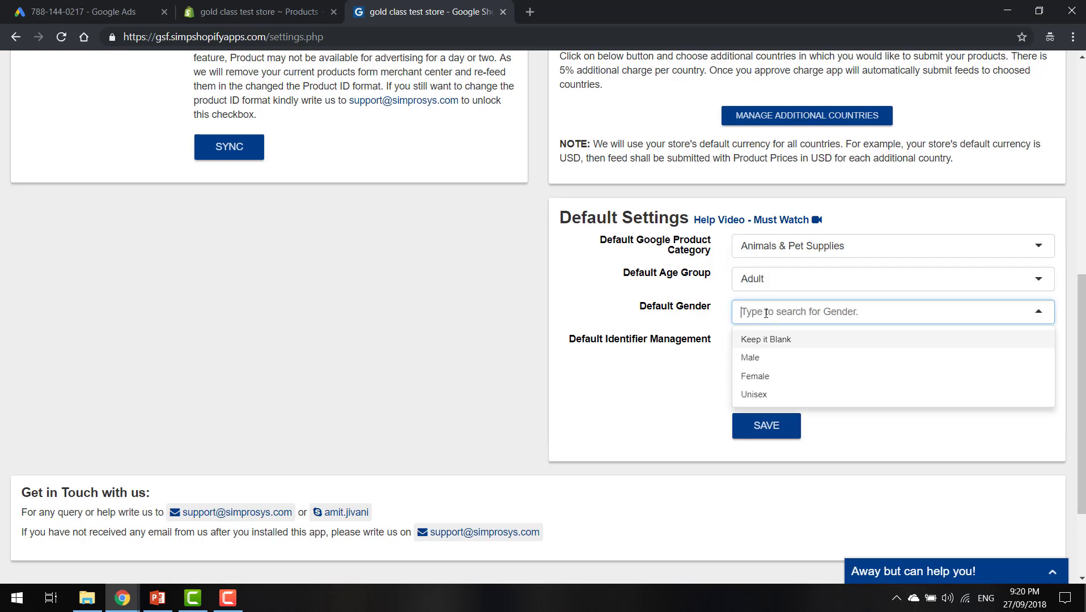
left_click(779, 395)
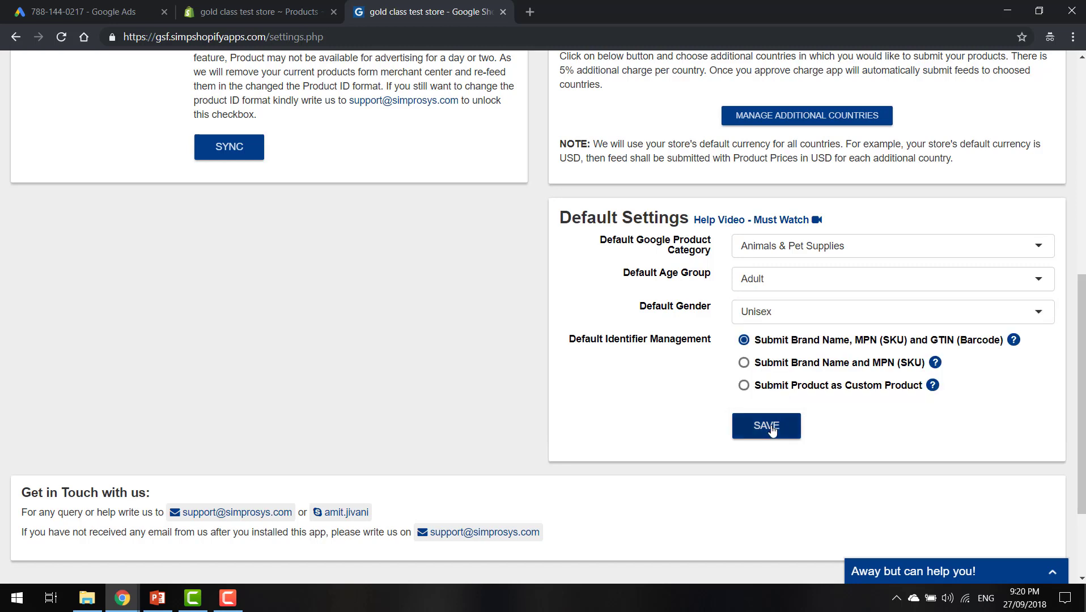
- Save the default identifier management as Submit Product as Custom Product and sync the store's products to the feed
left_click(744, 386)
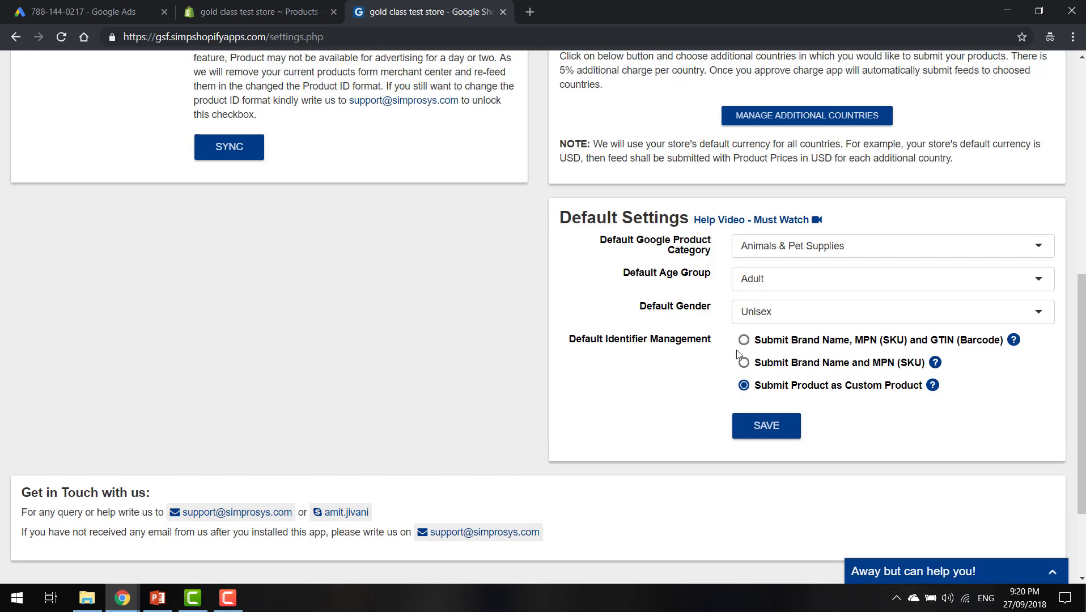
left_click(765, 426)
scroll(369, 224, "up", 7)
left_click(245, 530)
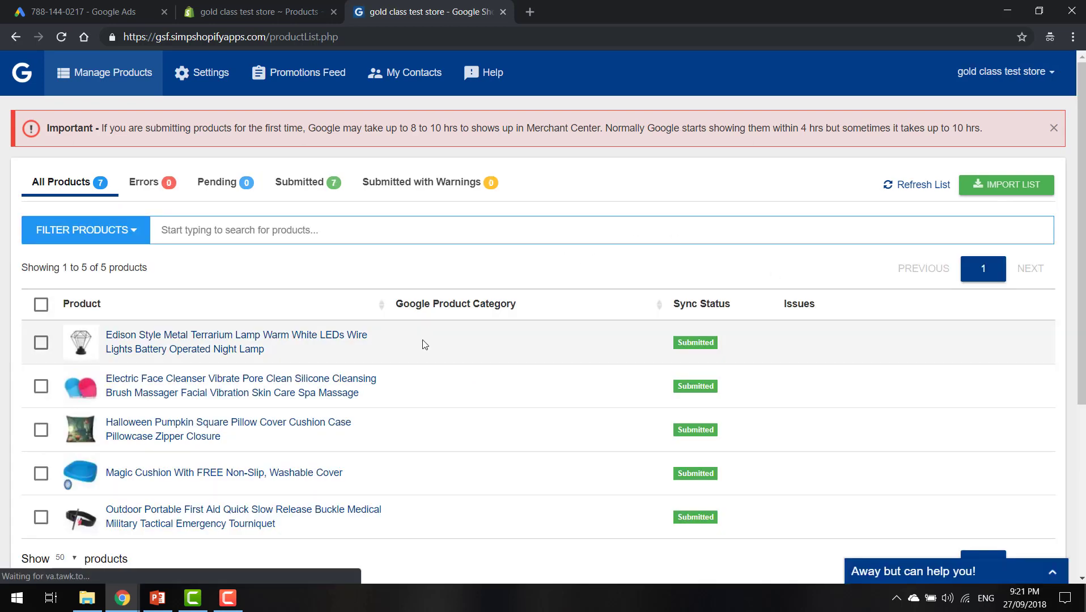
- Open the Edison Style Metal Terrarium Lamp product and set its Google product category to Home & Garden > Lighting > Lamps
left_click(218, 349)
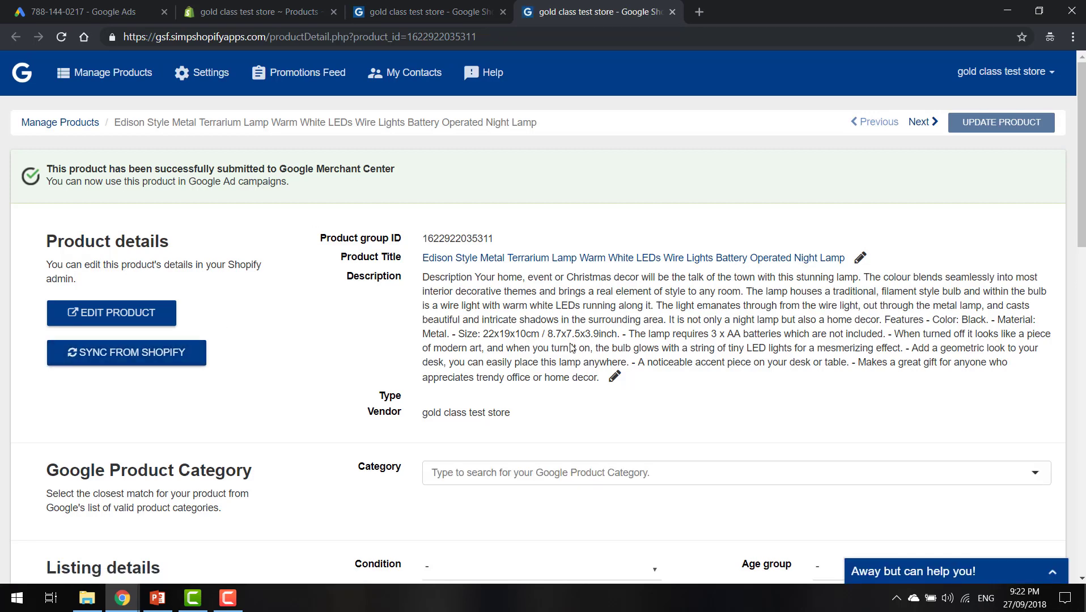
scroll(571, 347, "down", 7)
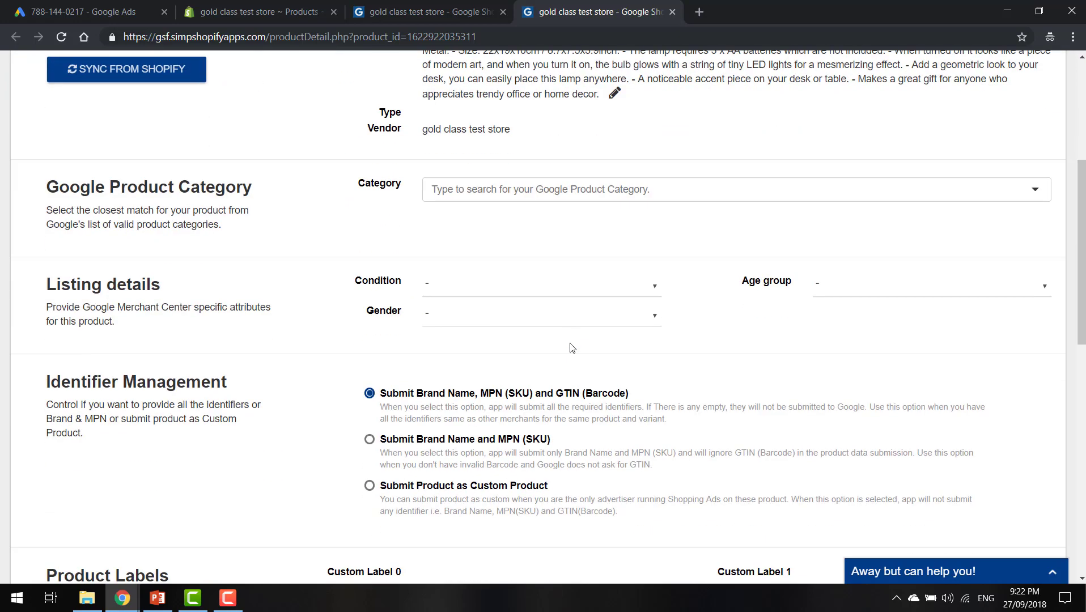
scroll(571, 347, "up", 7)
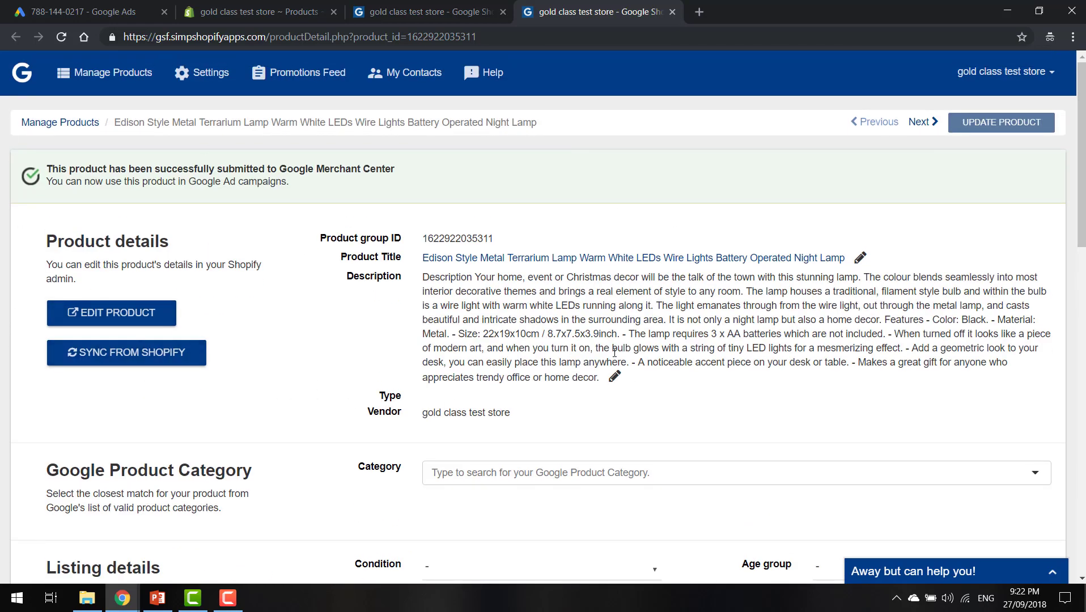
scroll(586, 358, "down", 2)
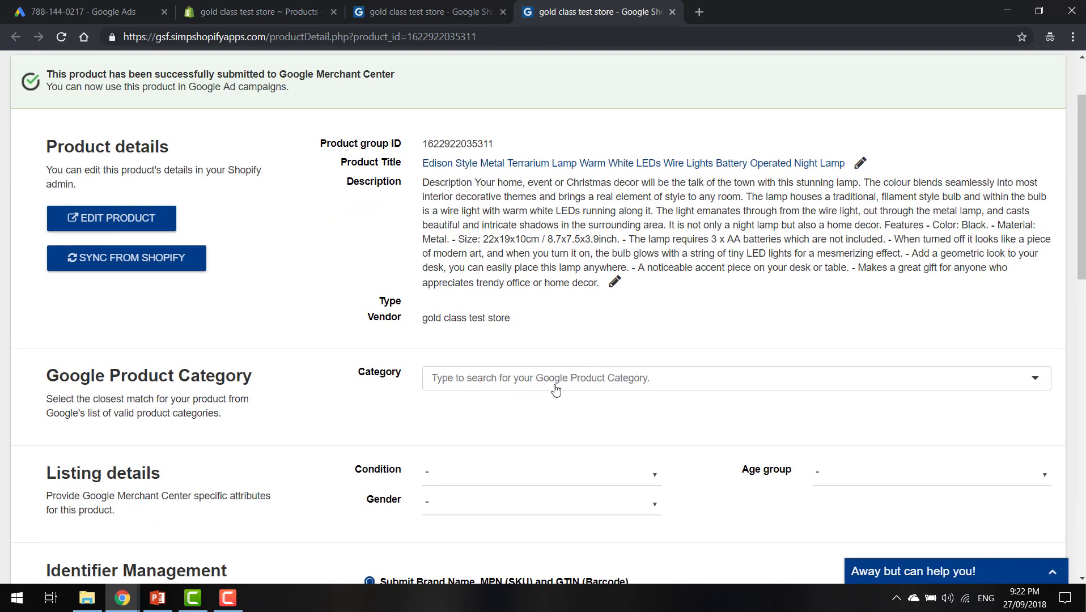
left_click(555, 388)
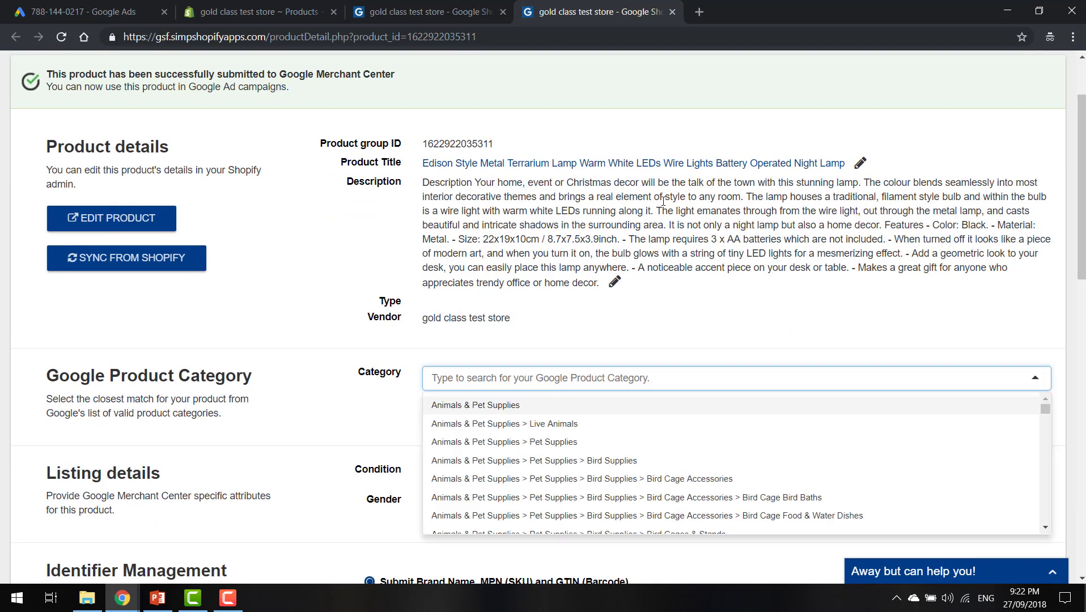
type("lamp")
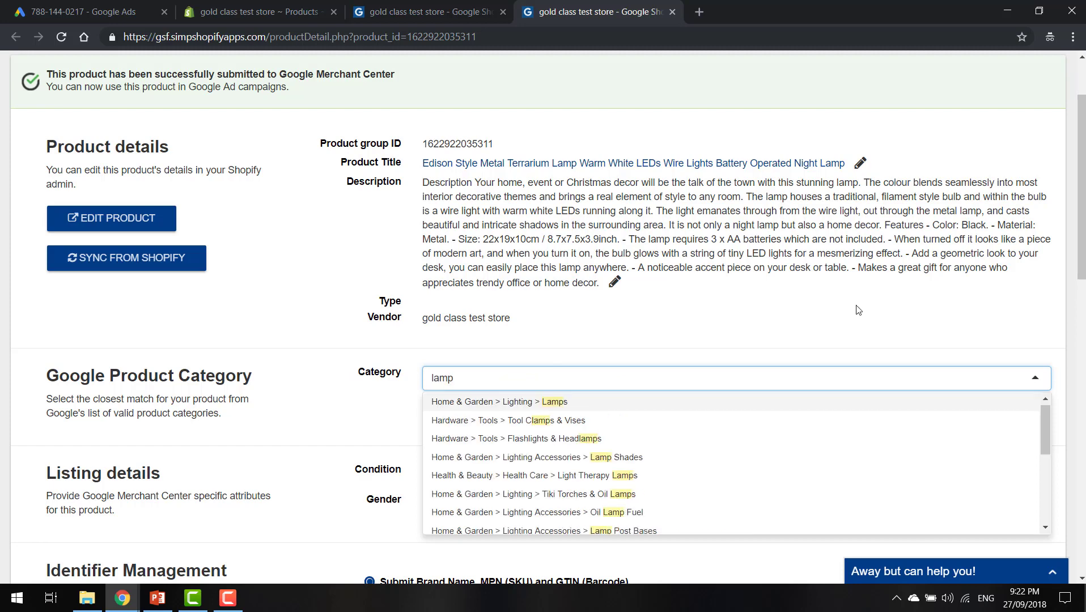
left_click(575, 407)
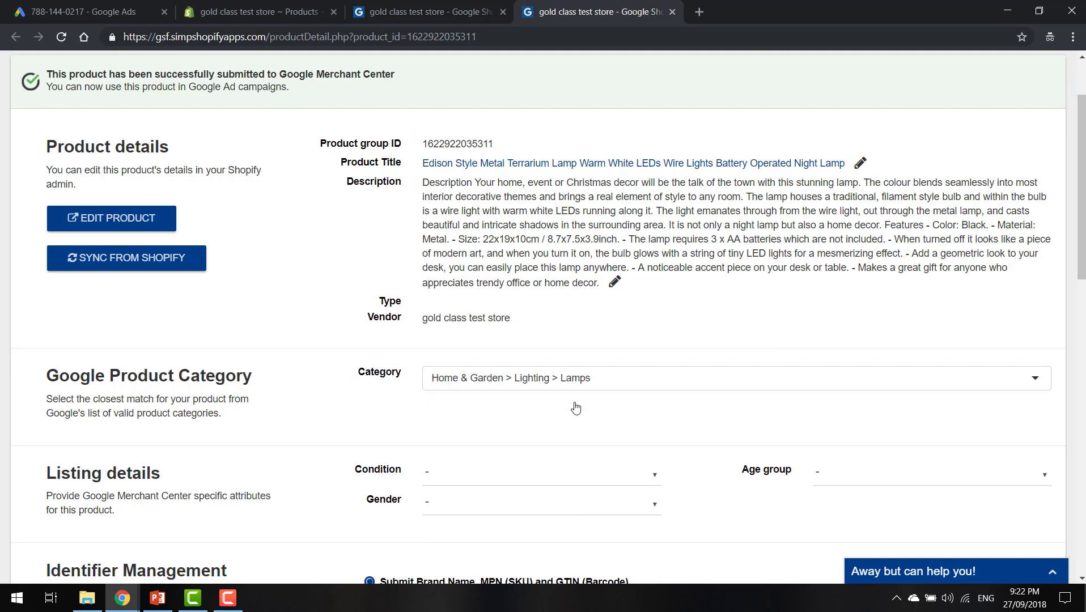
left_click(603, 384)
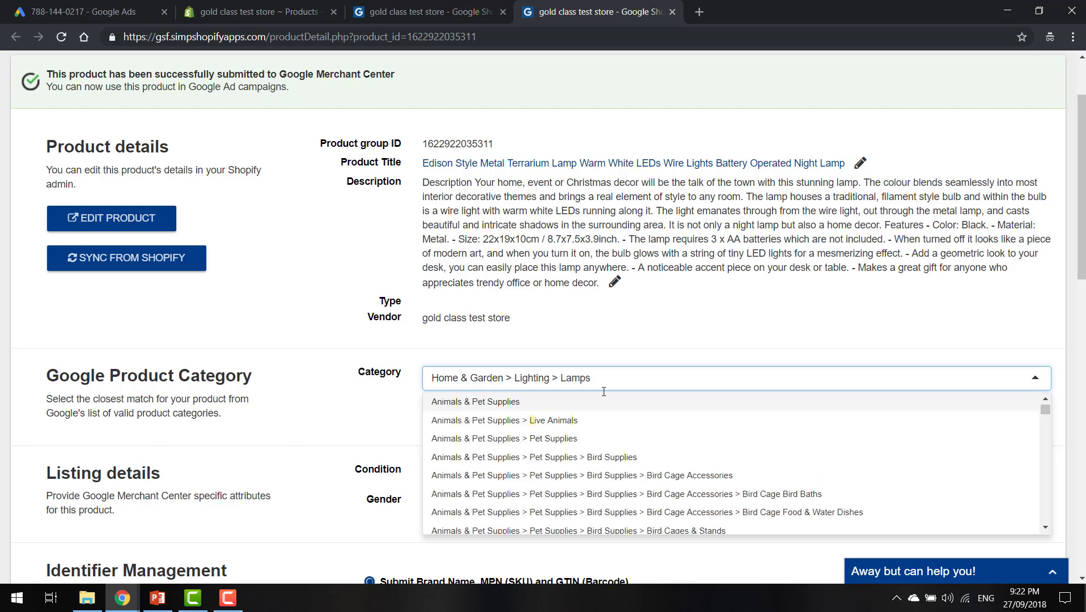
scroll(604, 457, "down", 20)
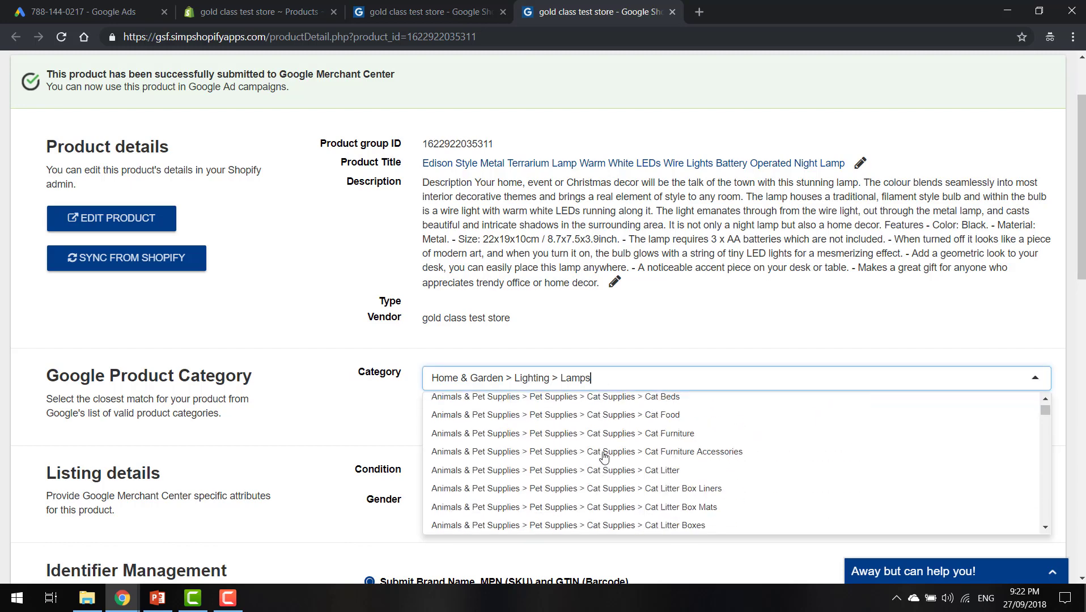
scroll(604, 457, "down", 2)
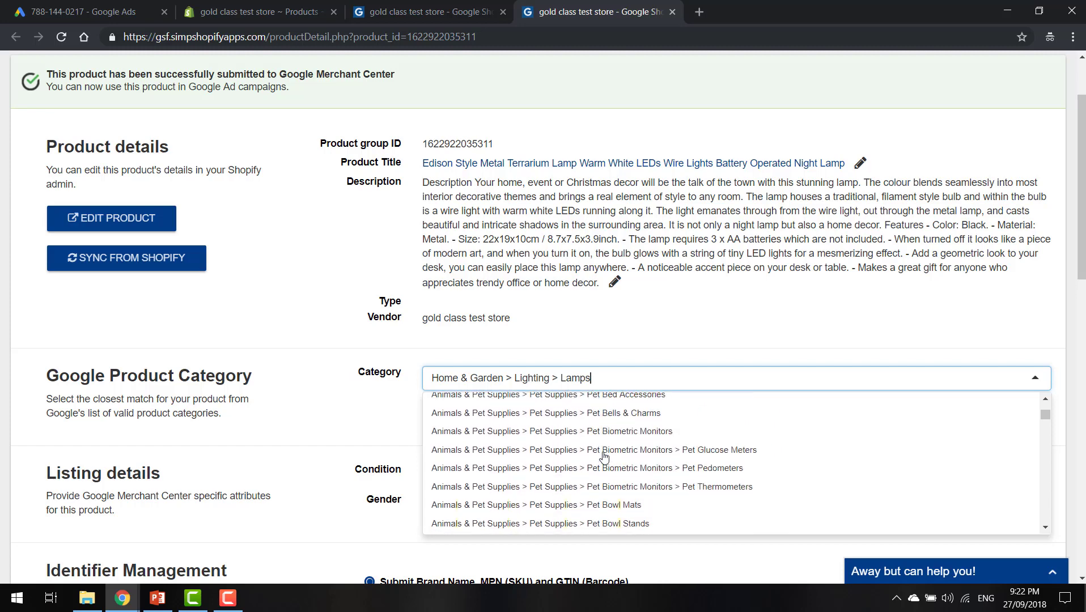
- Set the lamp's listing details to condition New, age group Adult and gender Unisex
scroll(639, 374, "down", 3)
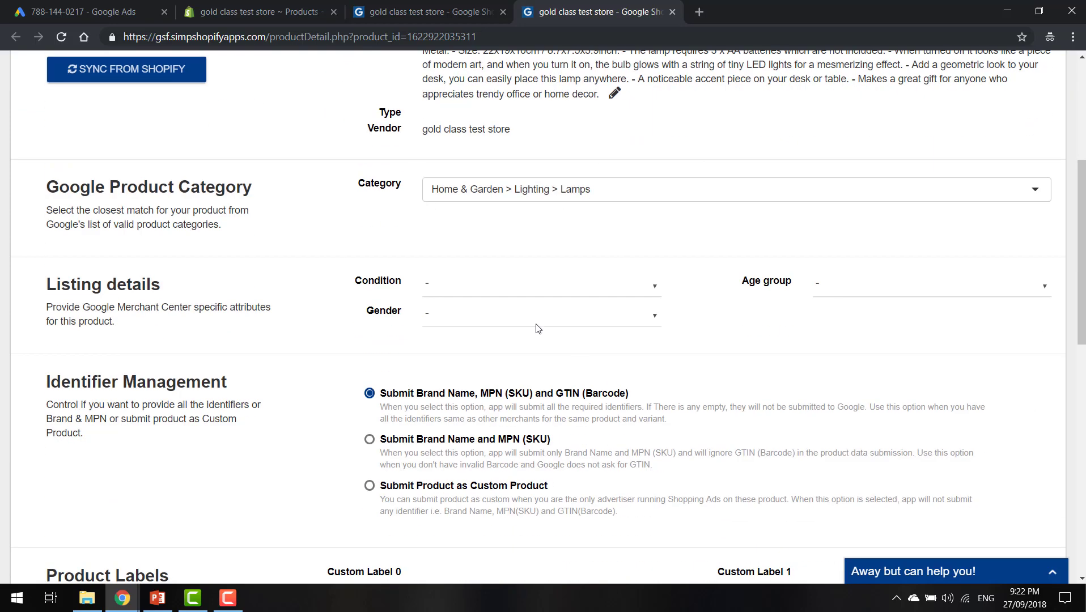
left_click(505, 286)
left_click(488, 316)
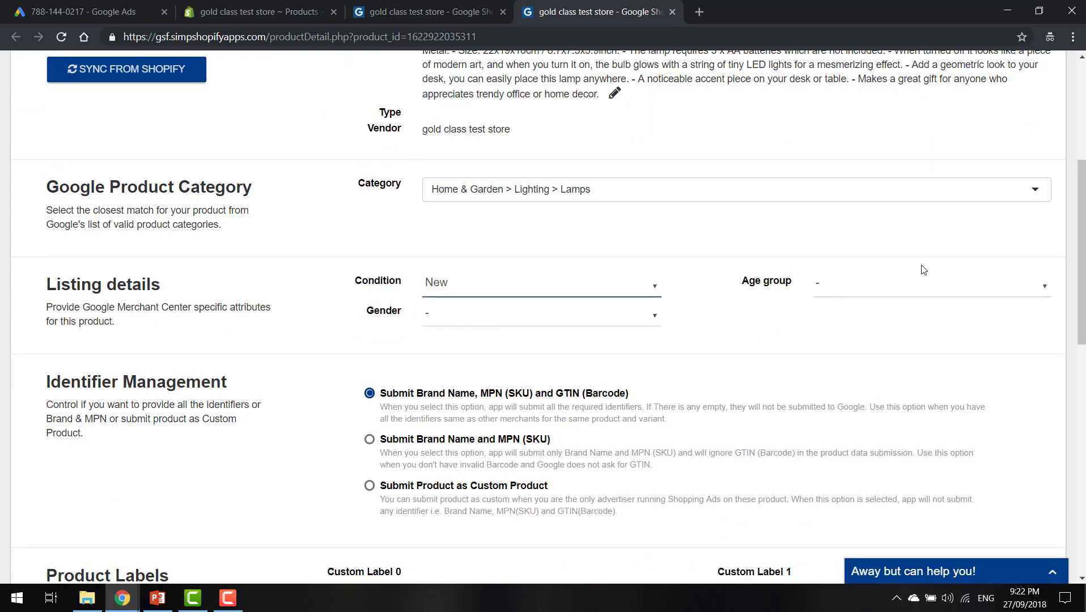
left_click(907, 290)
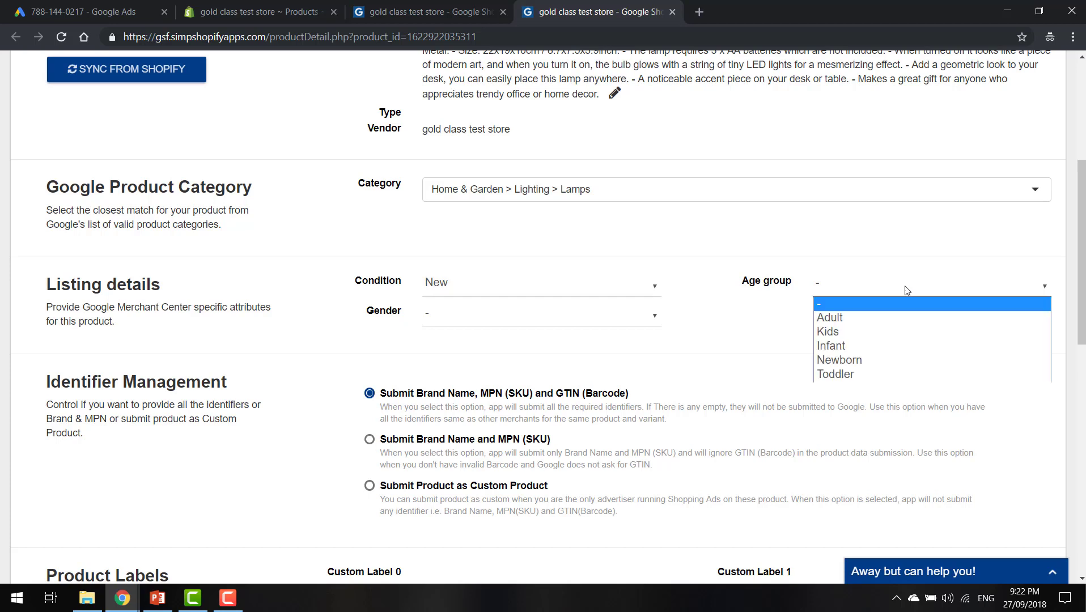
left_click(875, 318)
left_click(875, 286)
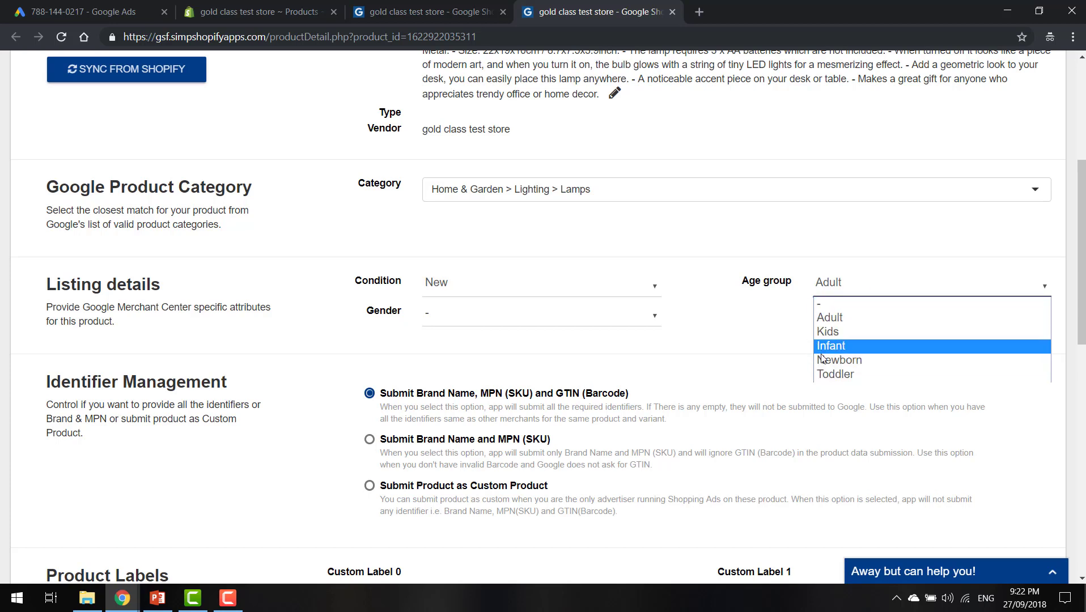
left_click(605, 311)
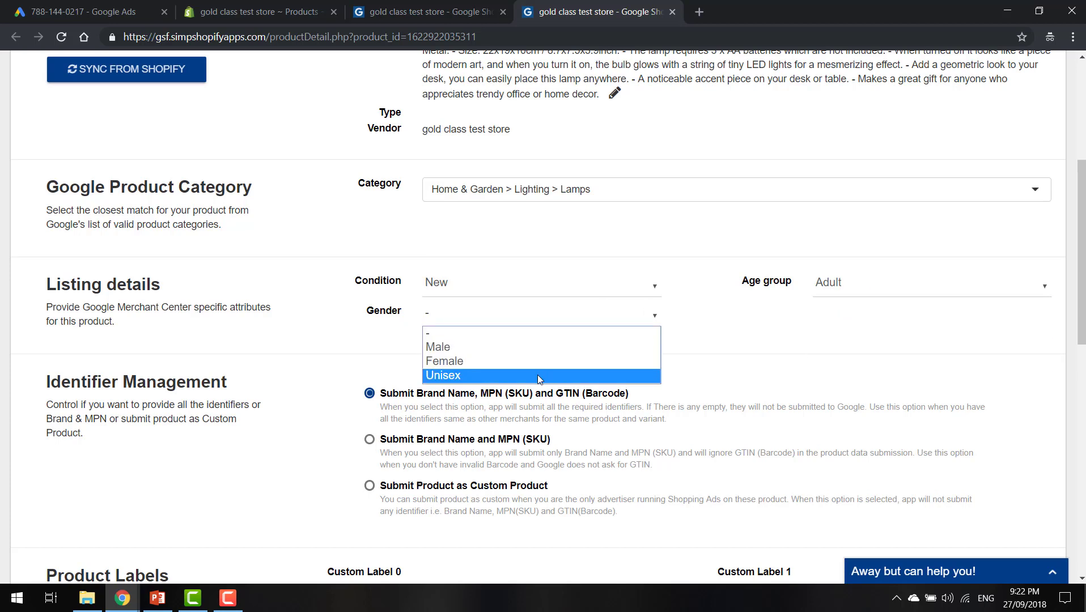
left_click(537, 375)
- Set the lamp's identifier management to Submit Product as Custom Product and save the product update
scroll(686, 378, "down", 3)
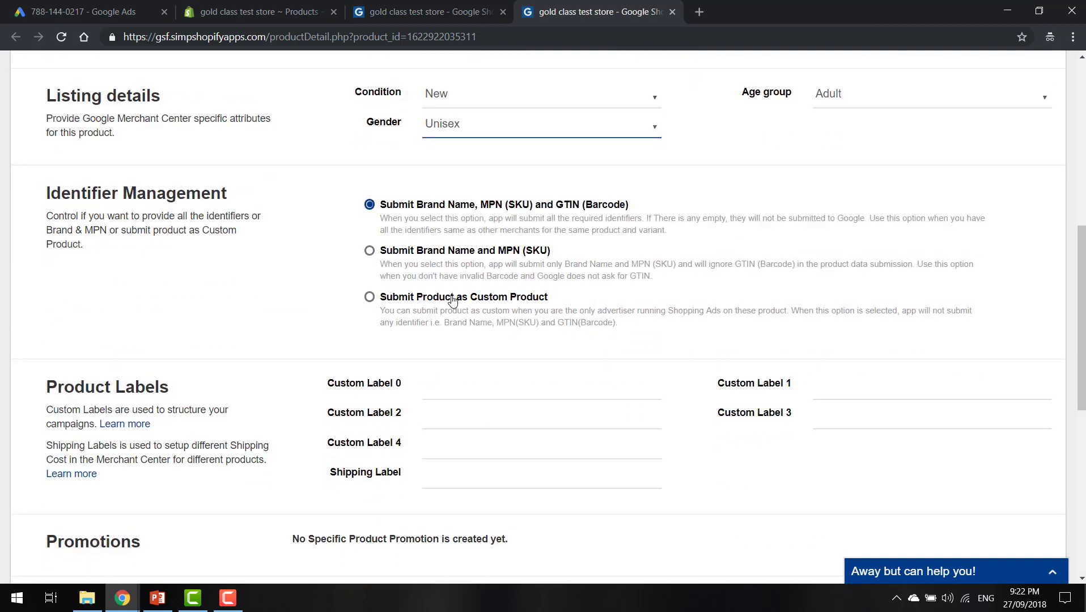
left_click(452, 301)
scroll(478, 297, "down", 3)
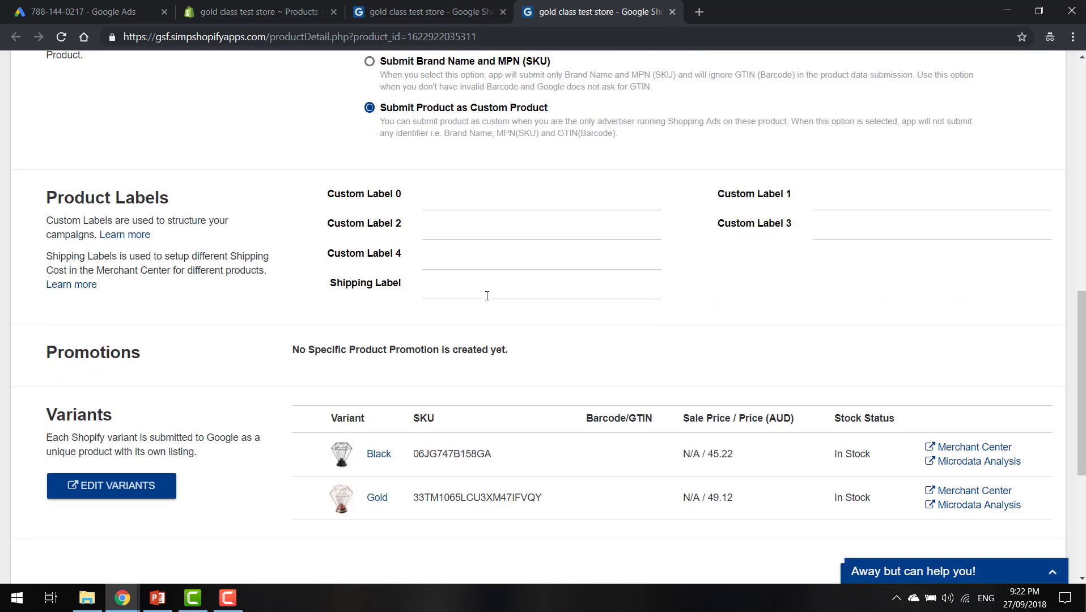
scroll(487, 295, "down", 3)
left_click(888, 400)
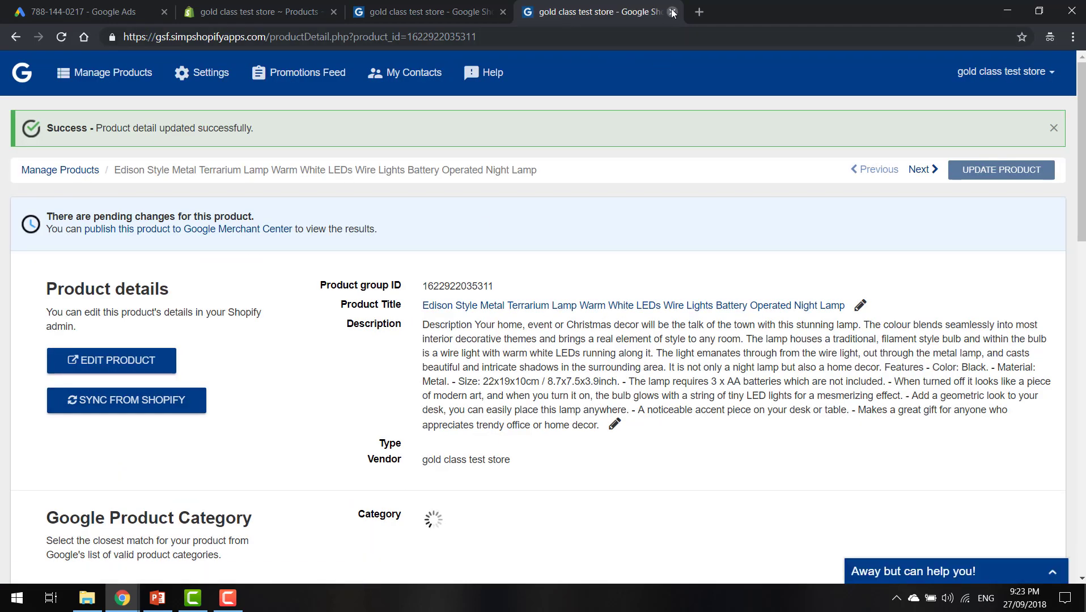
- Close the lamp's detail page and select all products in the product list
left_click(673, 13)
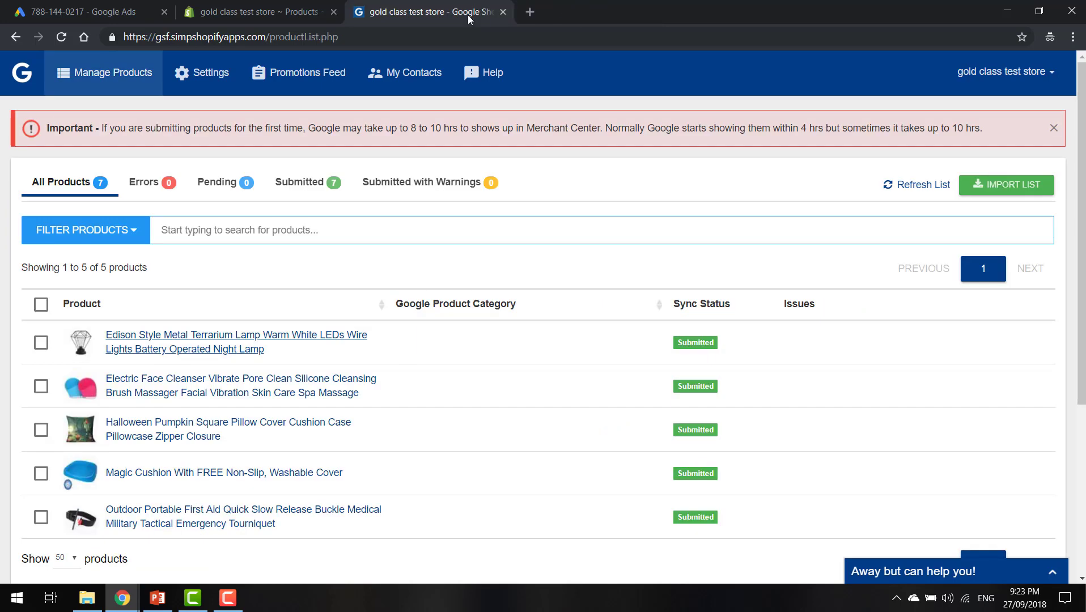
scroll(261, 387, "down", 2)
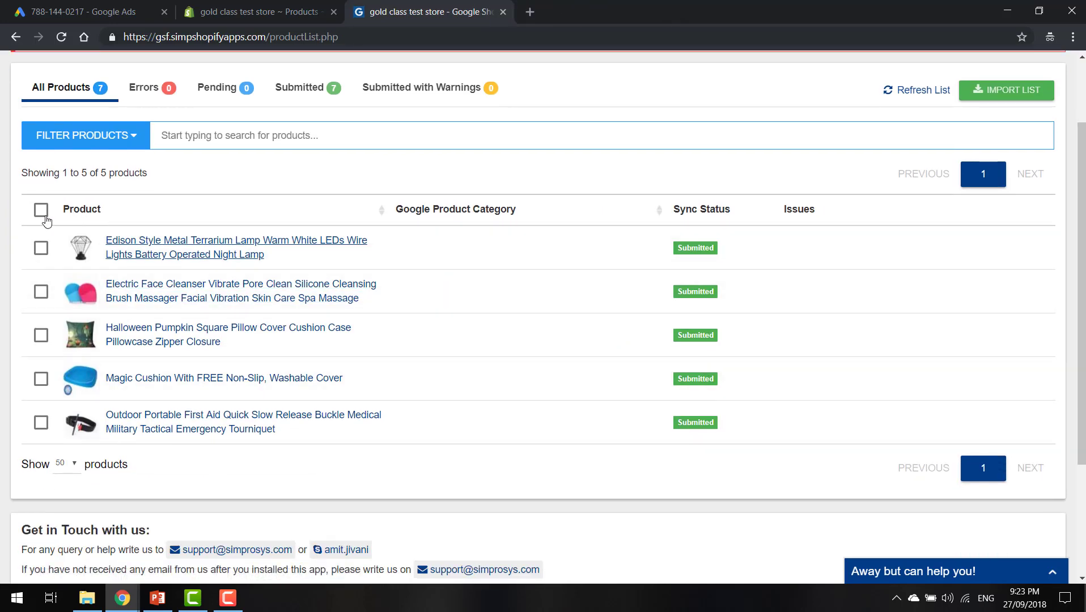
left_click(41, 211)
left_click(108, 142)
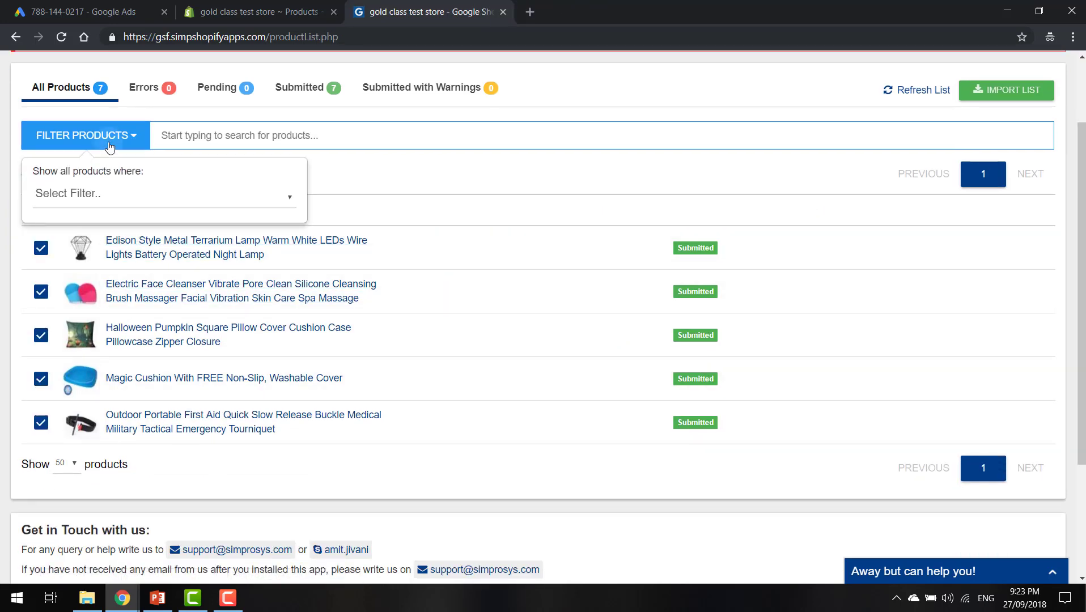
left_click(113, 204)
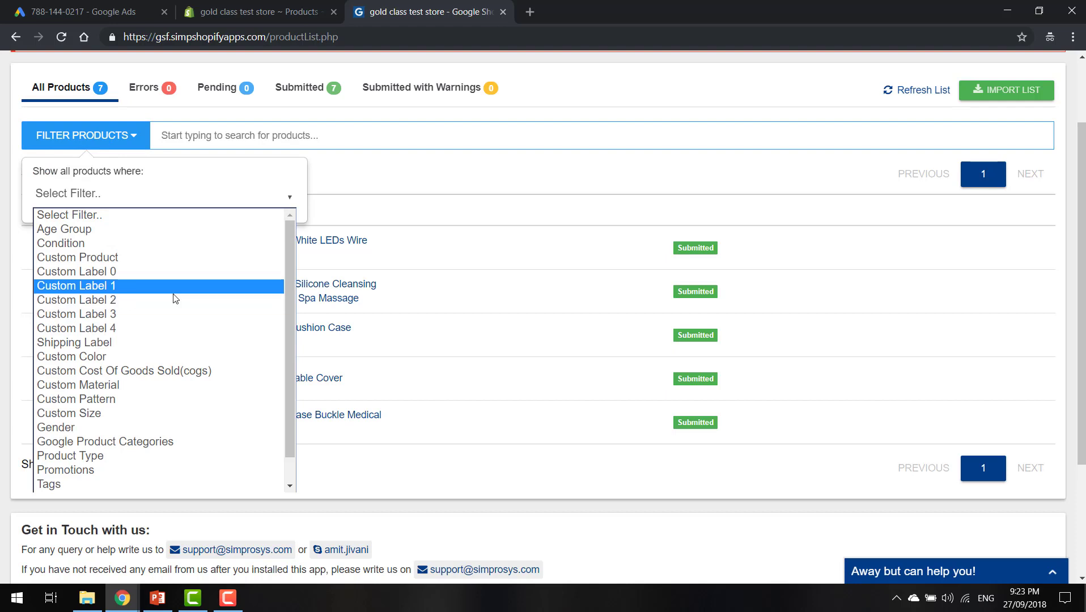
scroll(146, 391, "down", 1)
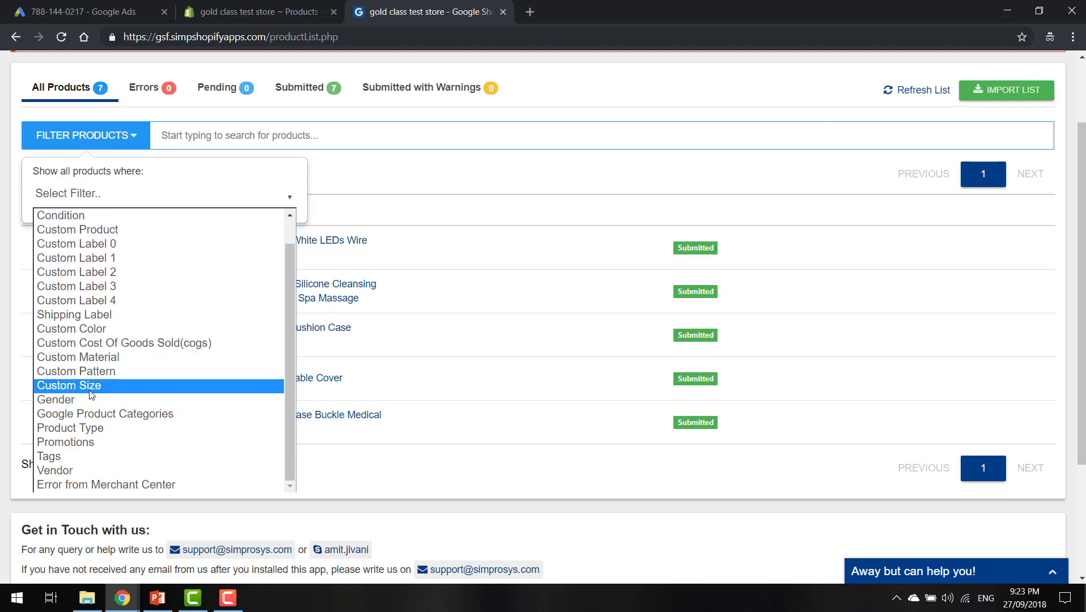
left_click(470, 158)
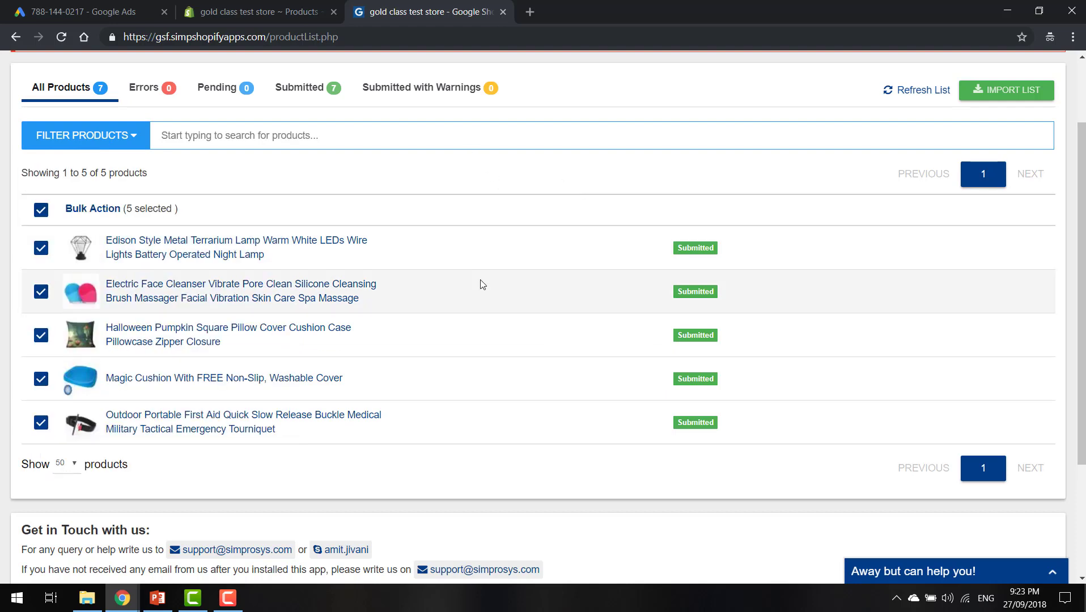